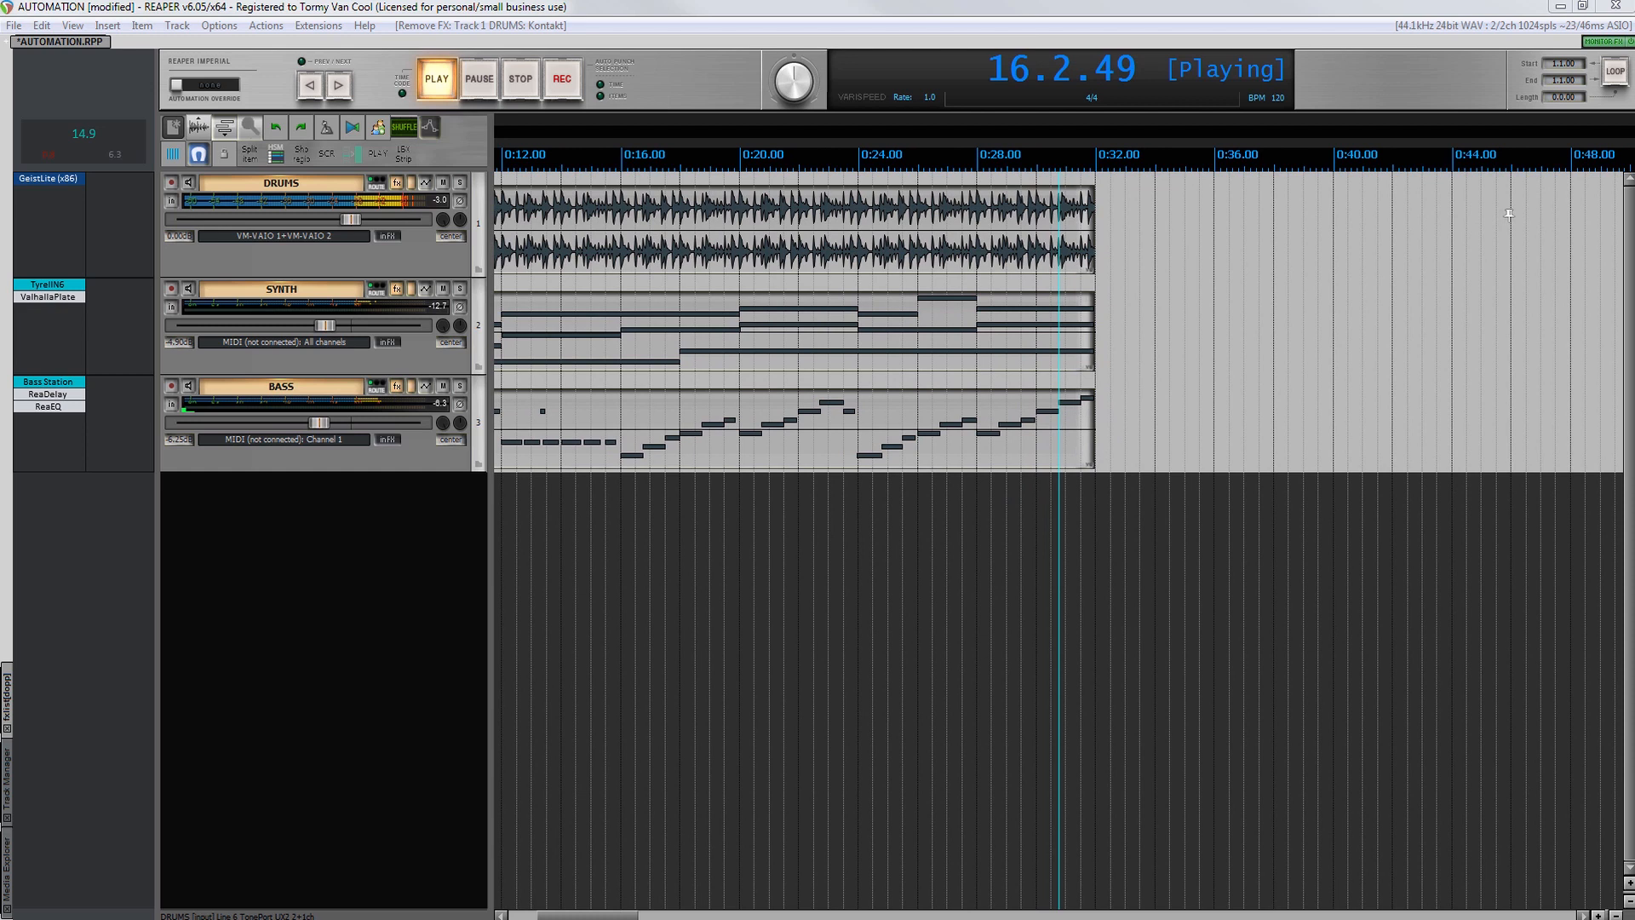
Step: Stop playback and enable snapping for the arrangement
key(space)
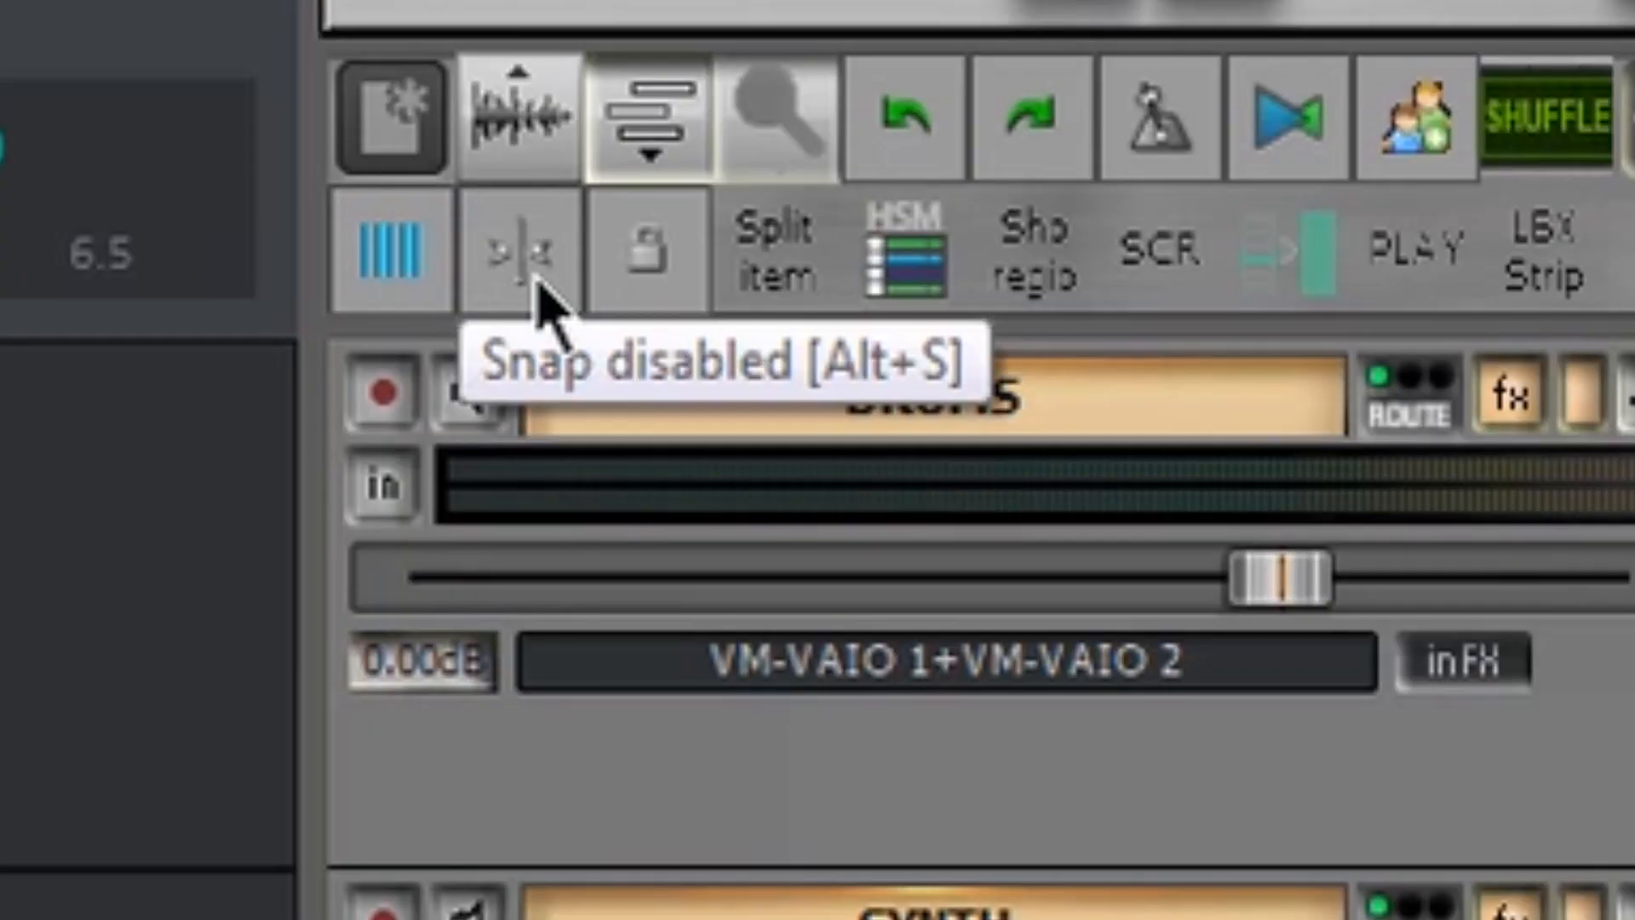
click(521, 256)
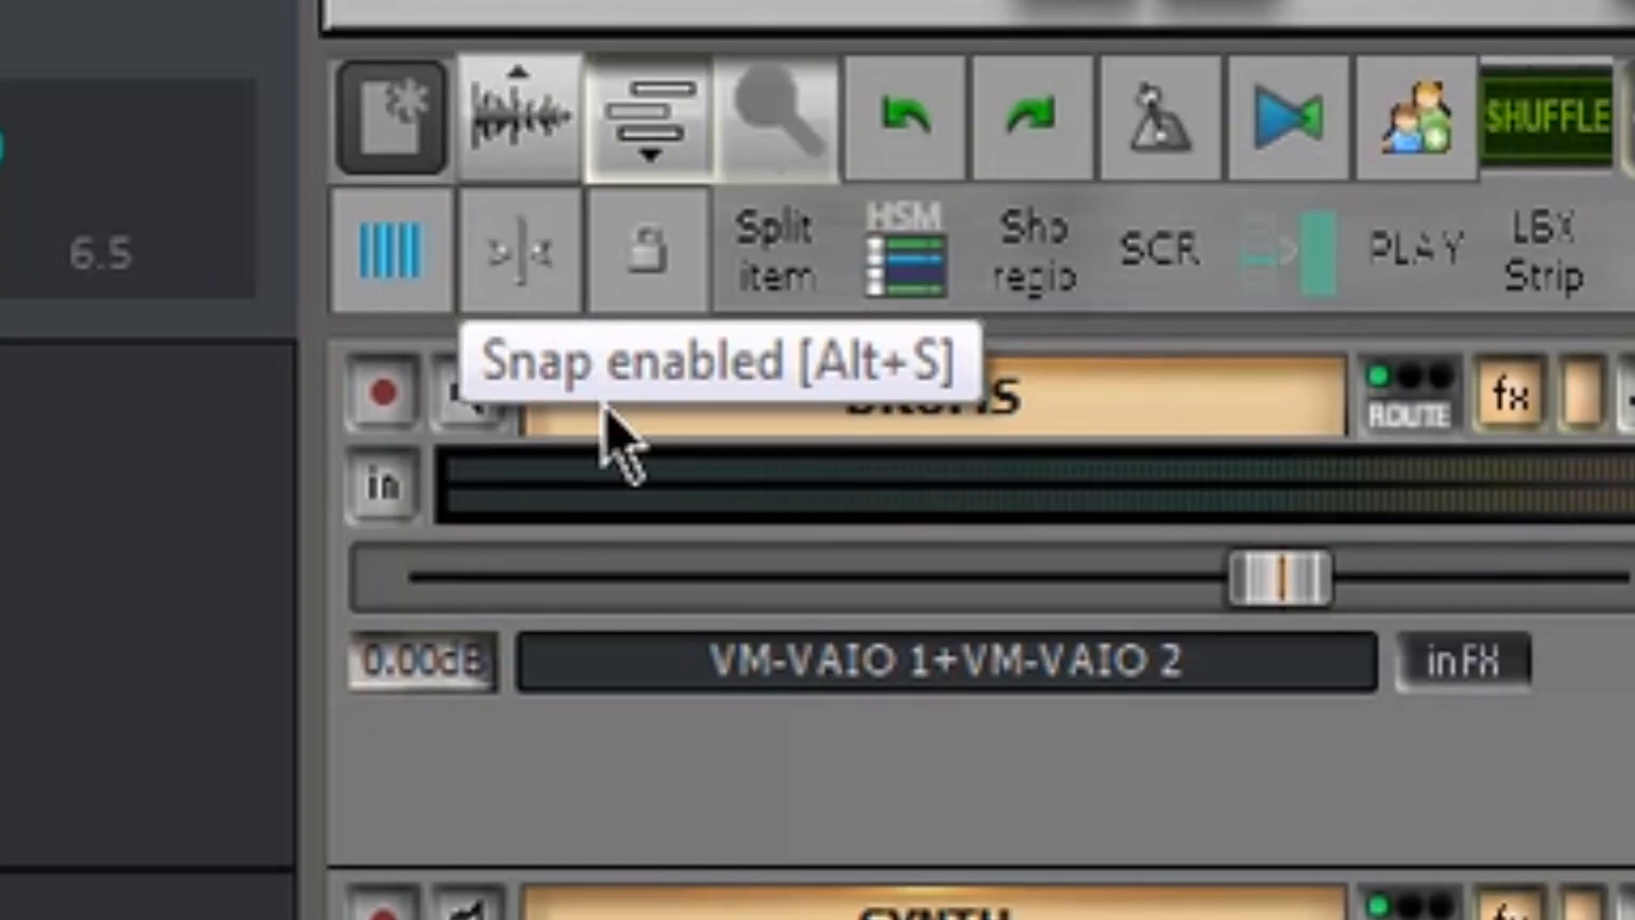
key(alt+s)
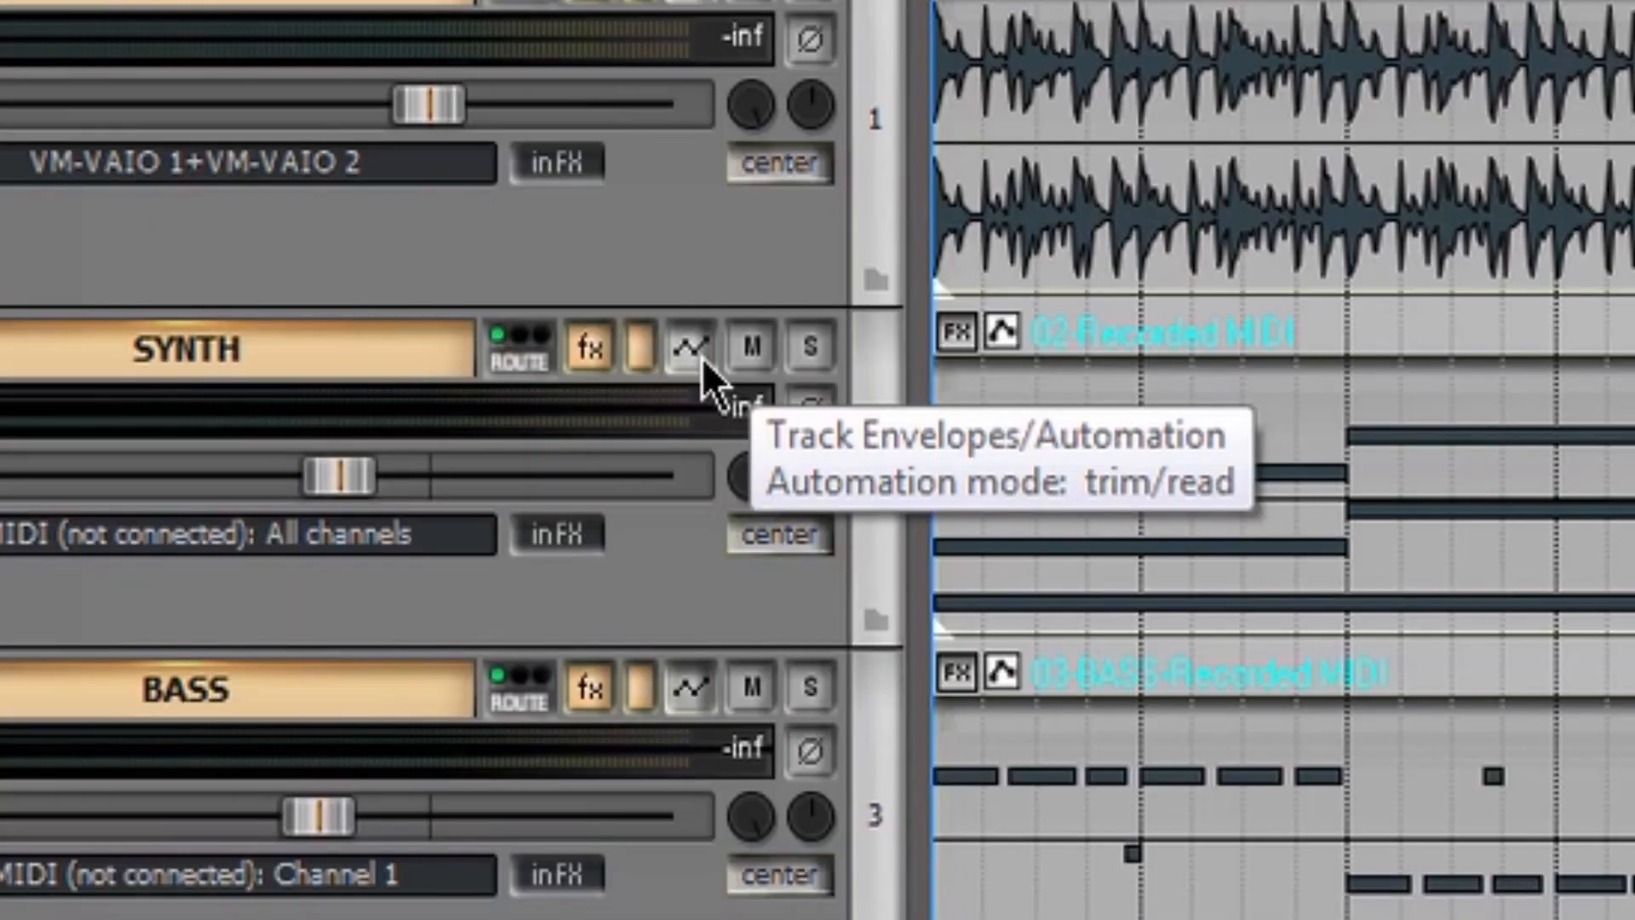
Step: Activate the Volume envelope of the SYNTH track and close its envelope list
click(698, 353)
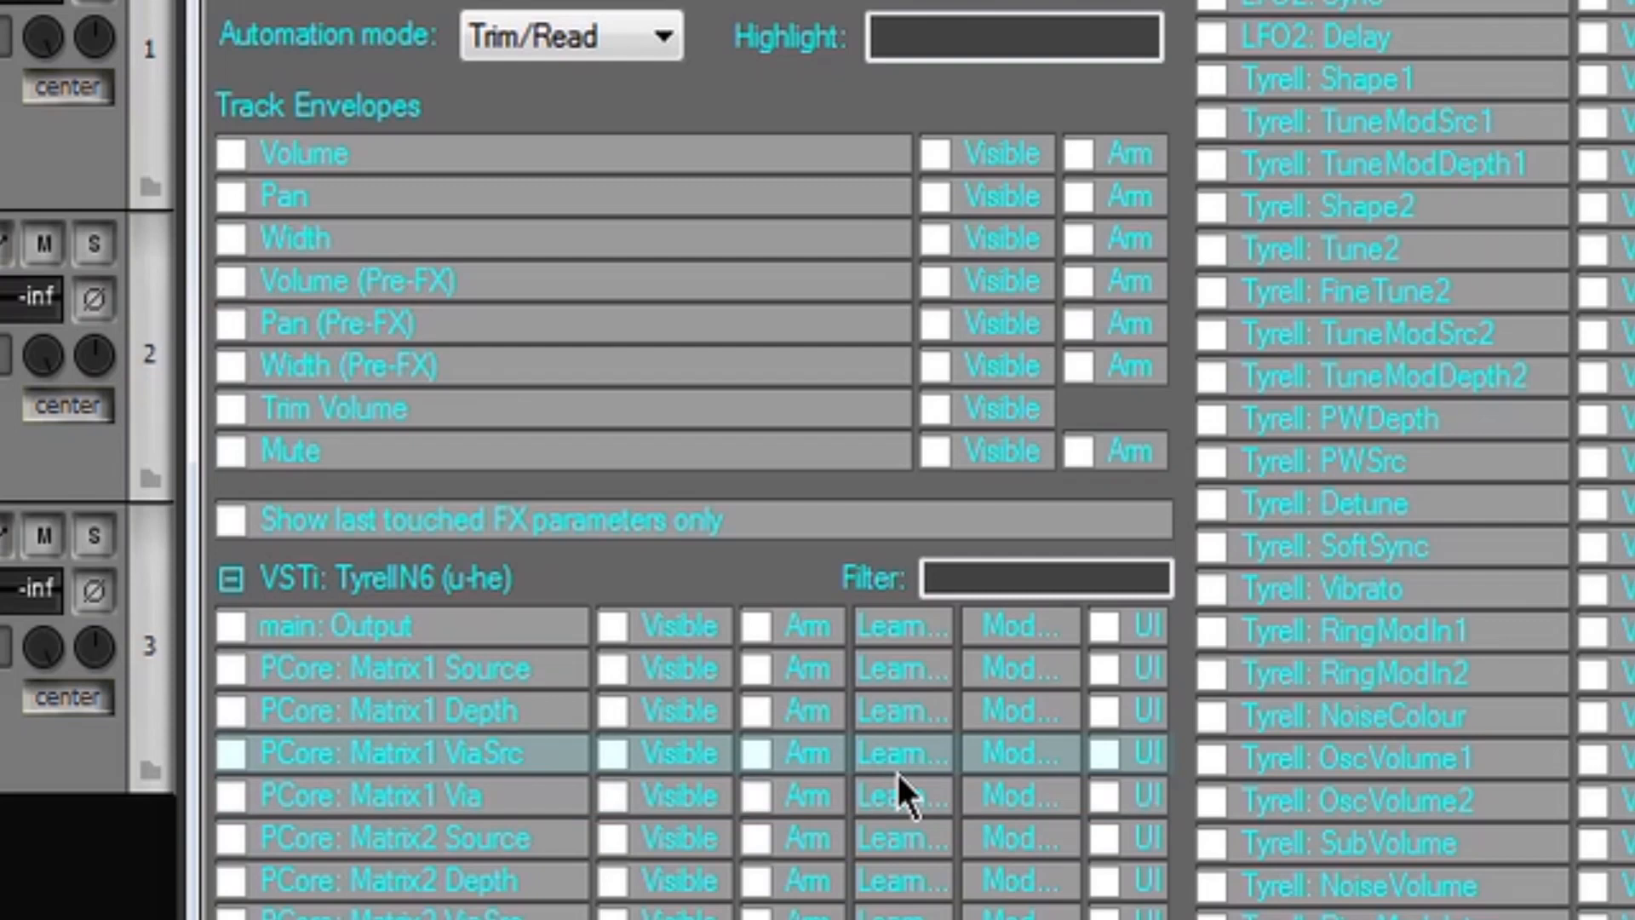
click(220, 155)
key(Escape)
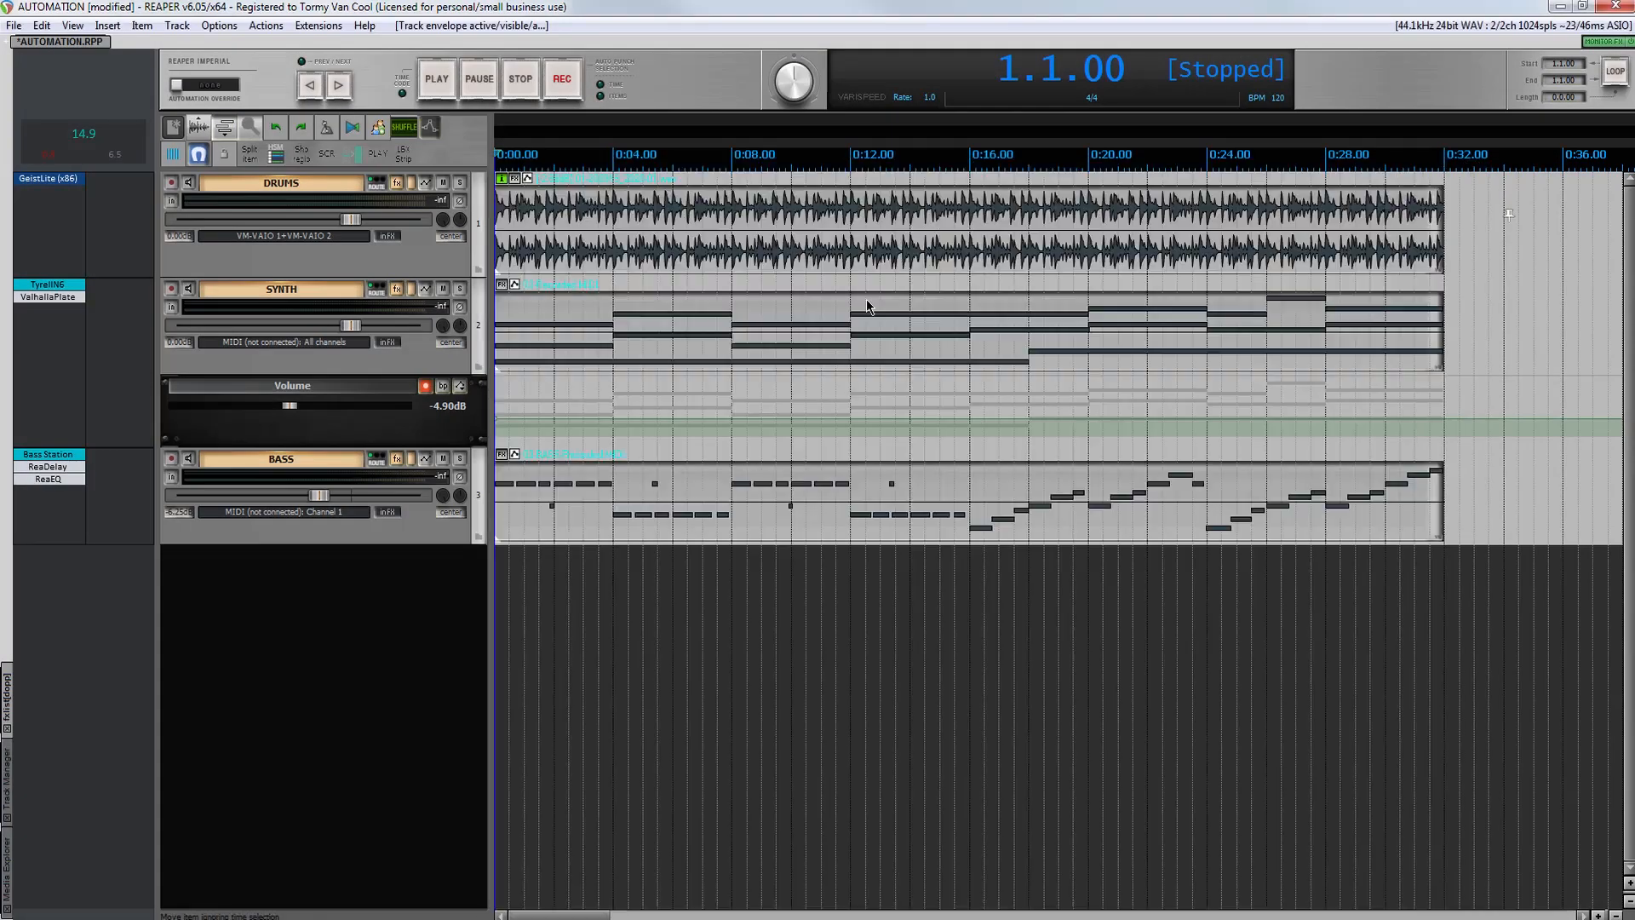
Step: Try adding four points to the SYNTH volume envelope from about 0:04 to 0:06.5 and moving one of them higher
shift+click(613, 419)
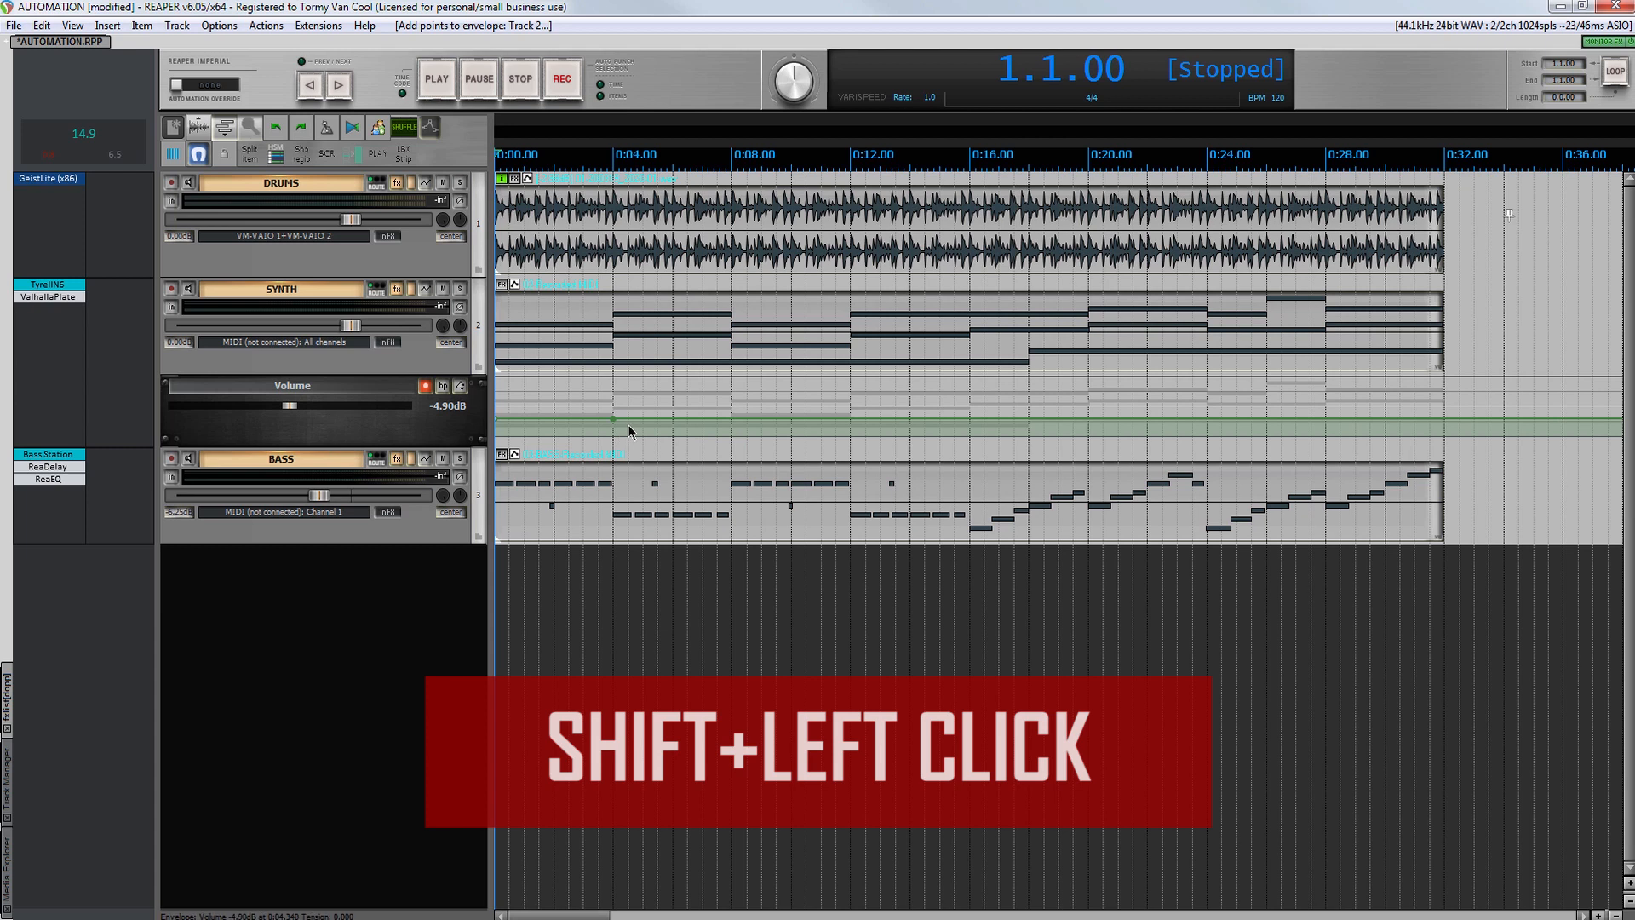
shift+click(643, 419)
shift+click(662, 423)
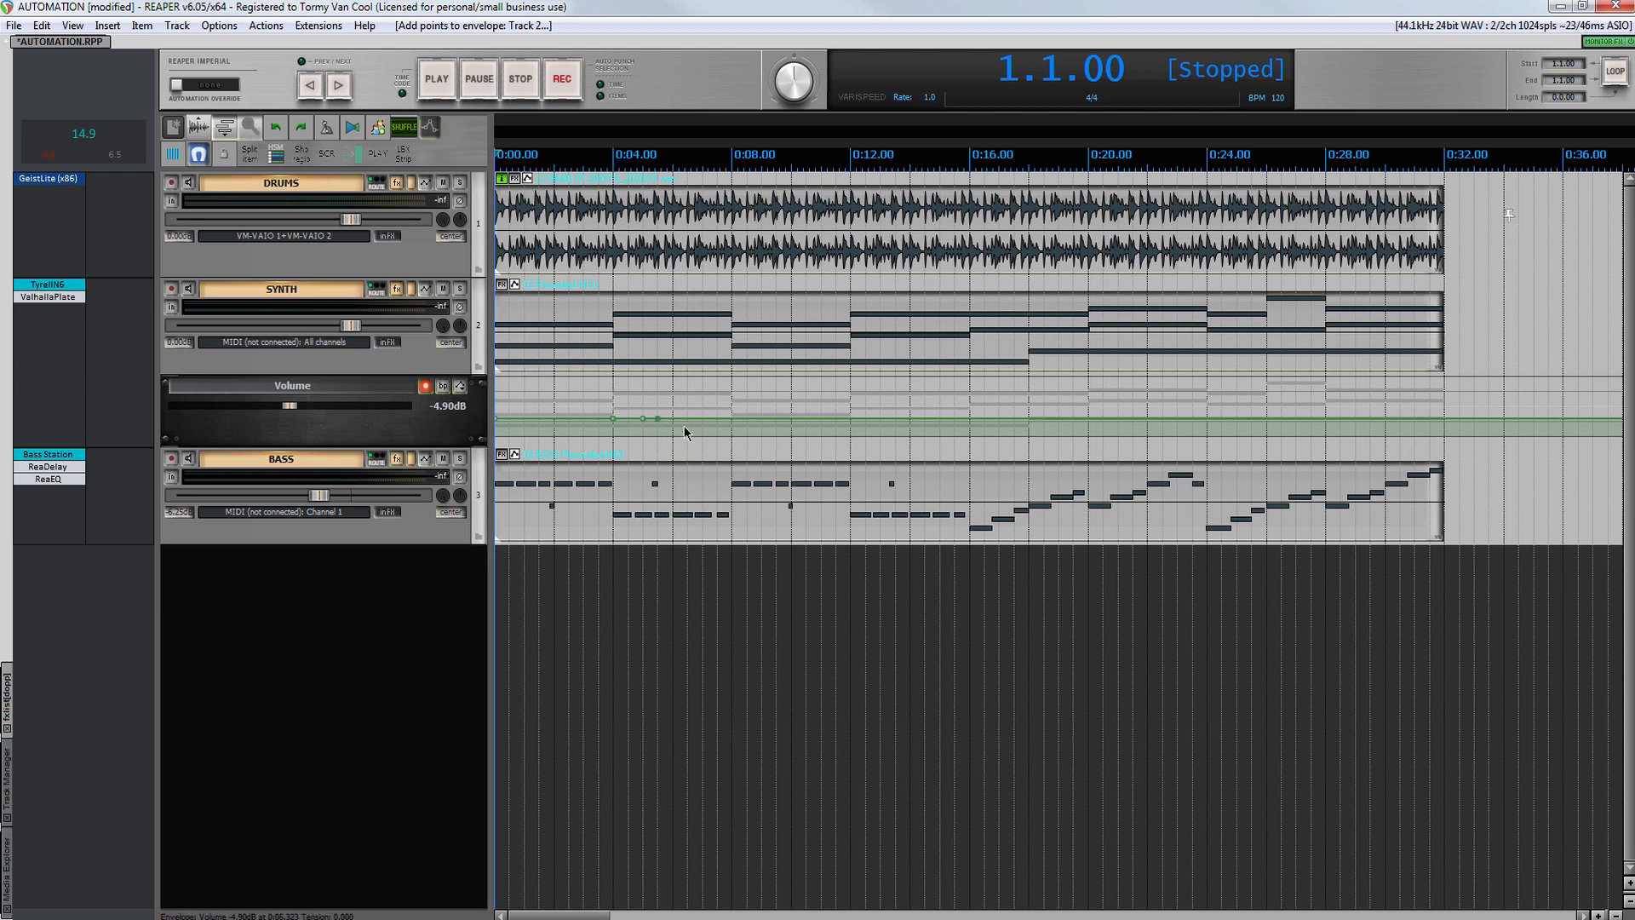
shift+click(686, 423)
drag(658, 420, 629, 390)
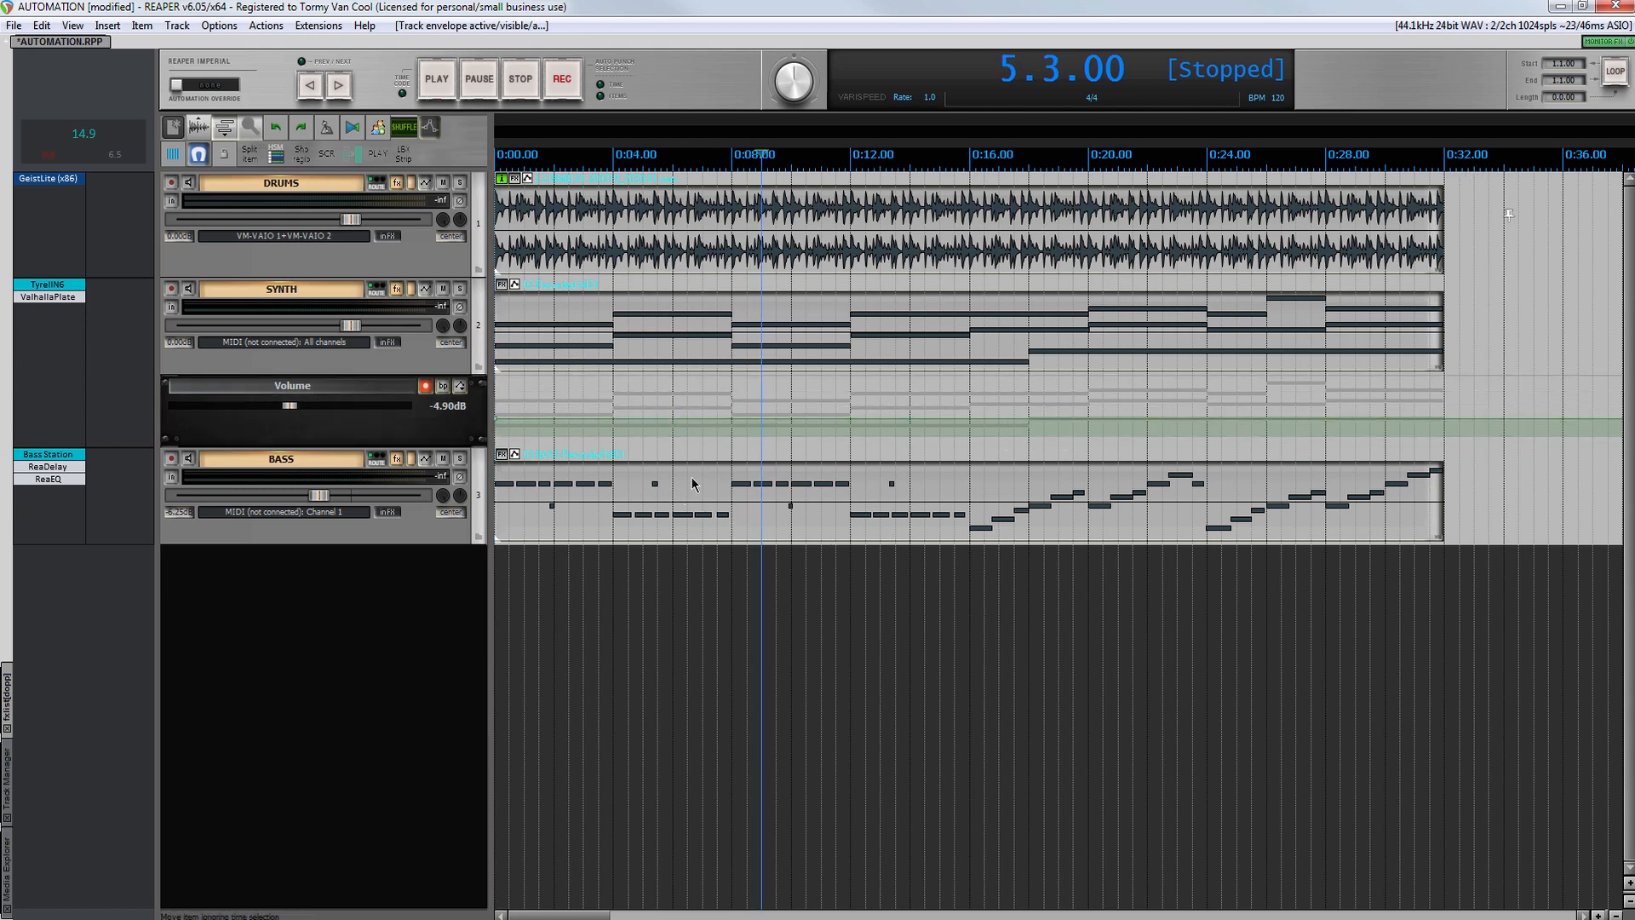
Step: Select the time range 0:04.00 to 0:08.00 and create an automation item across it on the SYNTH volume envelope
drag(611, 389, 736, 397)
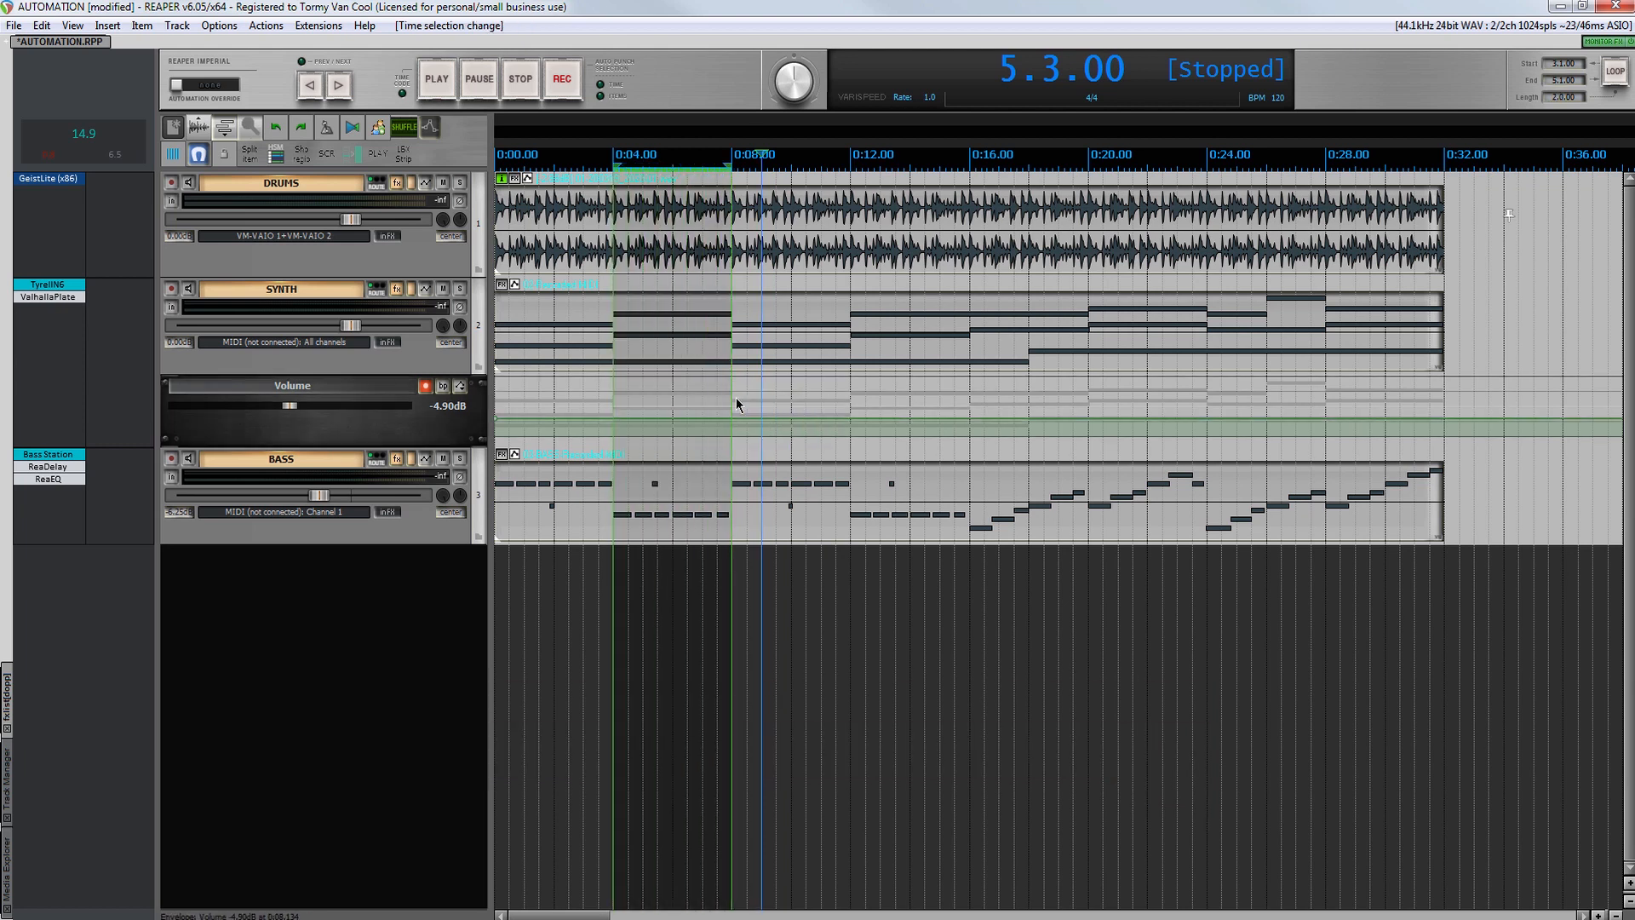
right_click(660, 432)
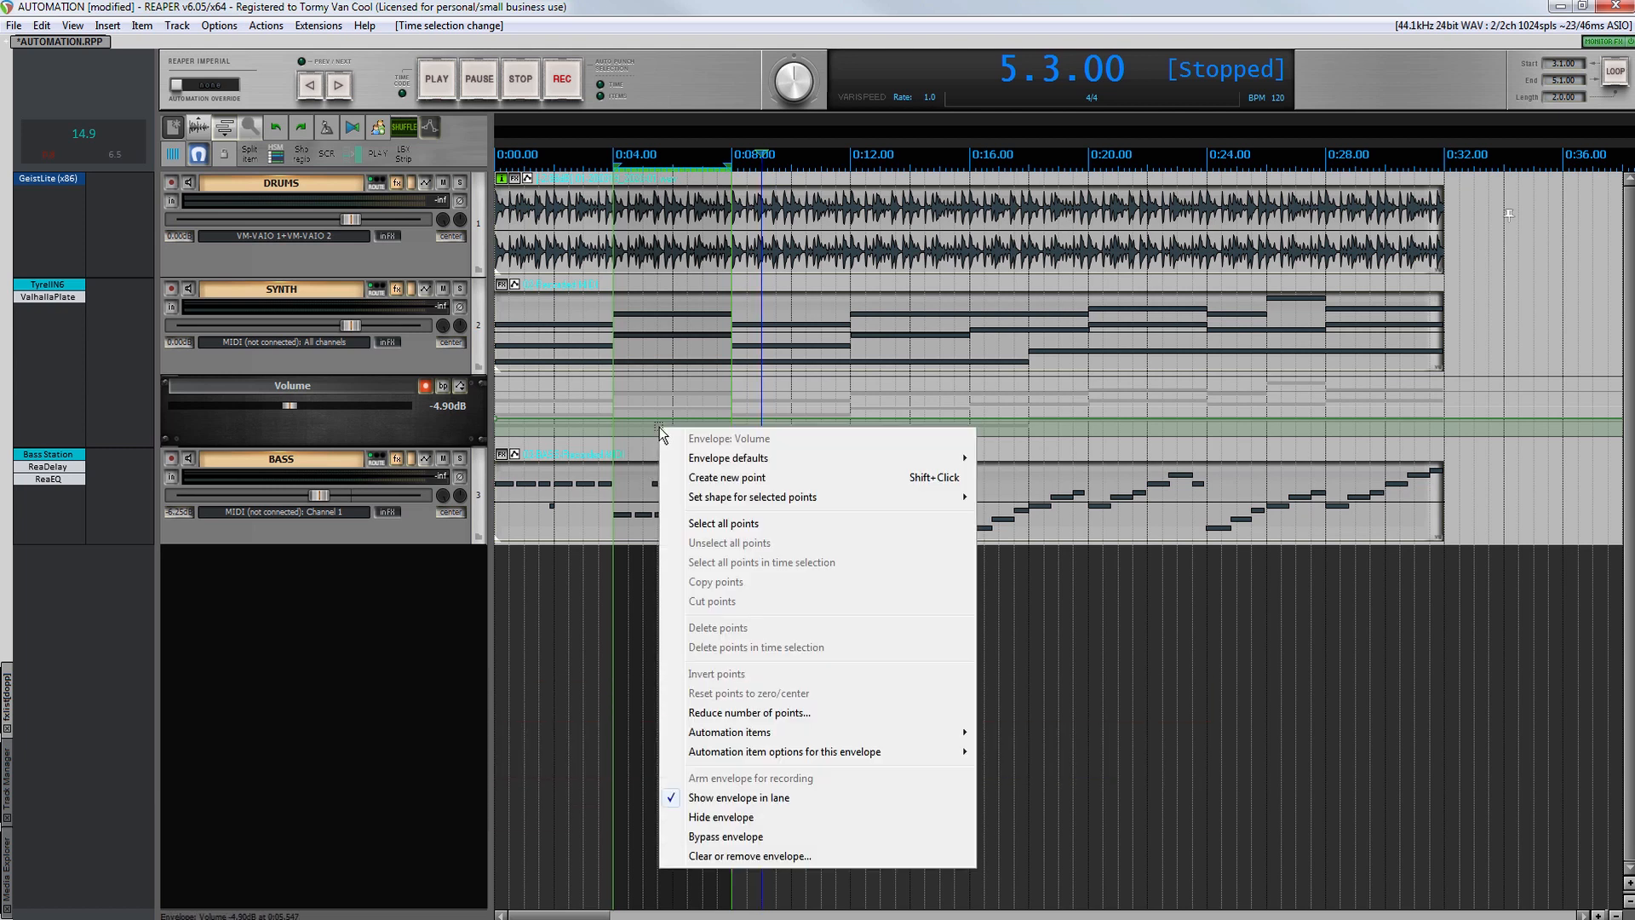
mouse_move(718, 735)
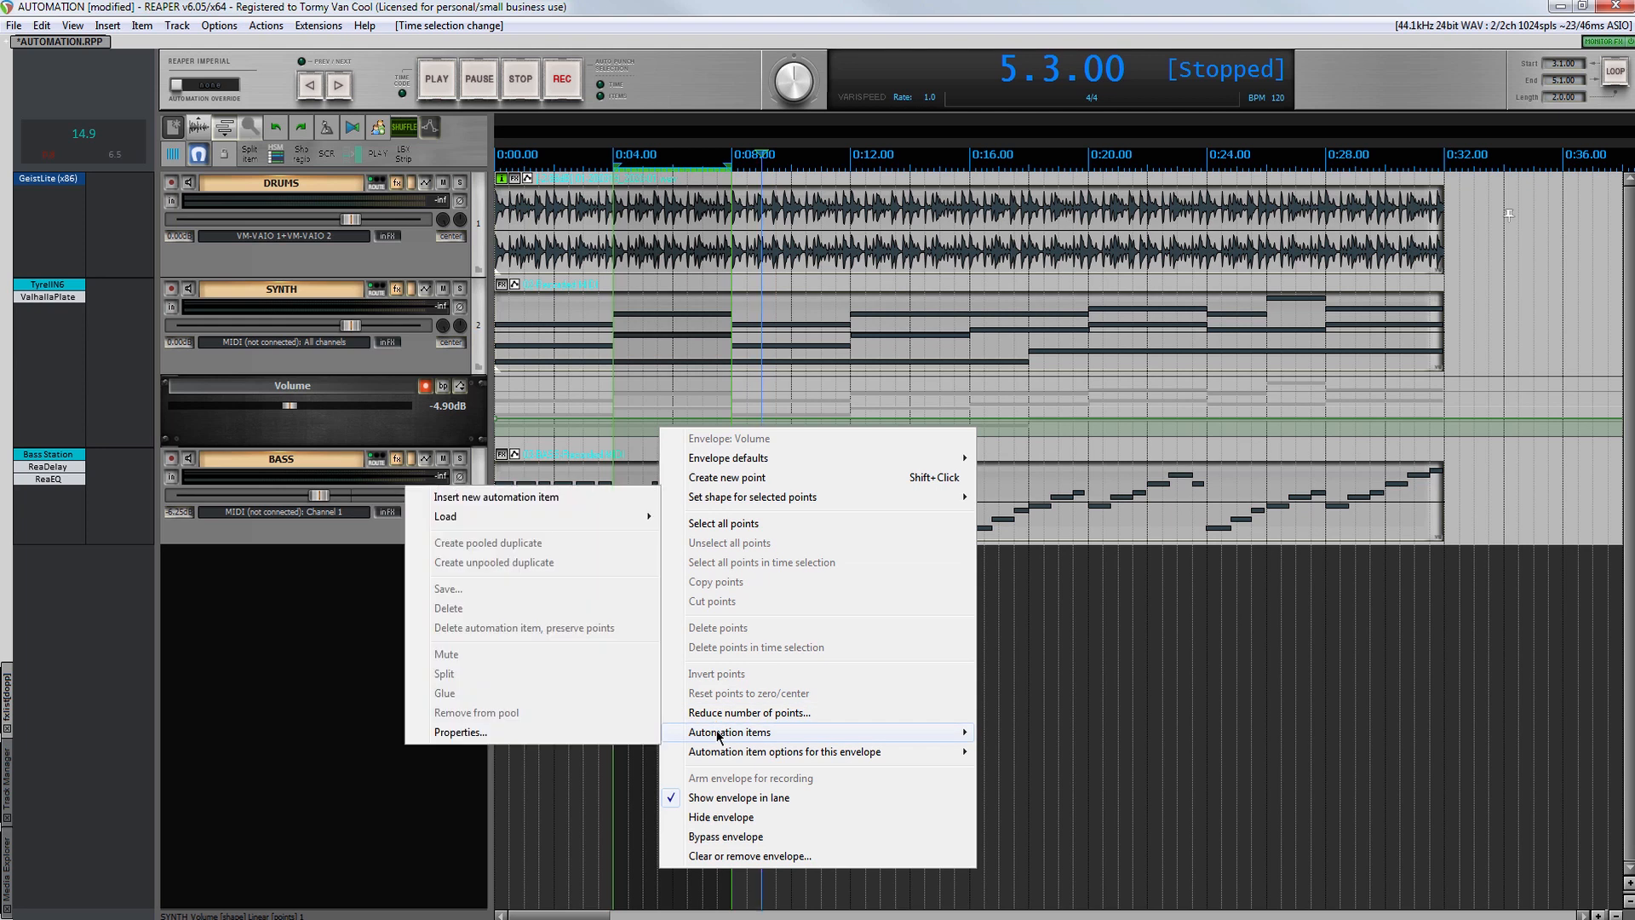
click(591, 498)
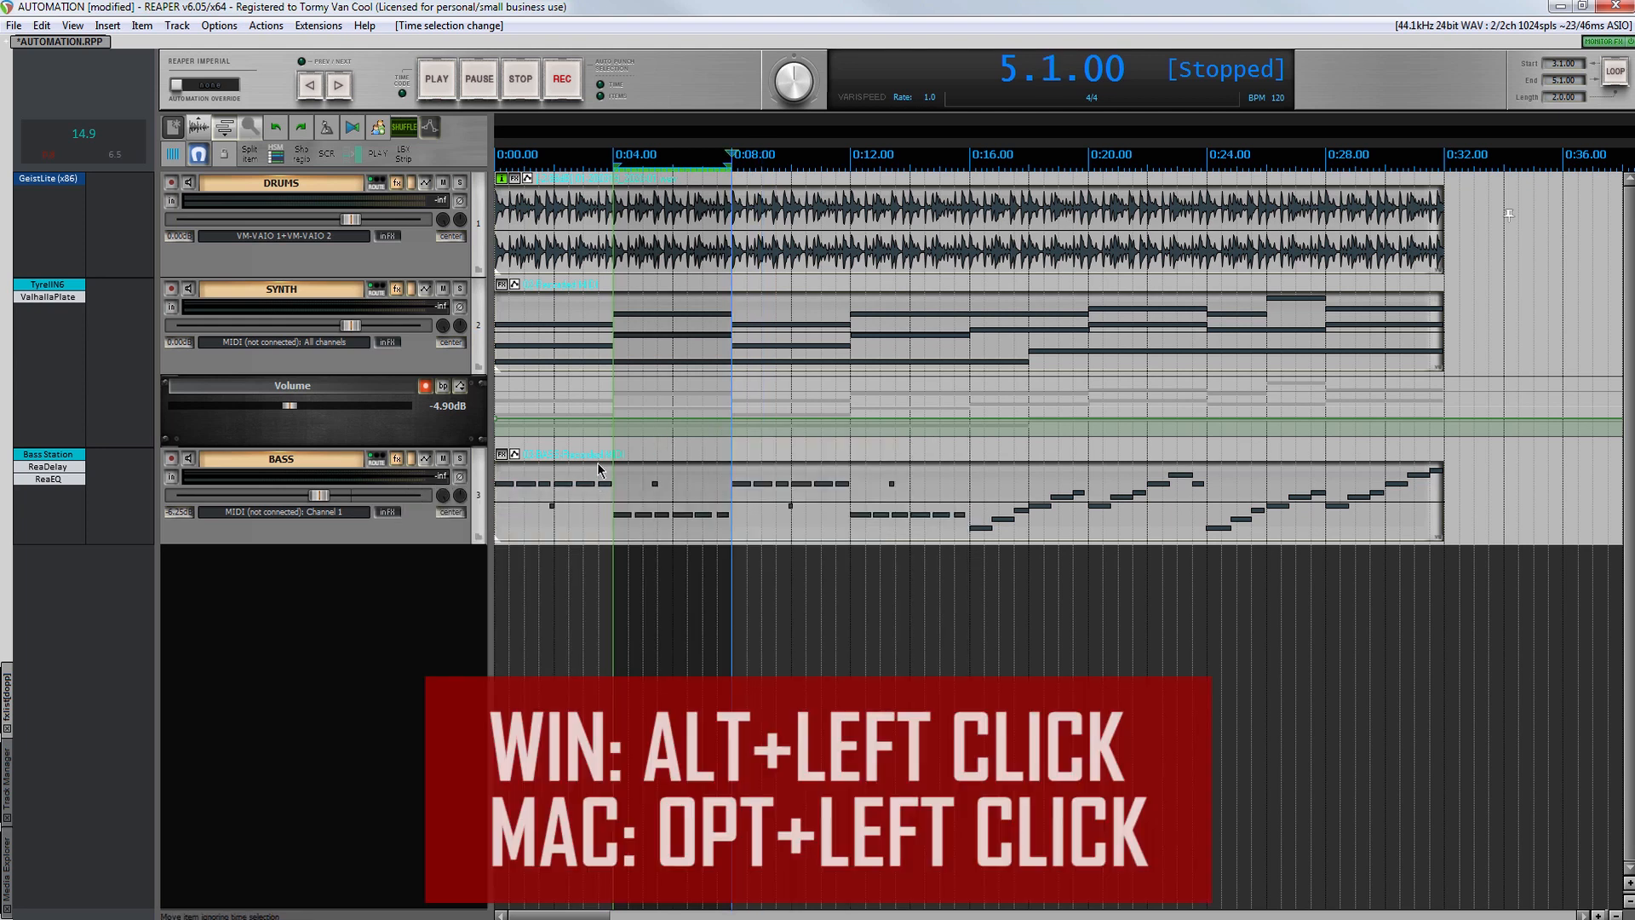
key(alt)
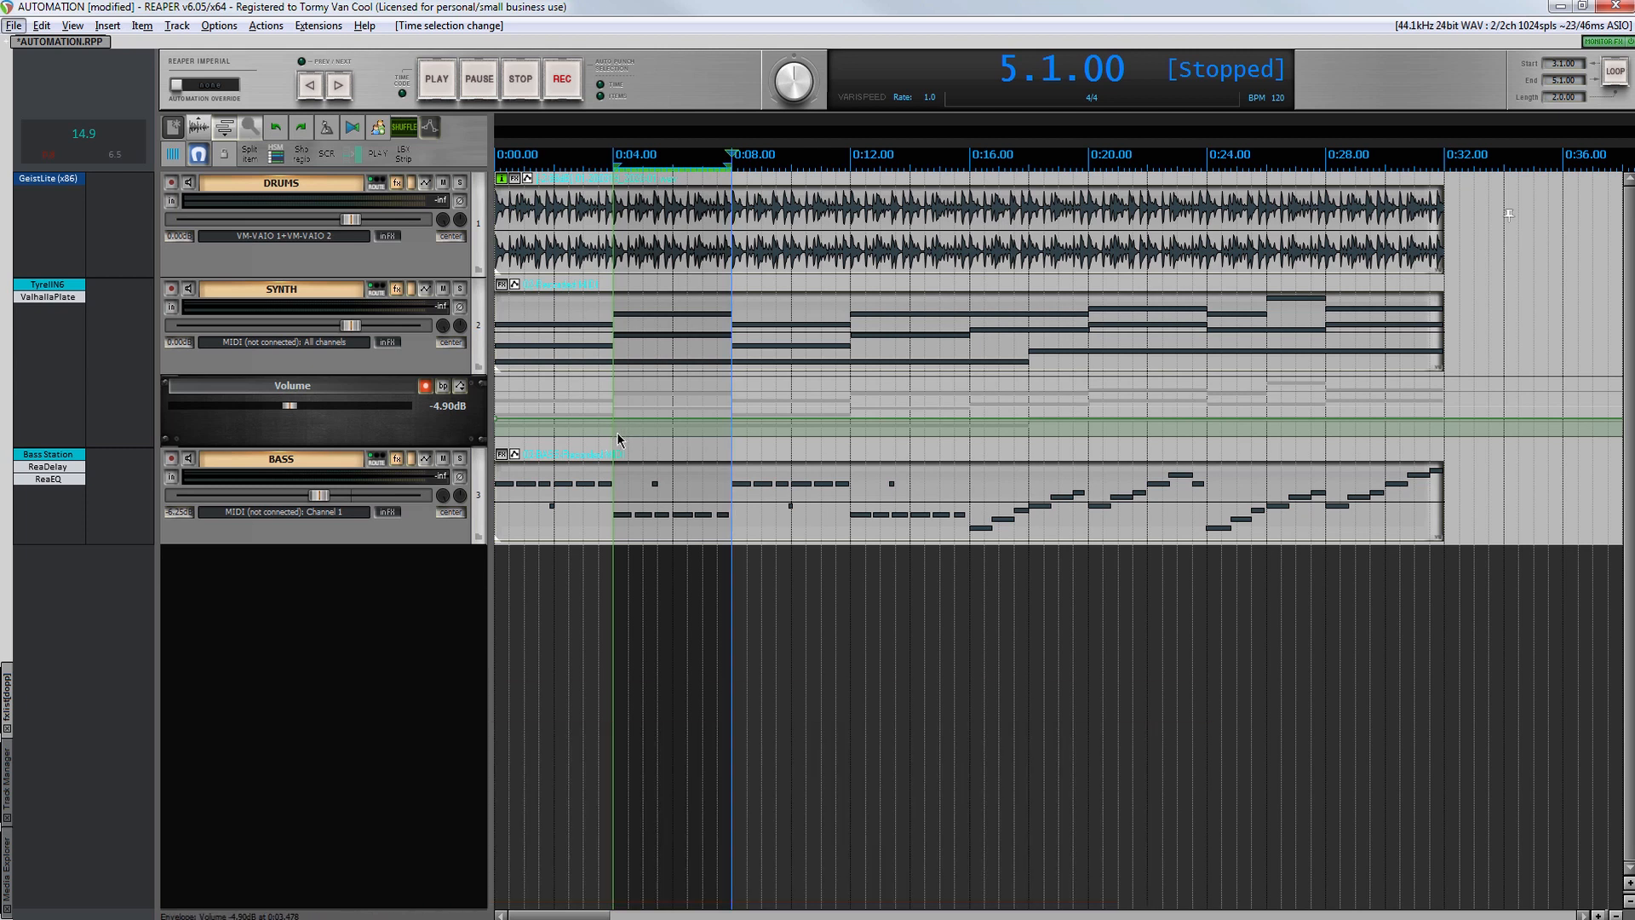
alt+drag(617, 436, 732, 434)
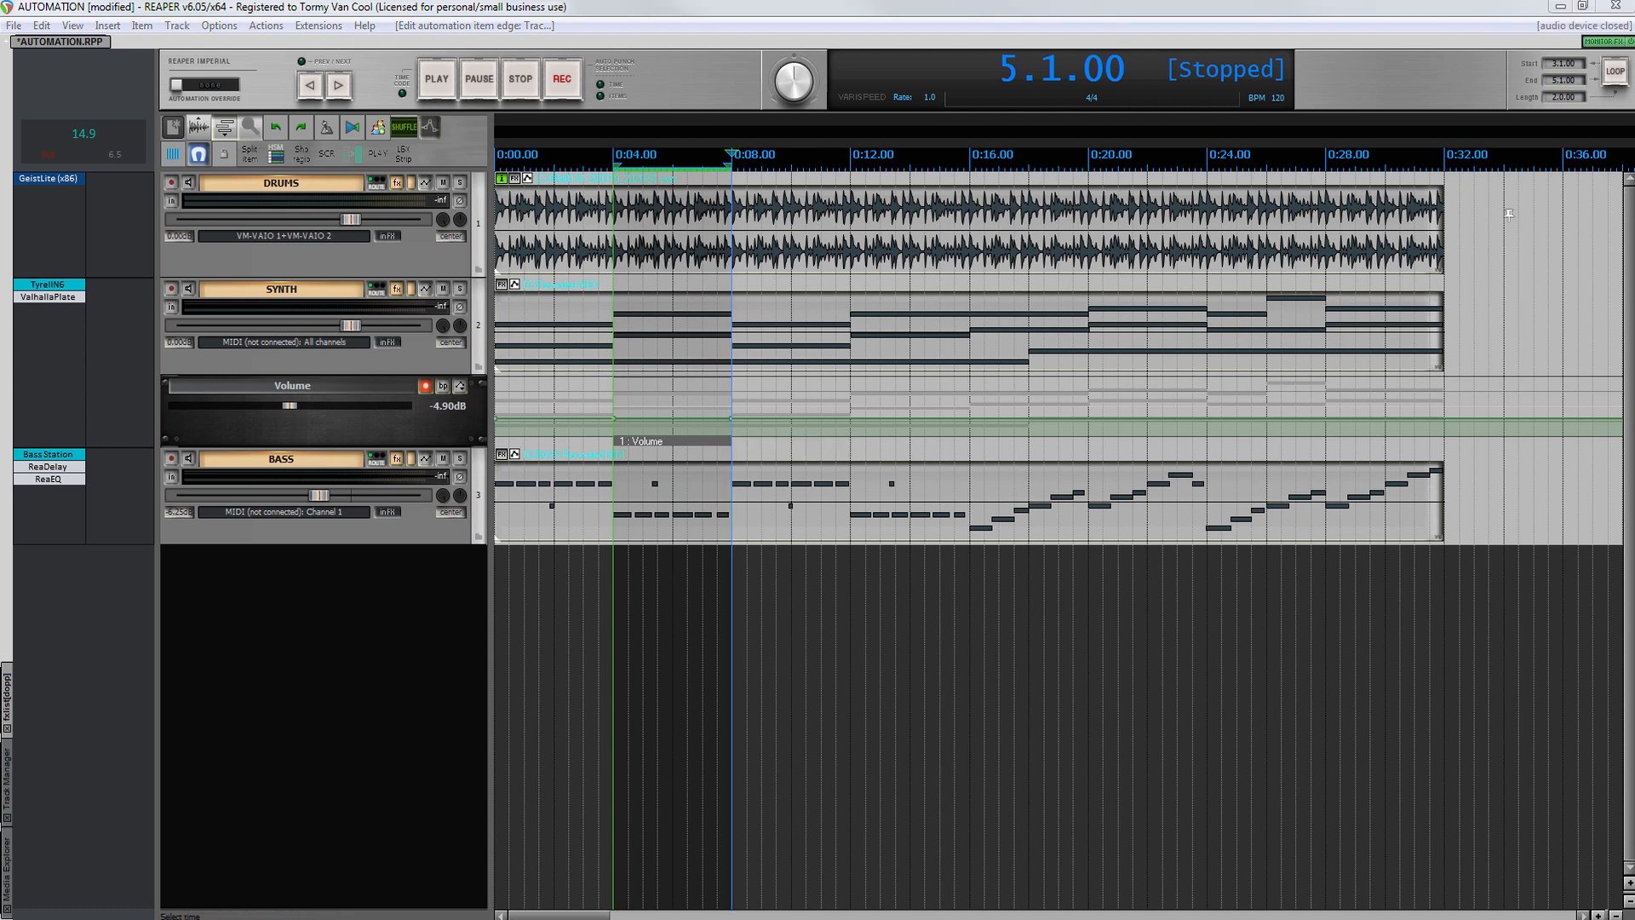
Step: In the automation item's properties, set LFO shape Triangle, amp skew -68, cycles 27 and freq skew 51
right_click(672, 441)
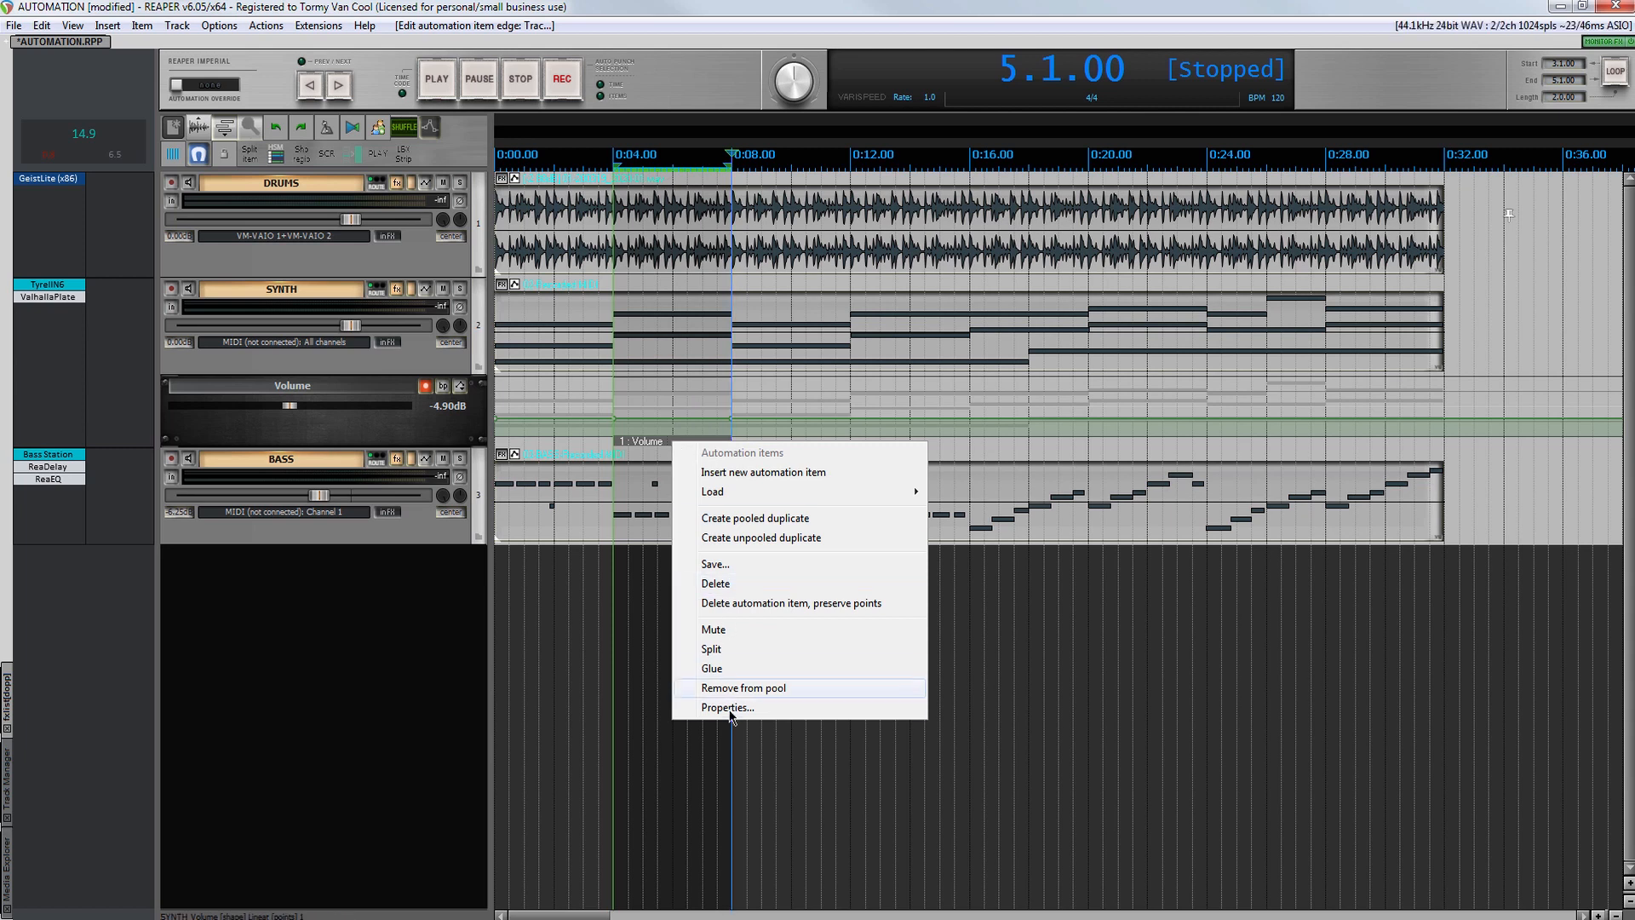
click(730, 713)
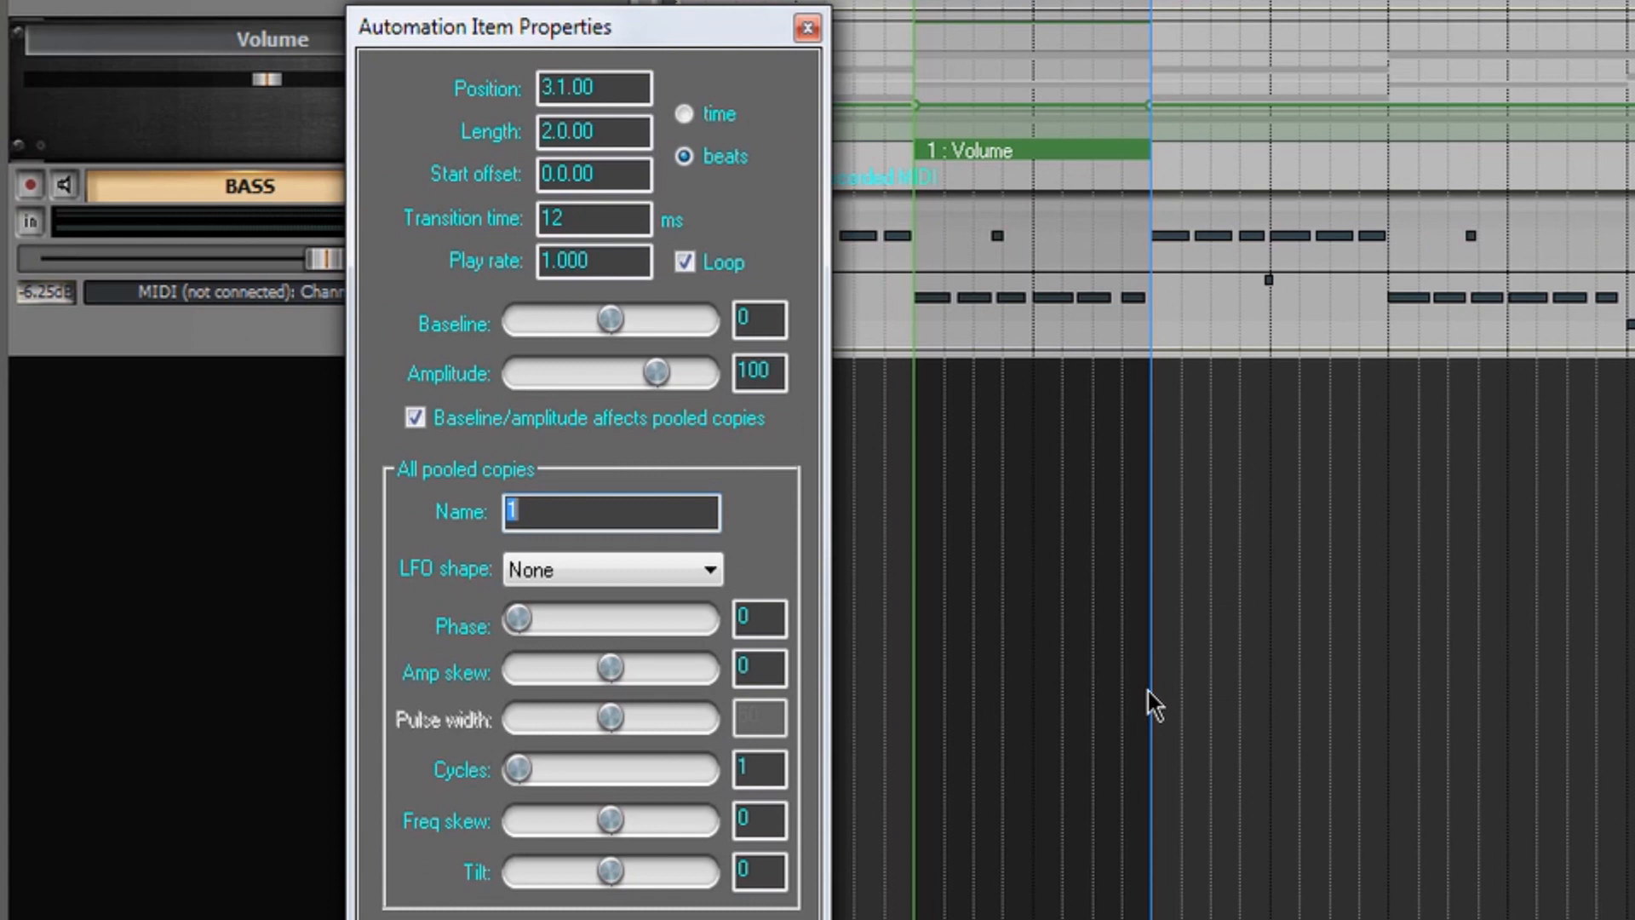
click(621, 569)
click(615, 646)
drag(612, 668, 544, 669)
drag(527, 753, 576, 753)
drag(611, 817, 660, 828)
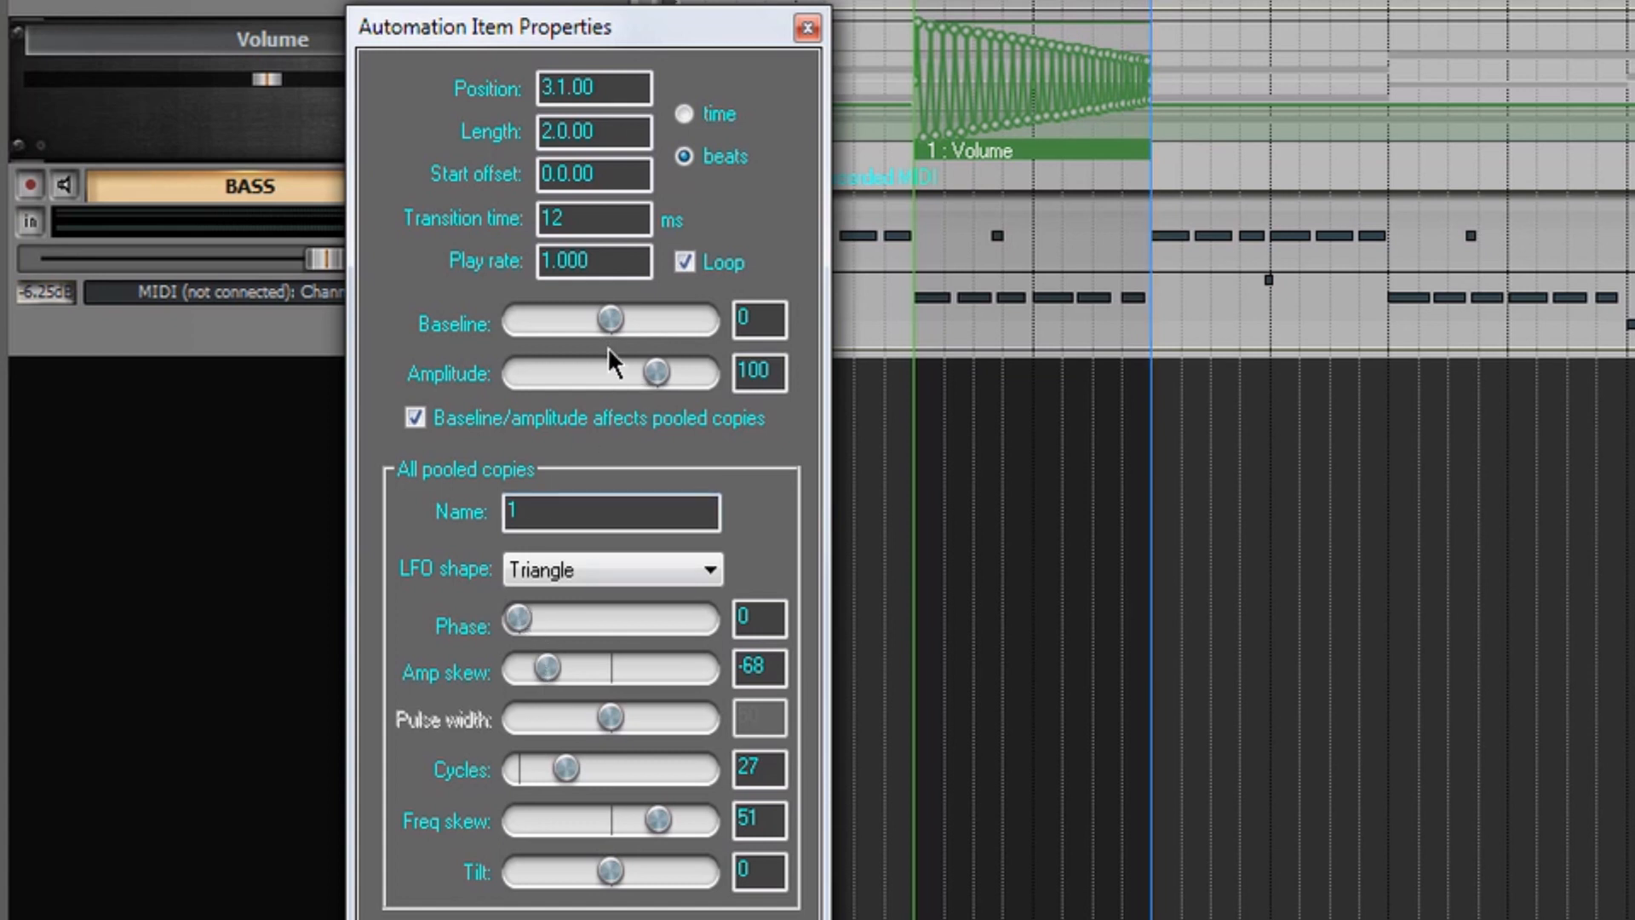
Step: Set the automation item's baseline to -39 and amplitude to 41, and name it Param
drag(608, 321, 571, 319)
drag(635, 366, 630, 366)
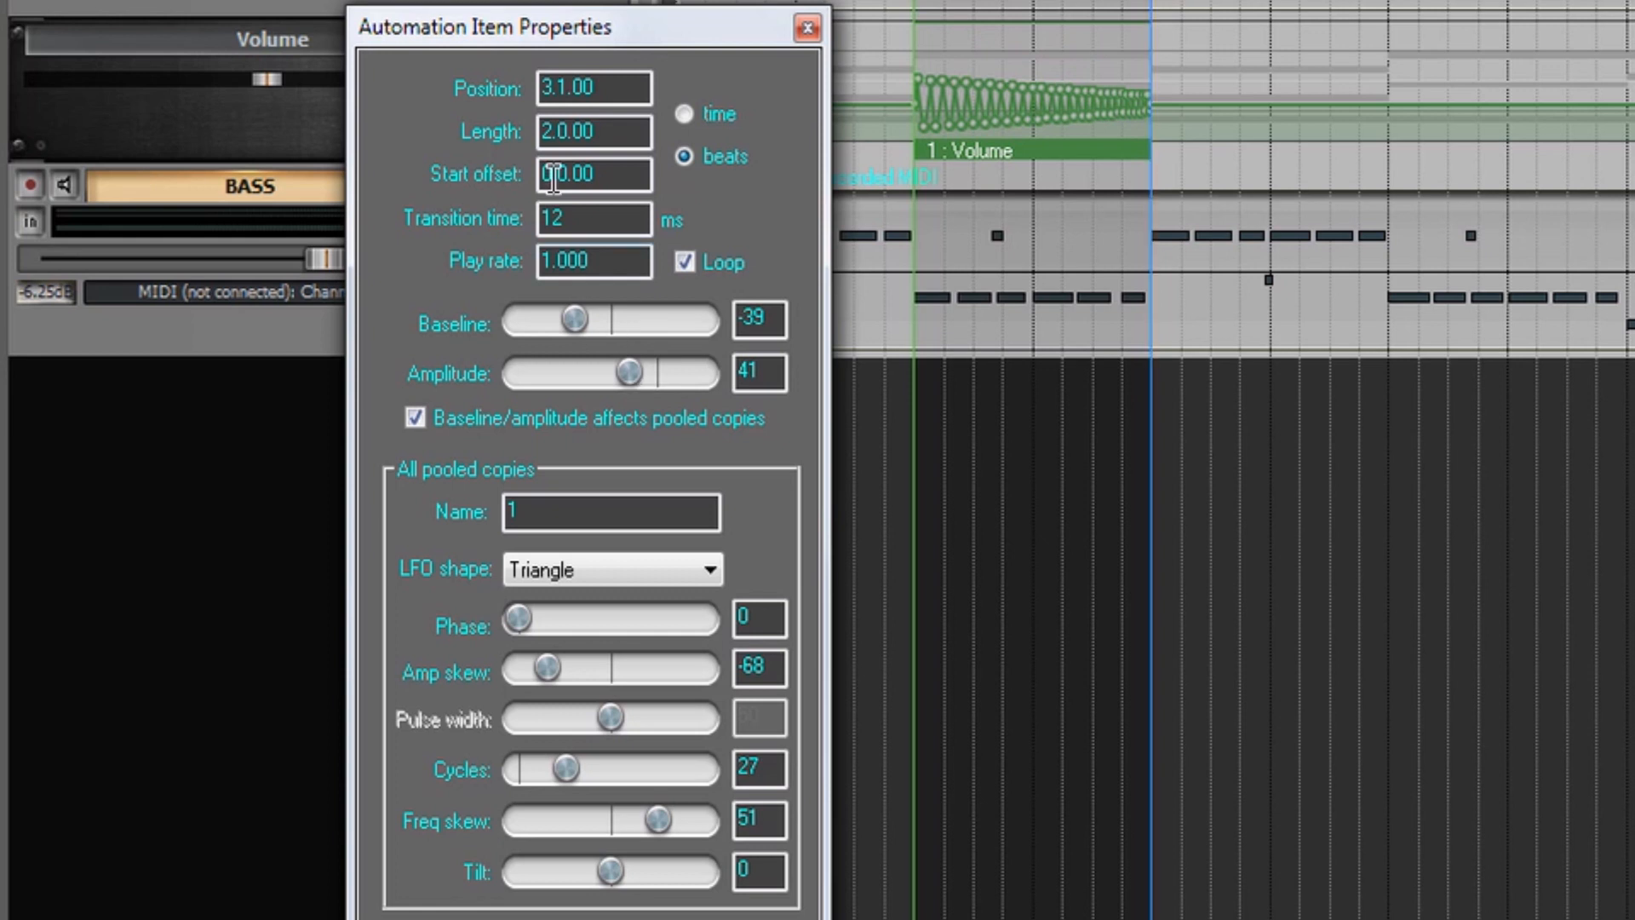
drag(565, 504, 500, 504)
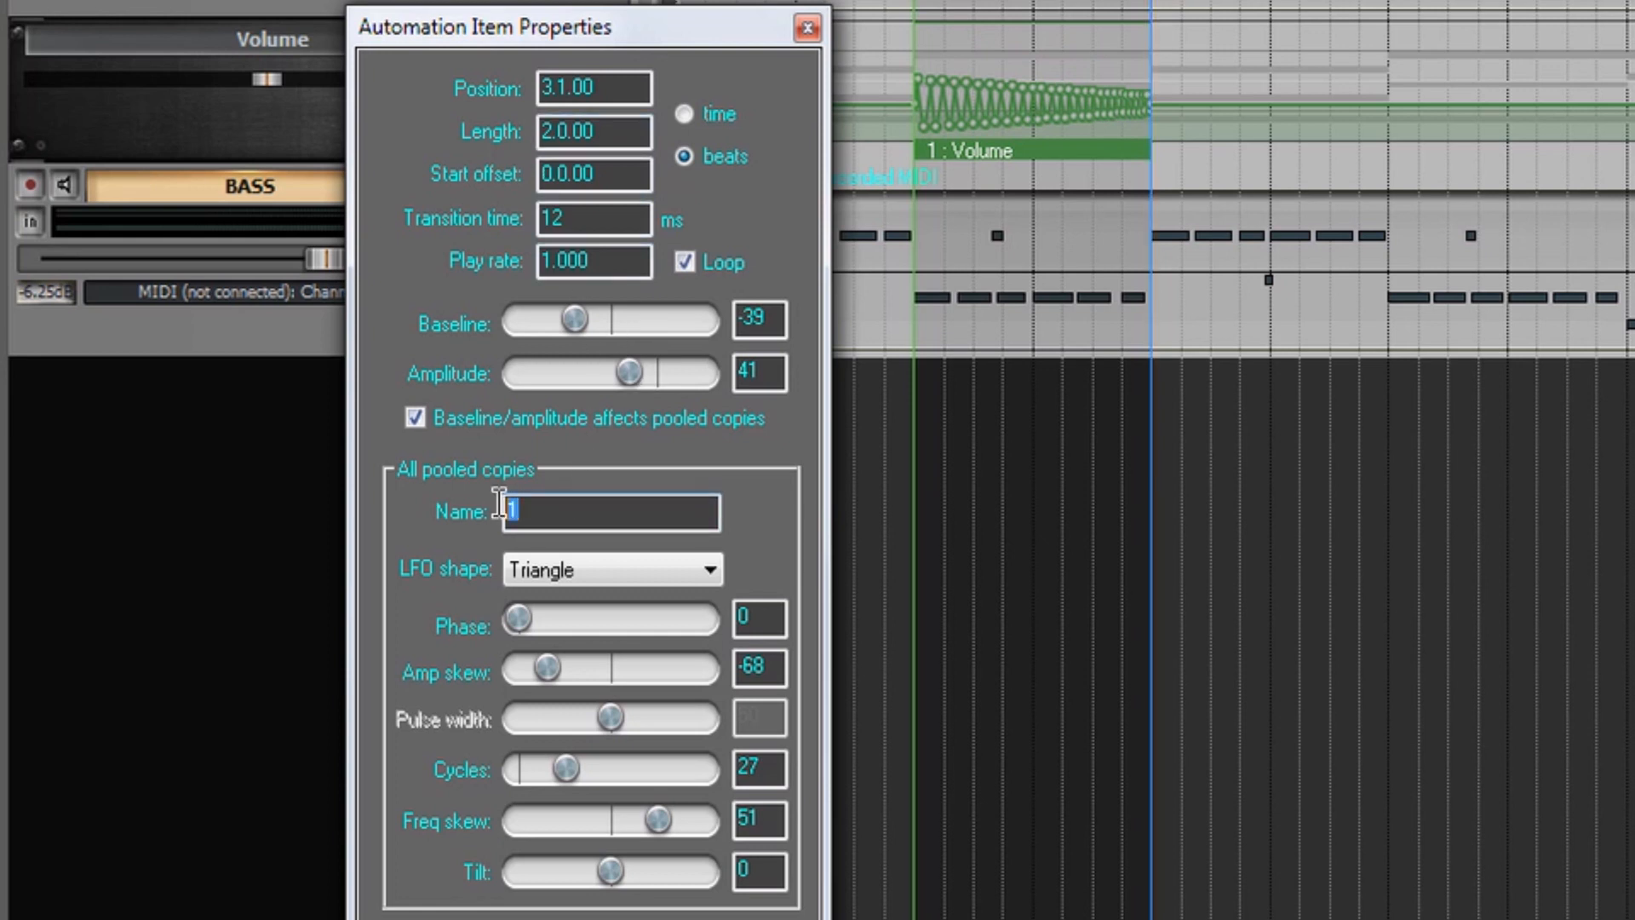
text(Param)
click(809, 28)
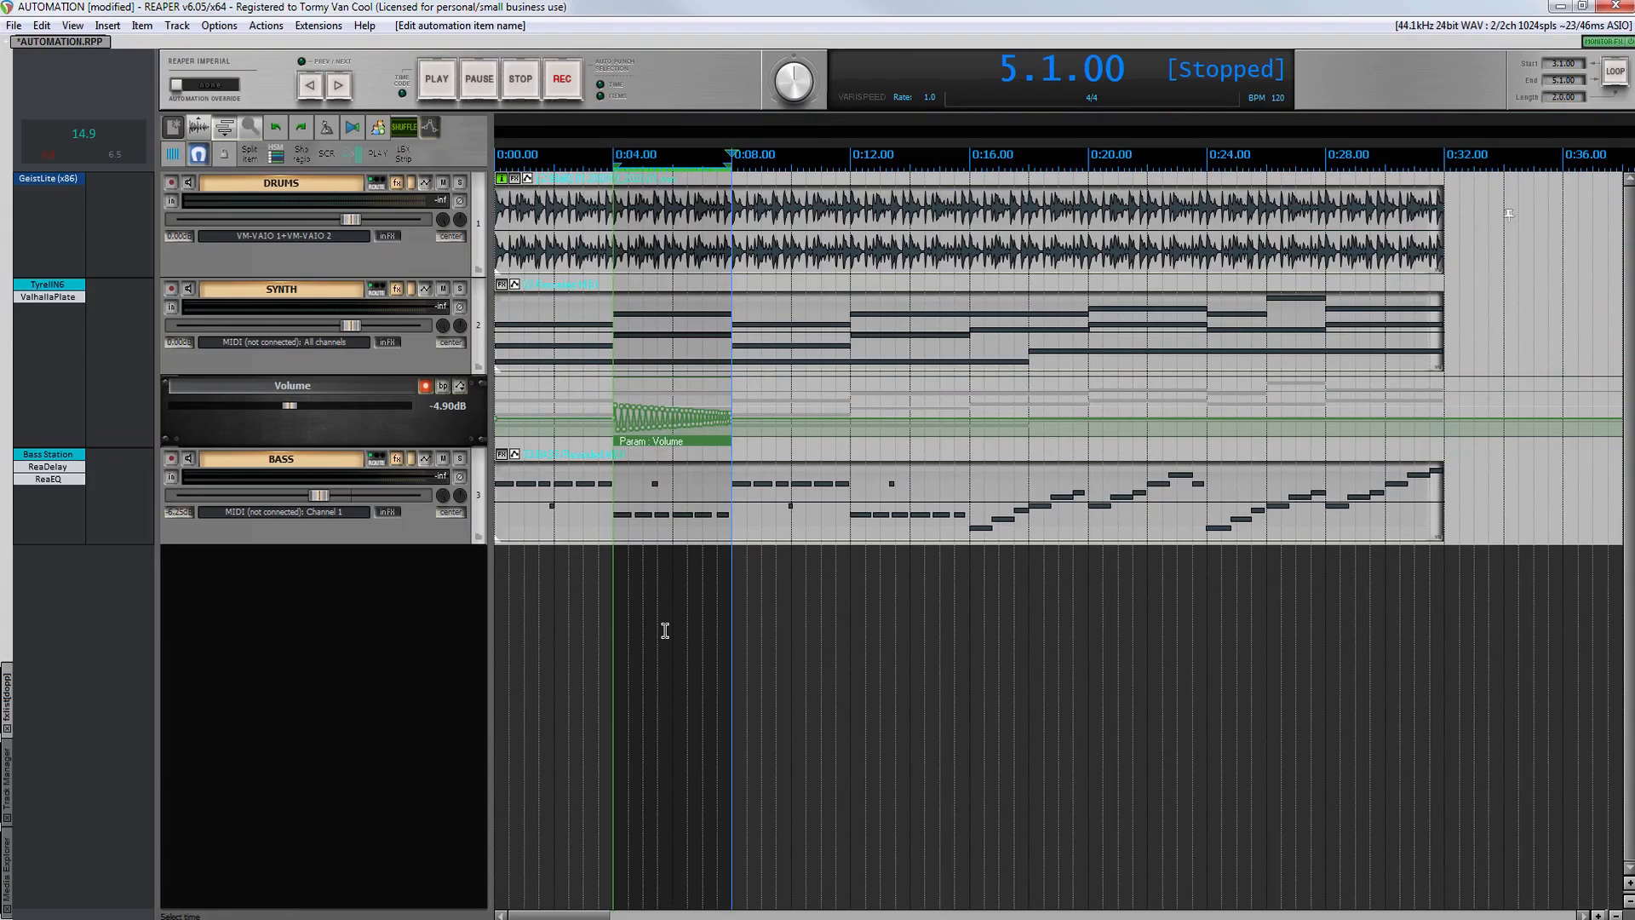
Step: Move the Param automation item to start at 0:12.00 and play the project to hear it
drag(677, 442, 908, 447)
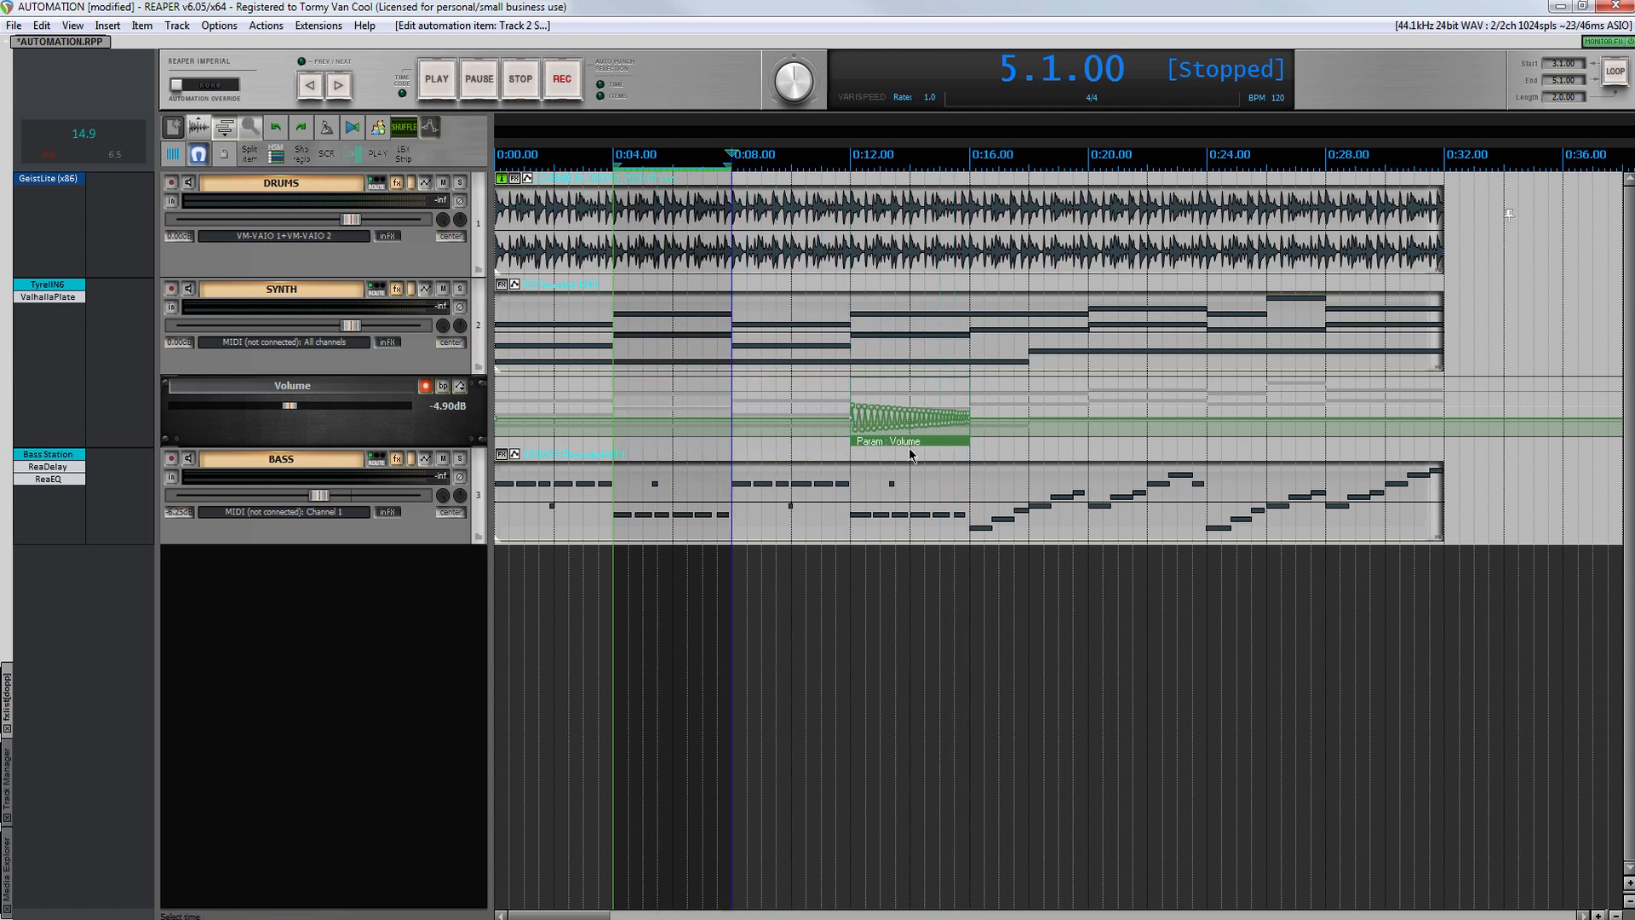
key(space)
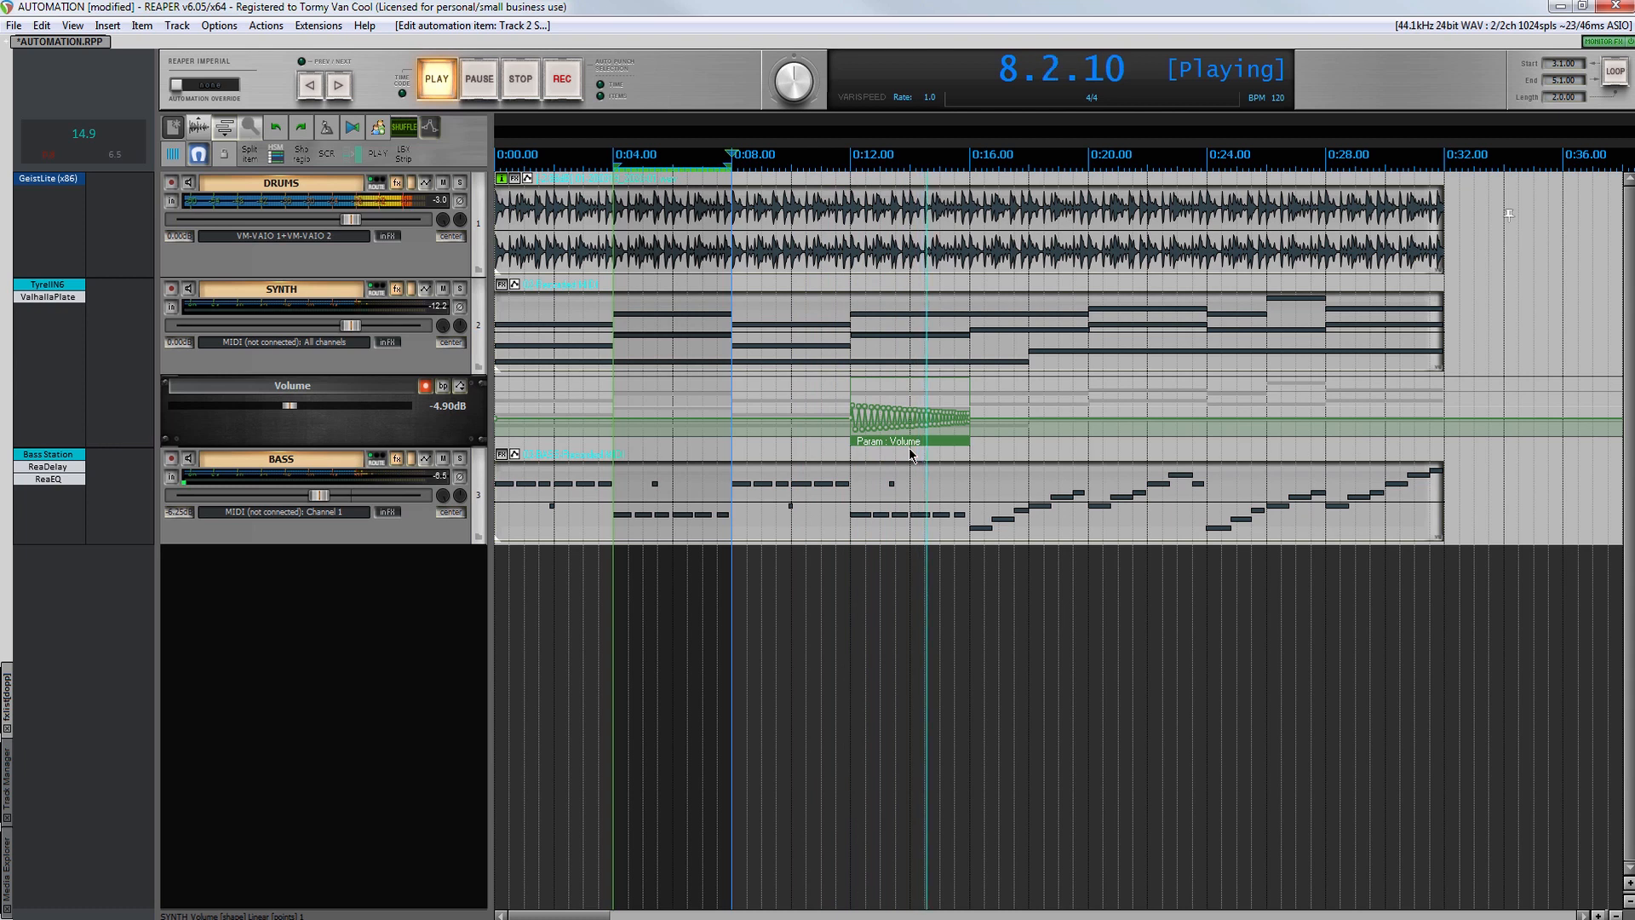
key(space)
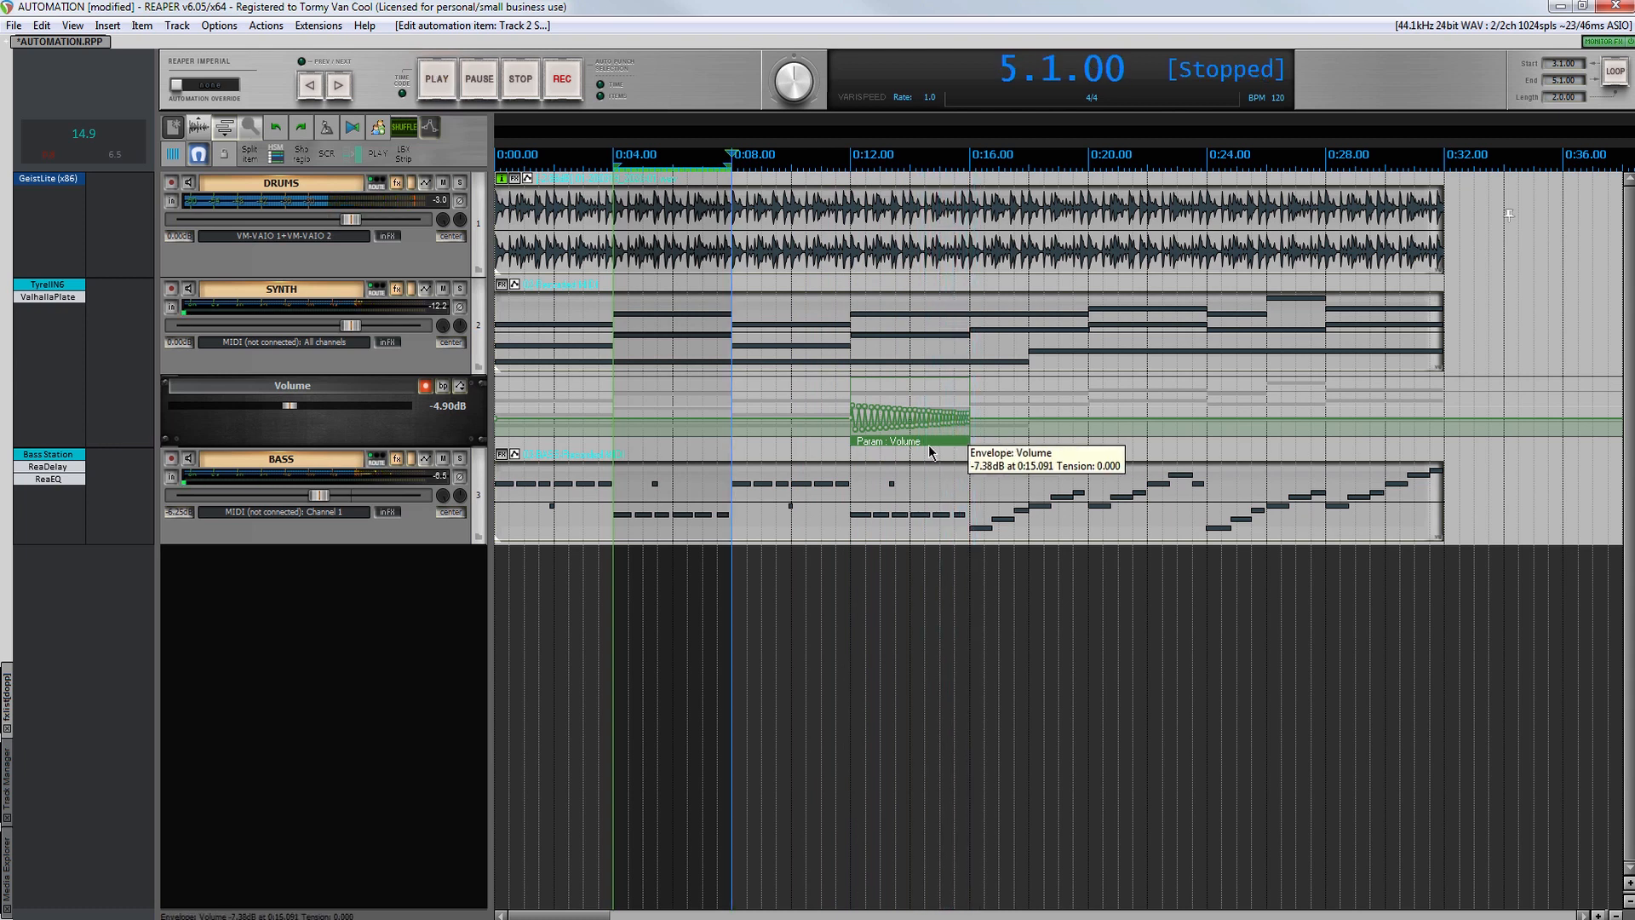
Step: Try looping the Param automation item from 0:04.00 out to 0:16.00, play it back, and undo the extension
drag(928, 447, 969, 438)
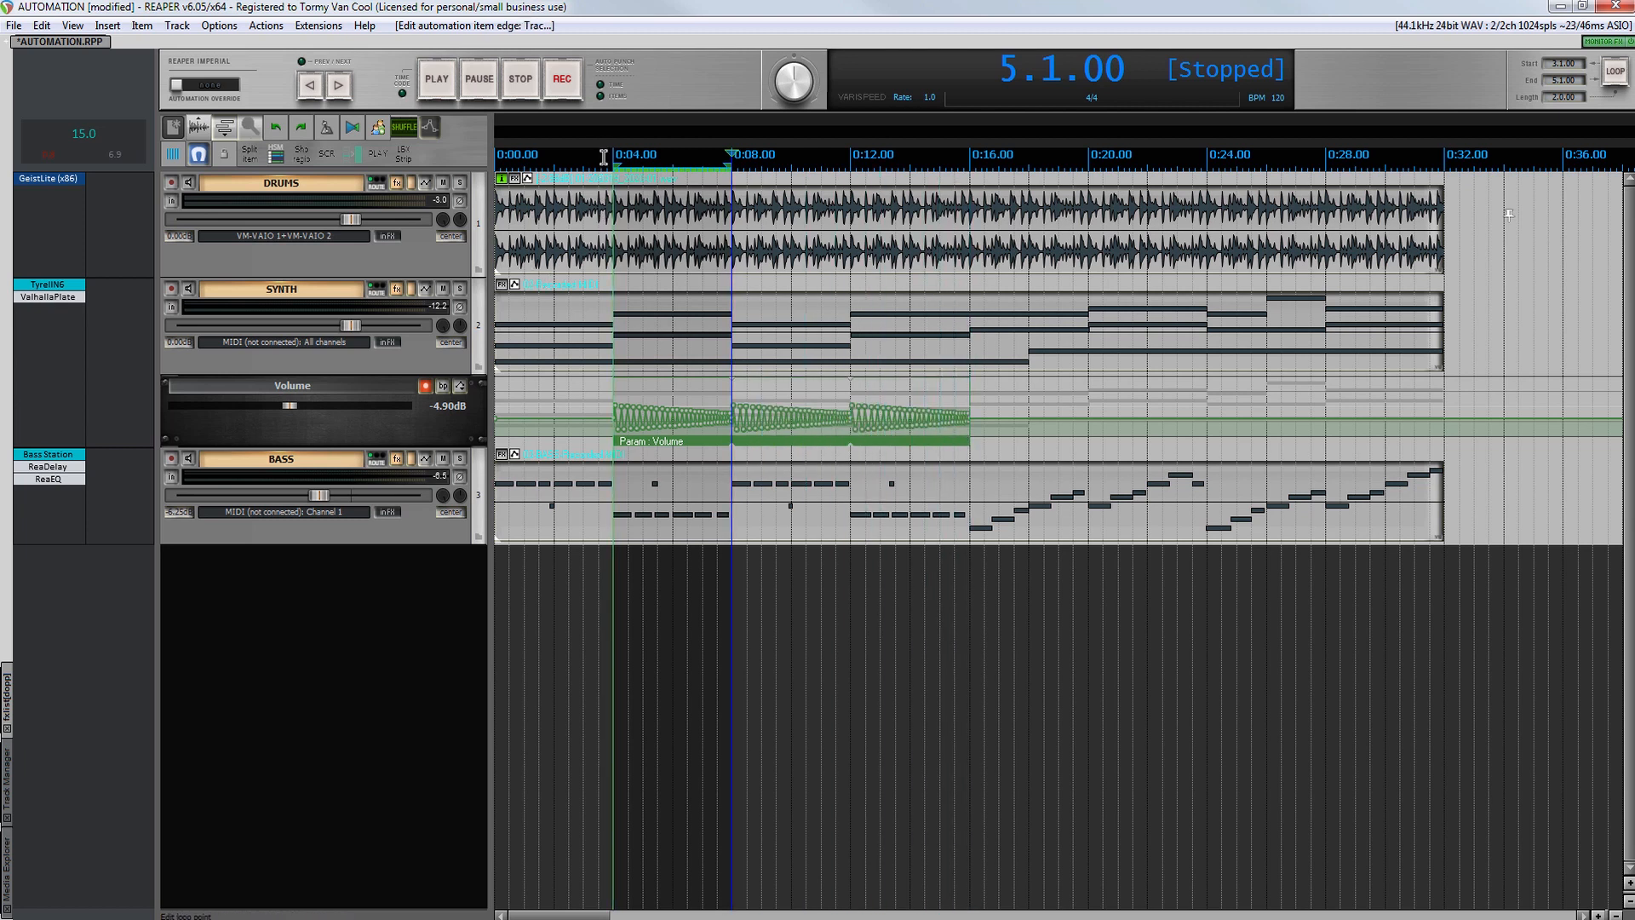
key(space)
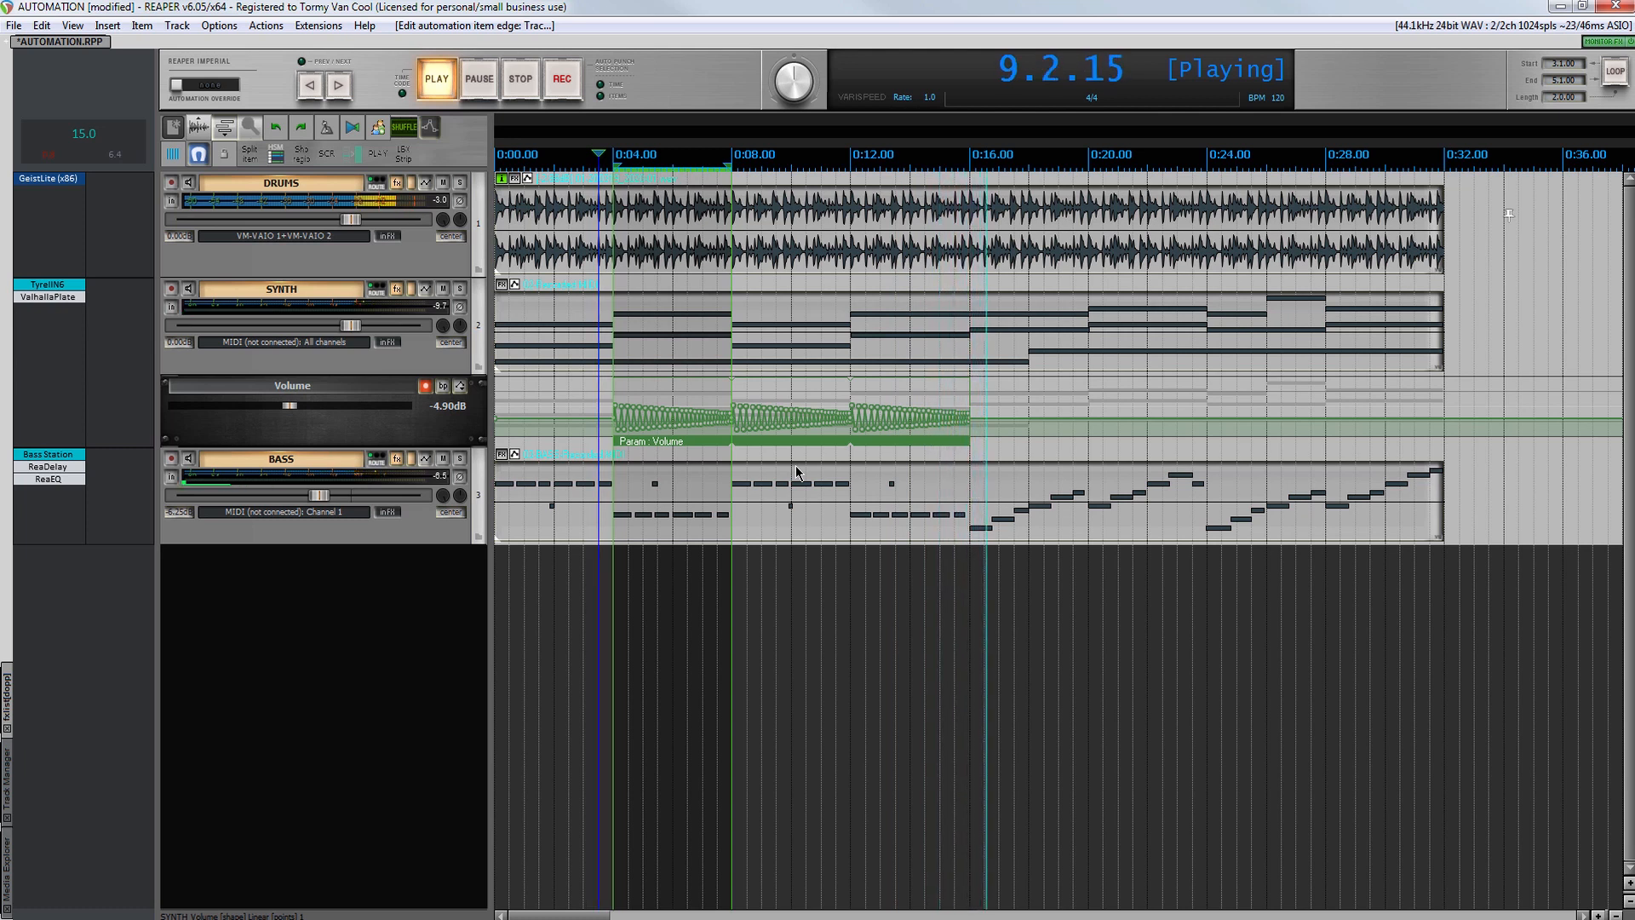
key(space)
key(ctrl+z)
Step: Compress the Param automation item so its shape ends at 0:06.00, and play it back
drag(732, 442, 677, 442)
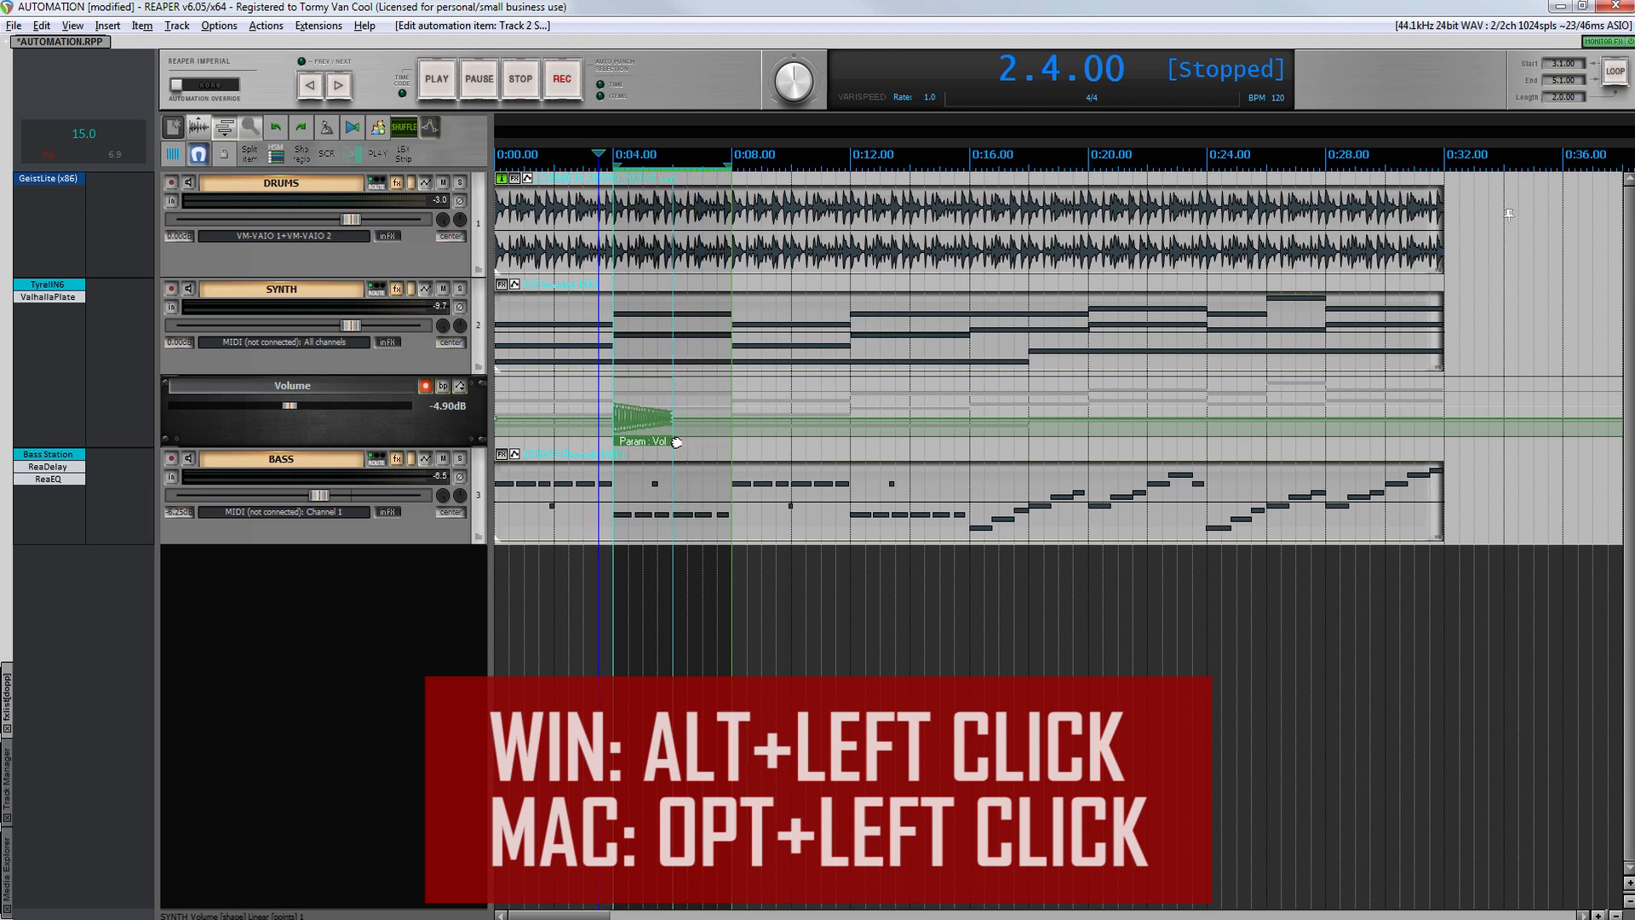
key(space)
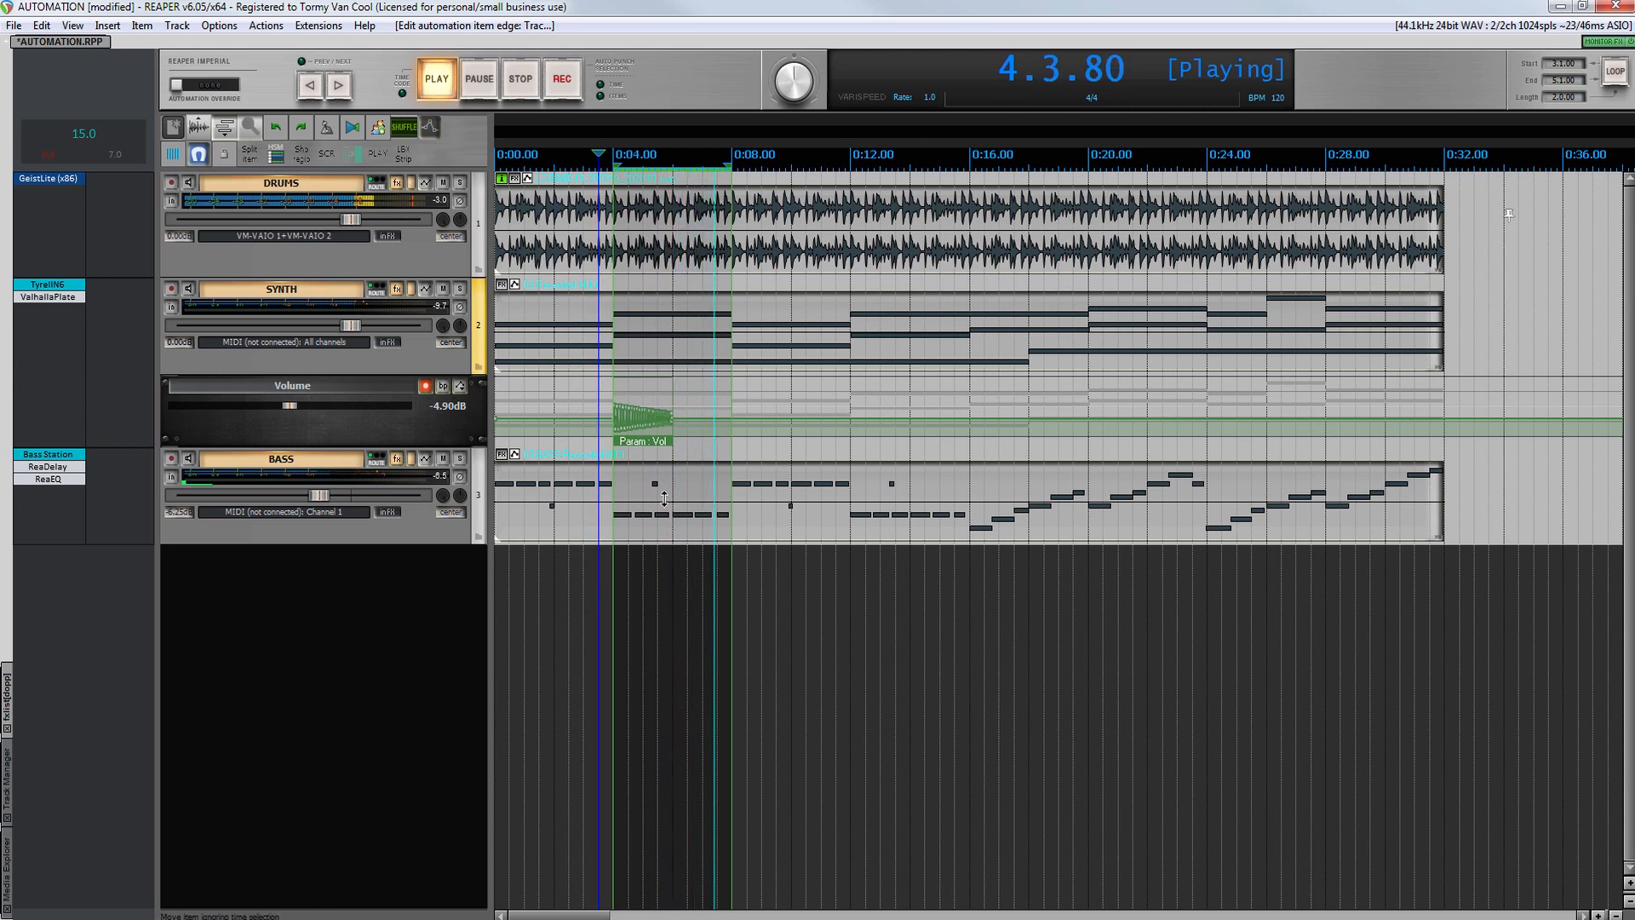
key(space)
Step: Stretch the Param automation item to end at 0:12.00, play it back, and shrink it to end at 0:08.00
drag(675, 448, 848, 441)
key(space)
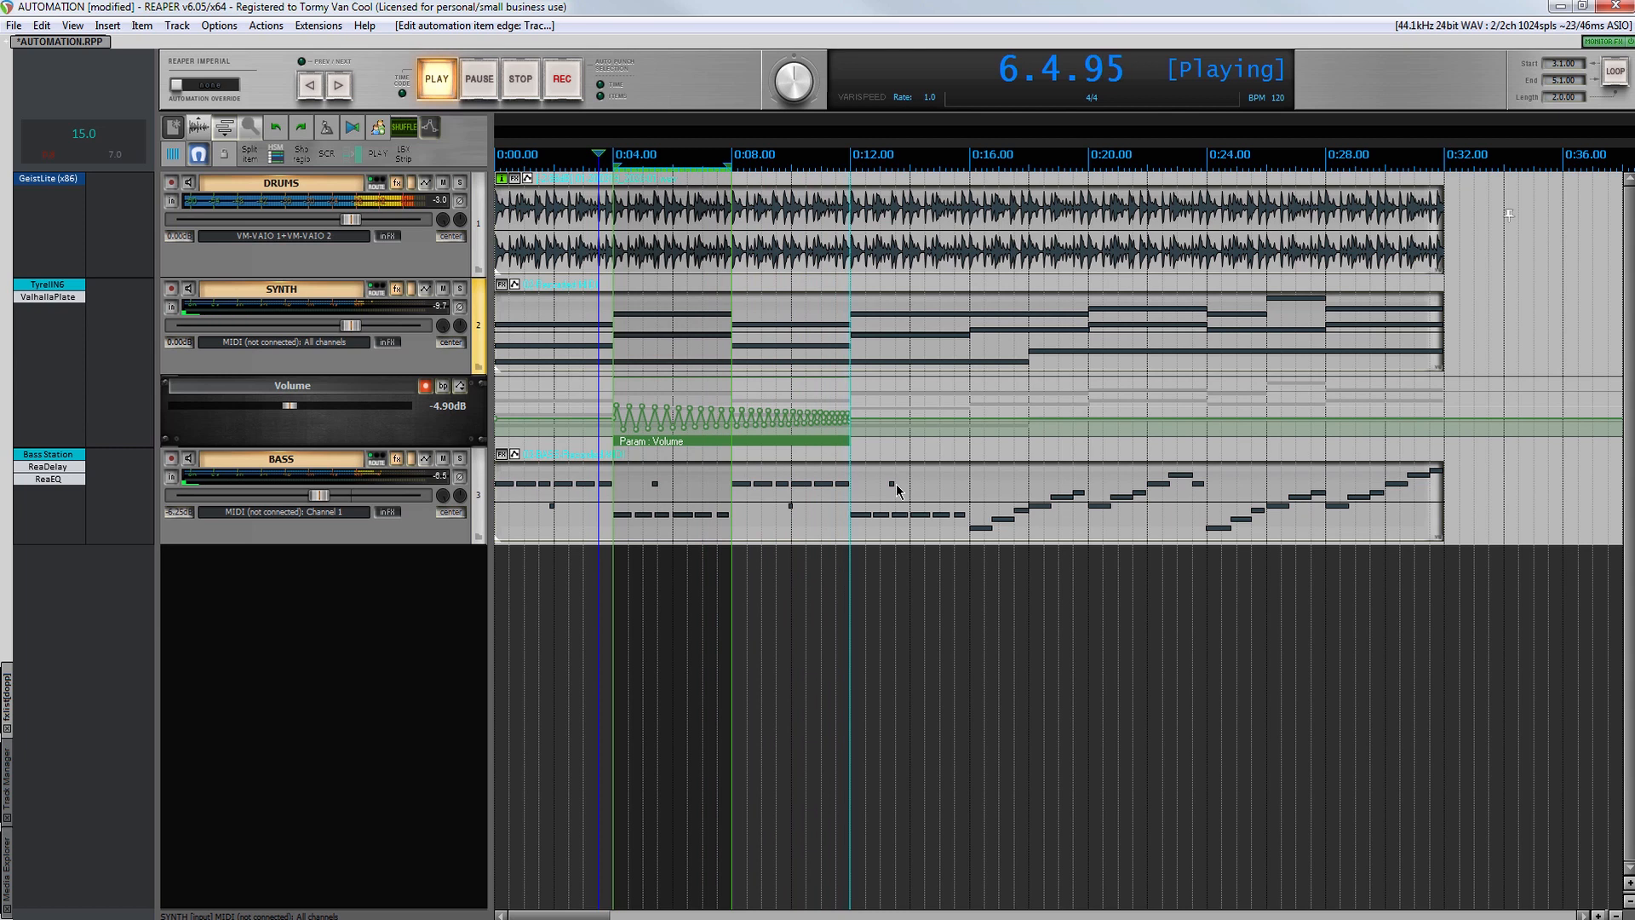
key(space)
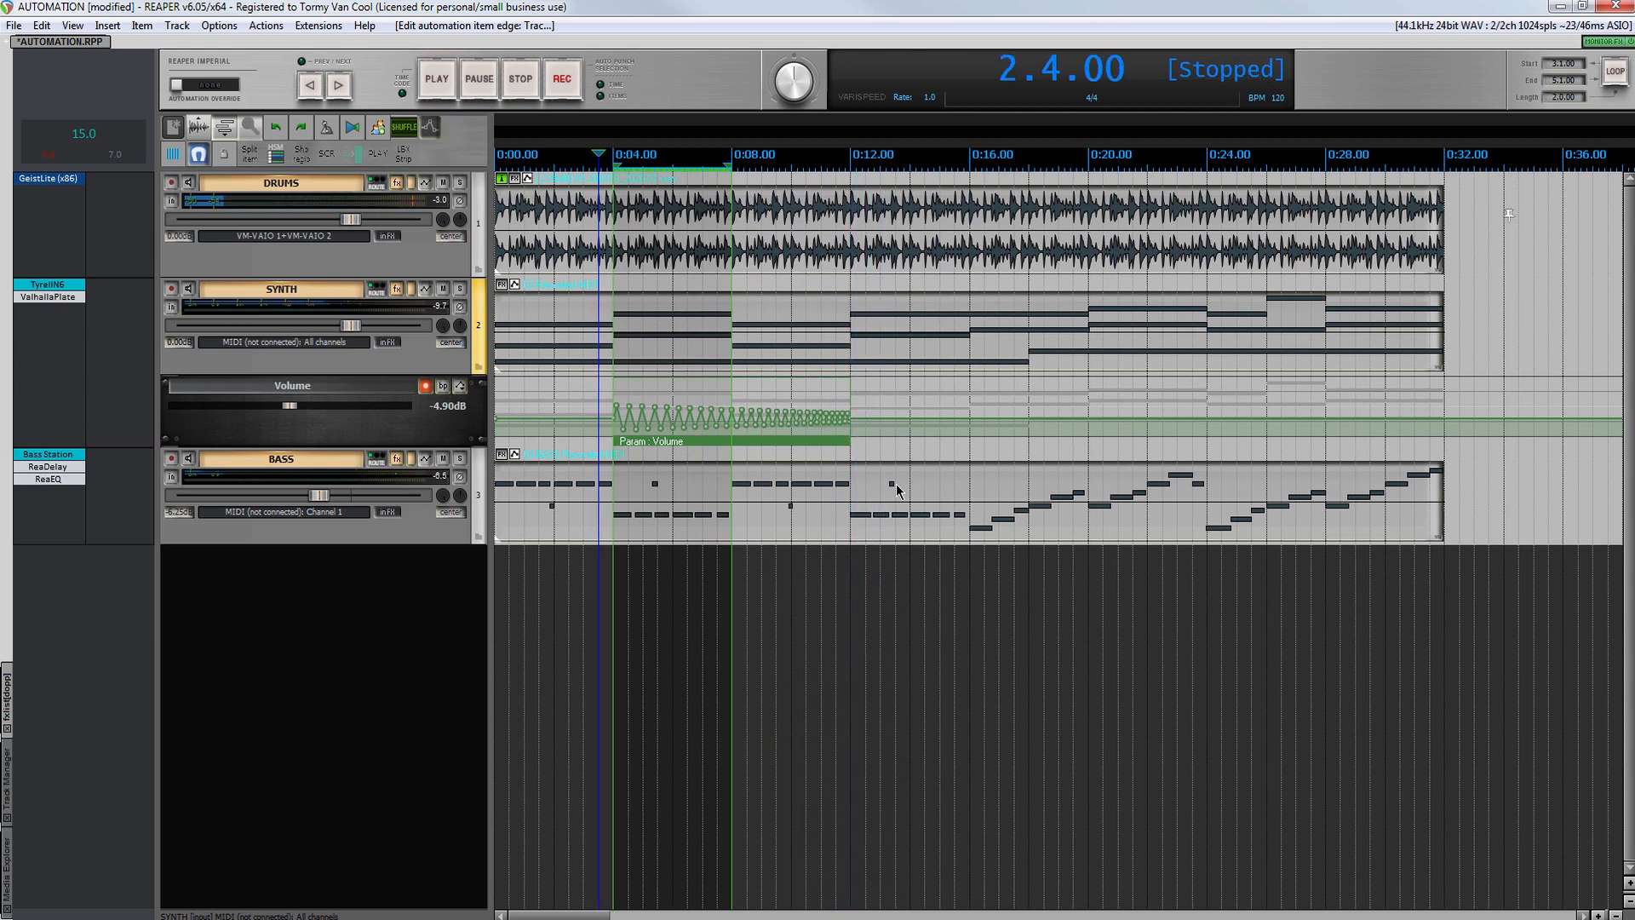
drag(851, 439, 731, 438)
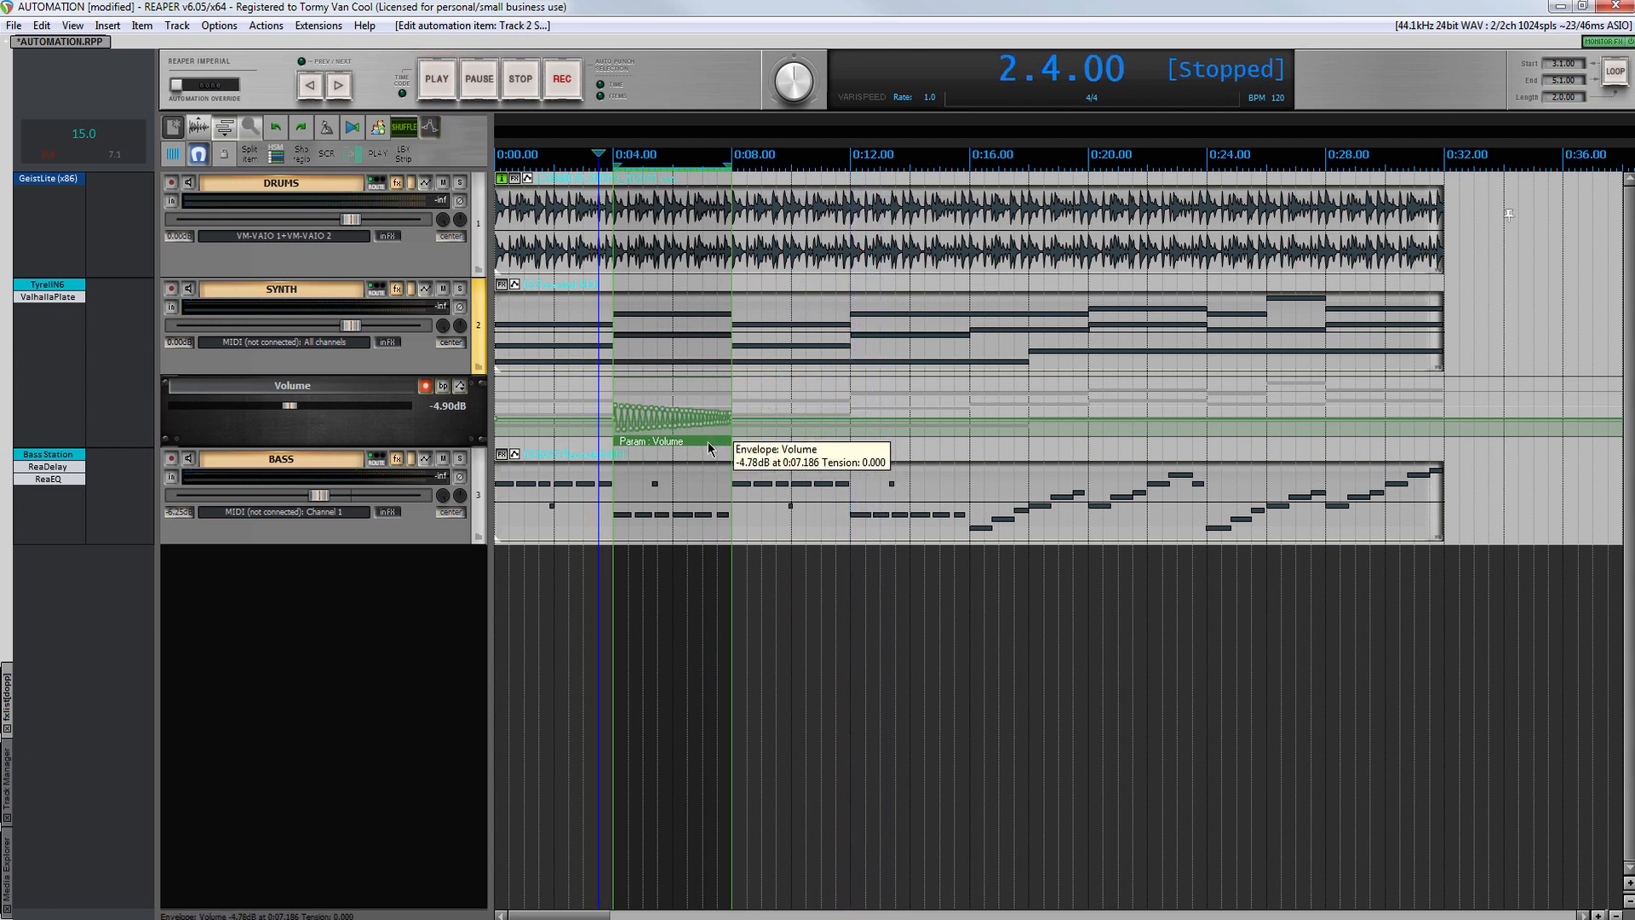
Step: Mute the Param automation item and play the section to hear the synth without it
right_click(707, 442)
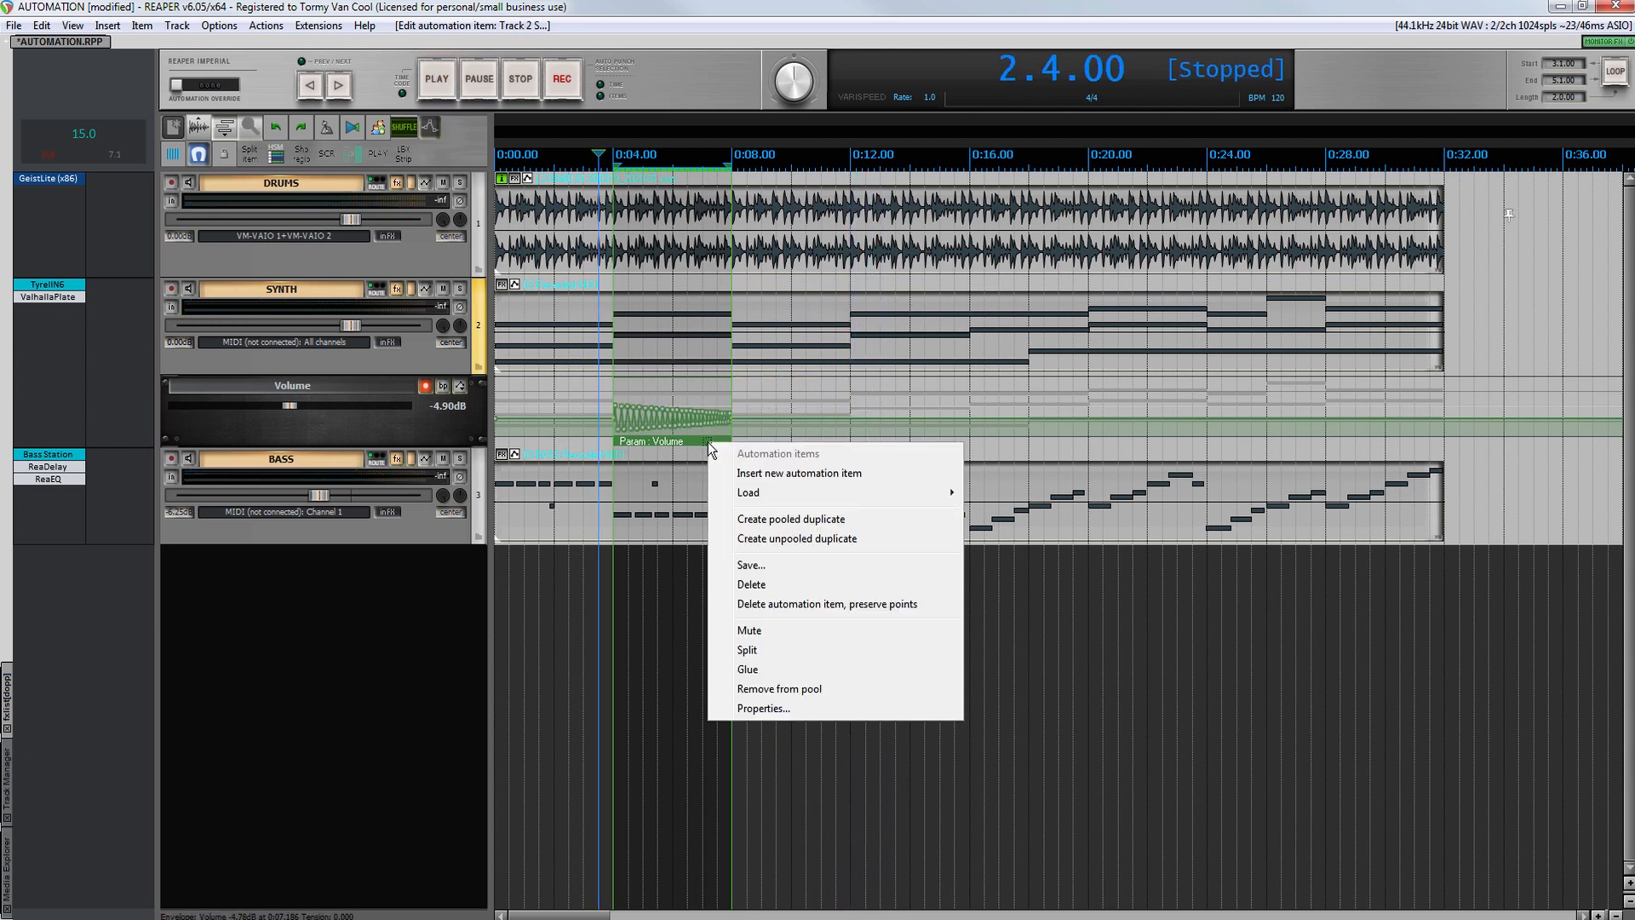
click(750, 632)
key(space)
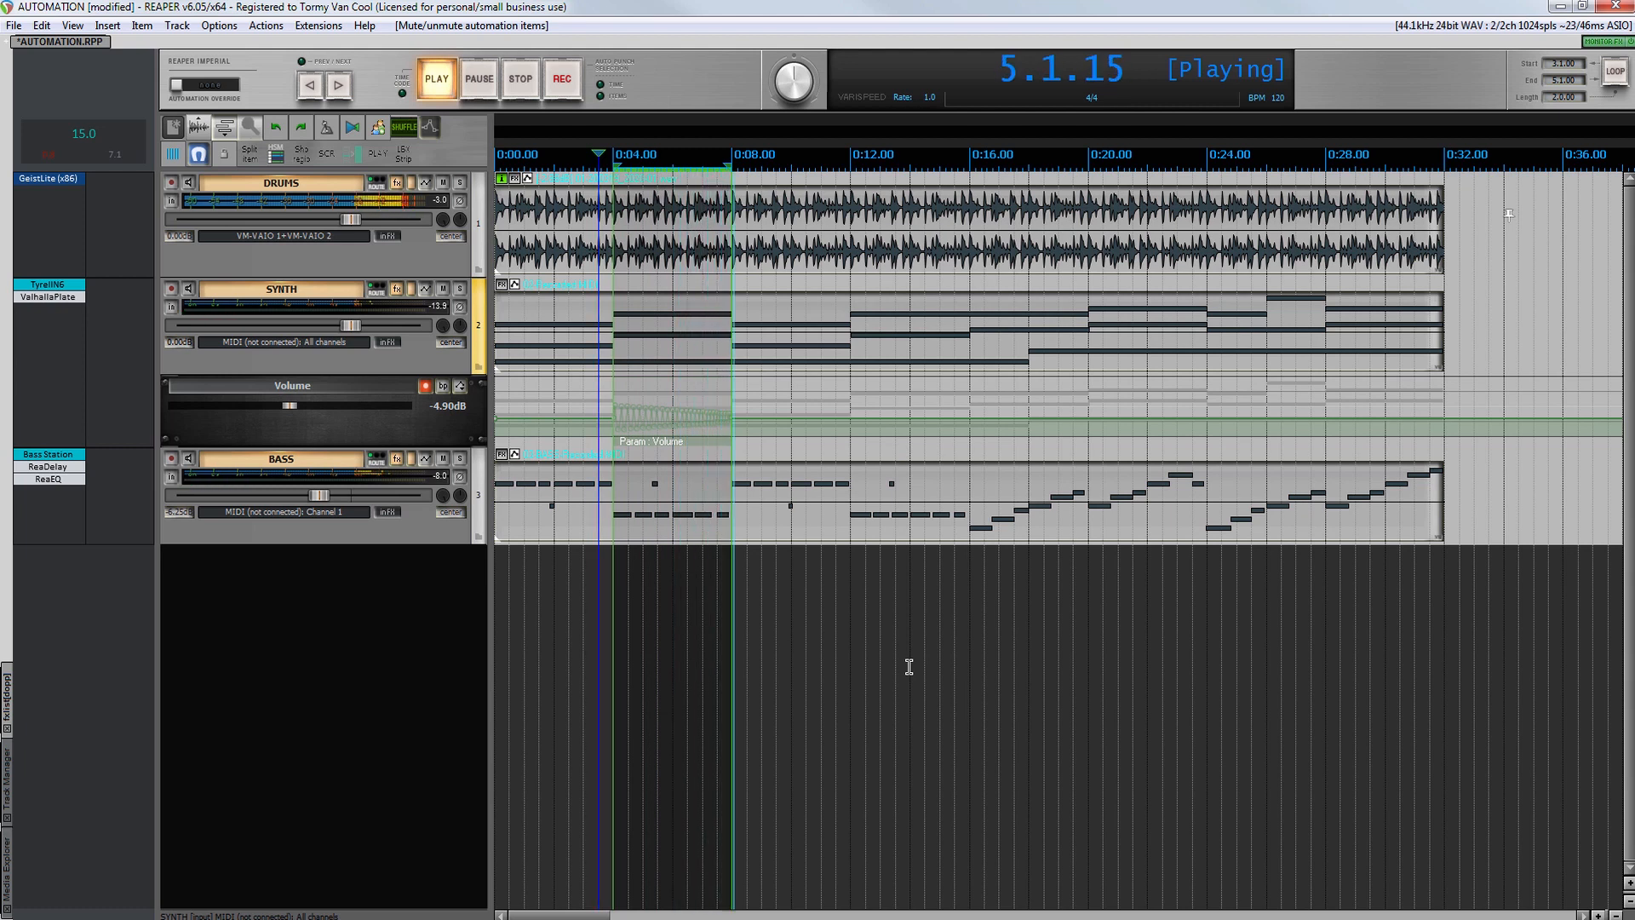
key(space)
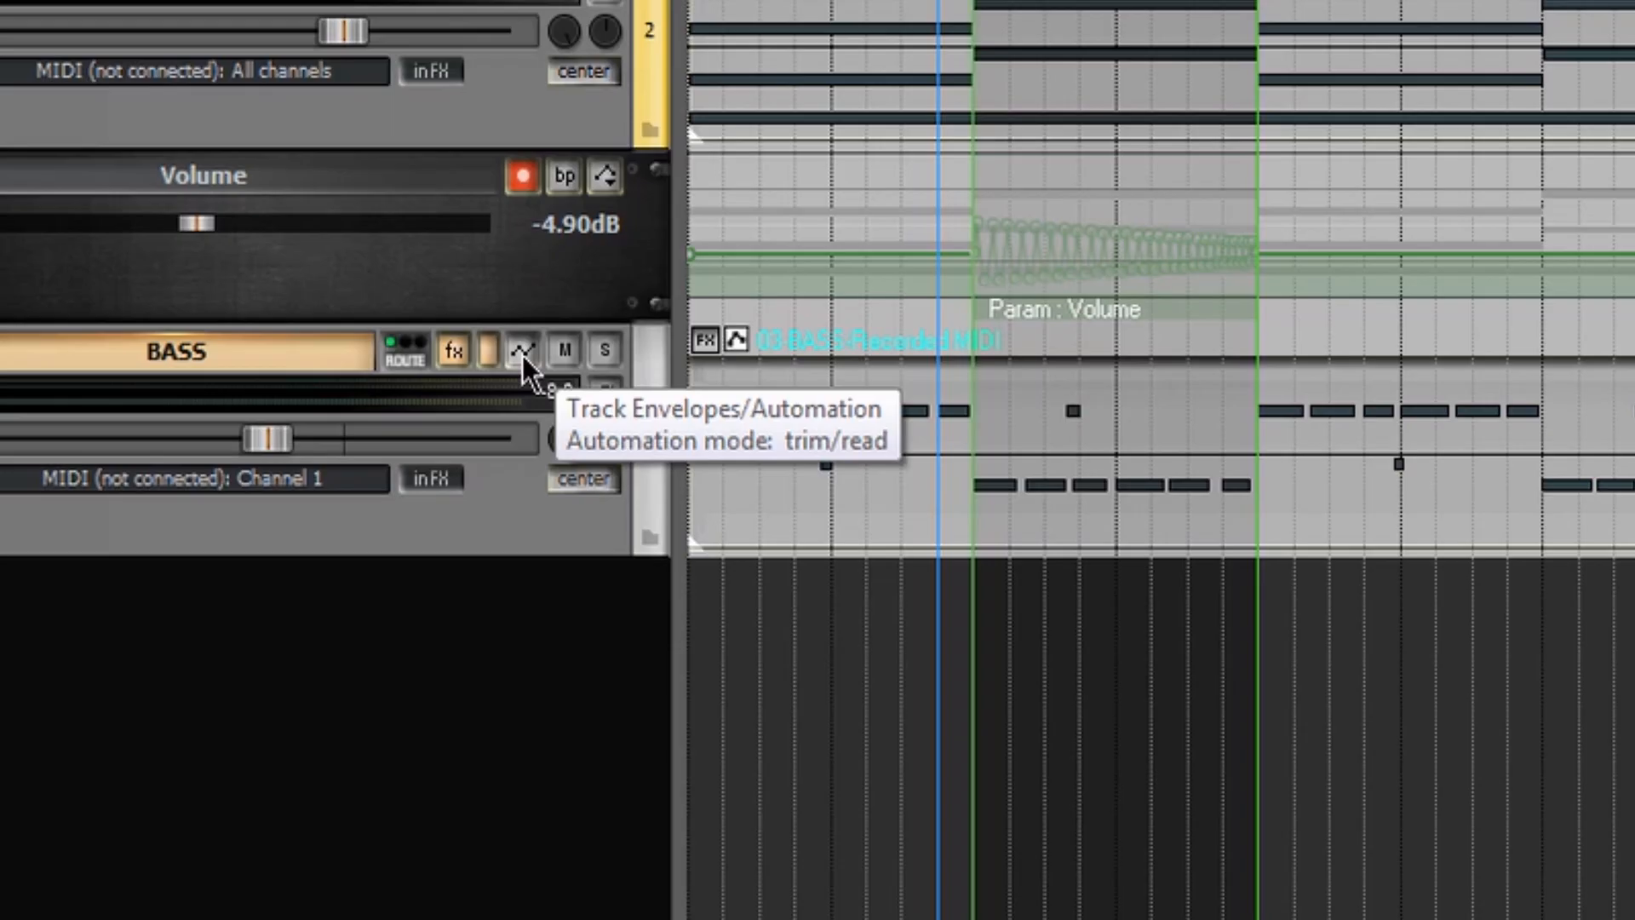
Step: Activate the Pan envelope of the BASS track
click(522, 350)
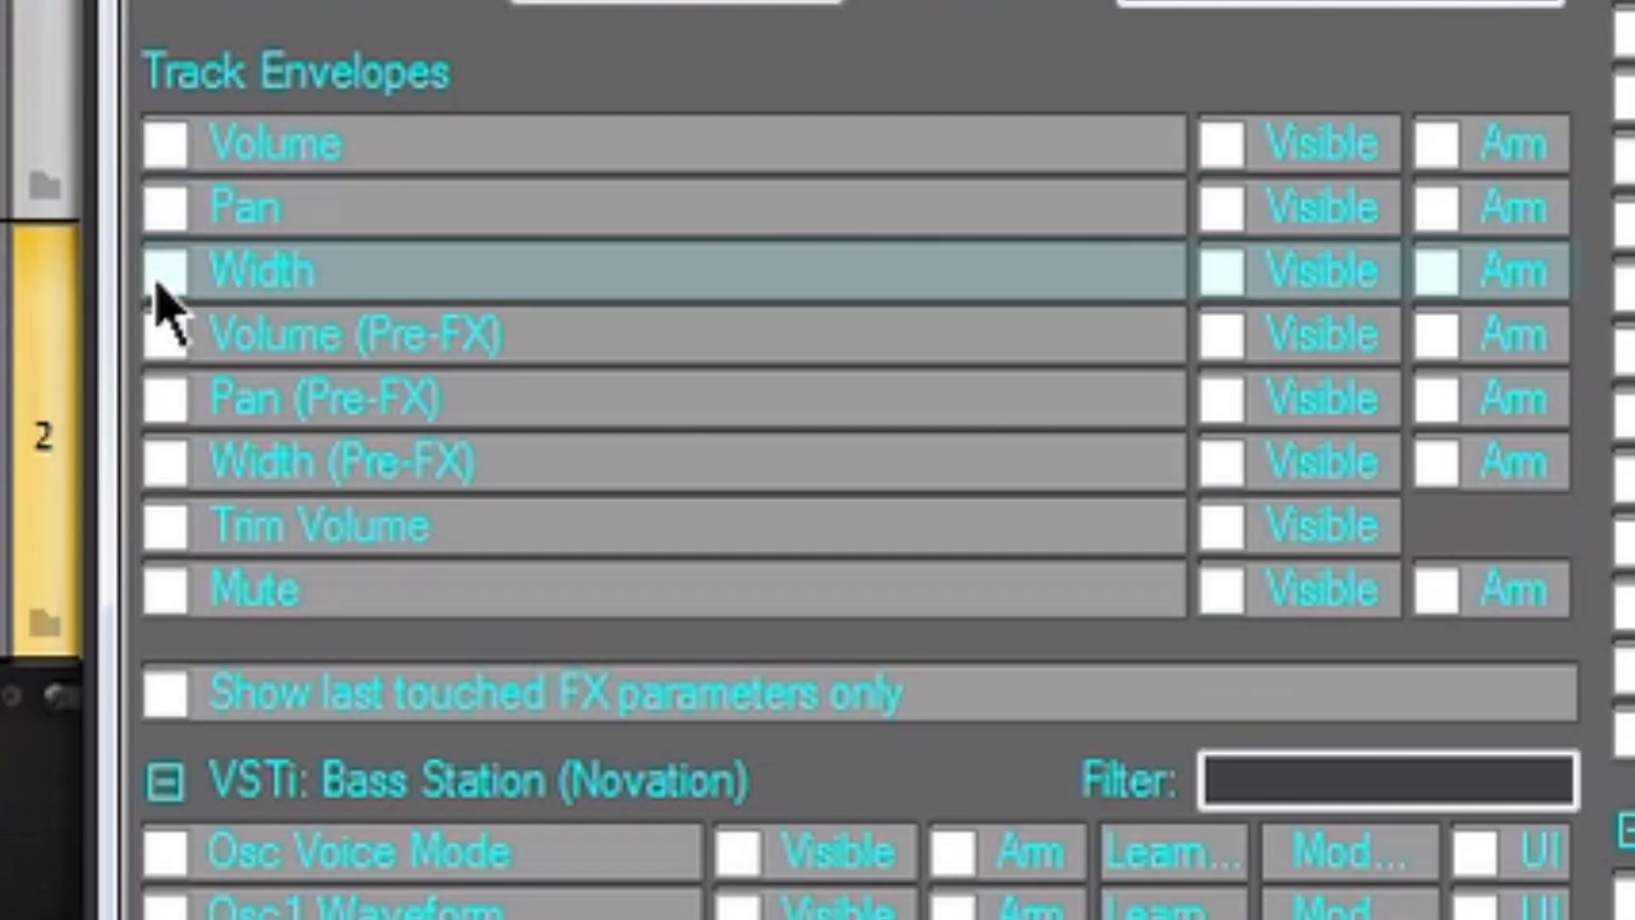
click(165, 208)
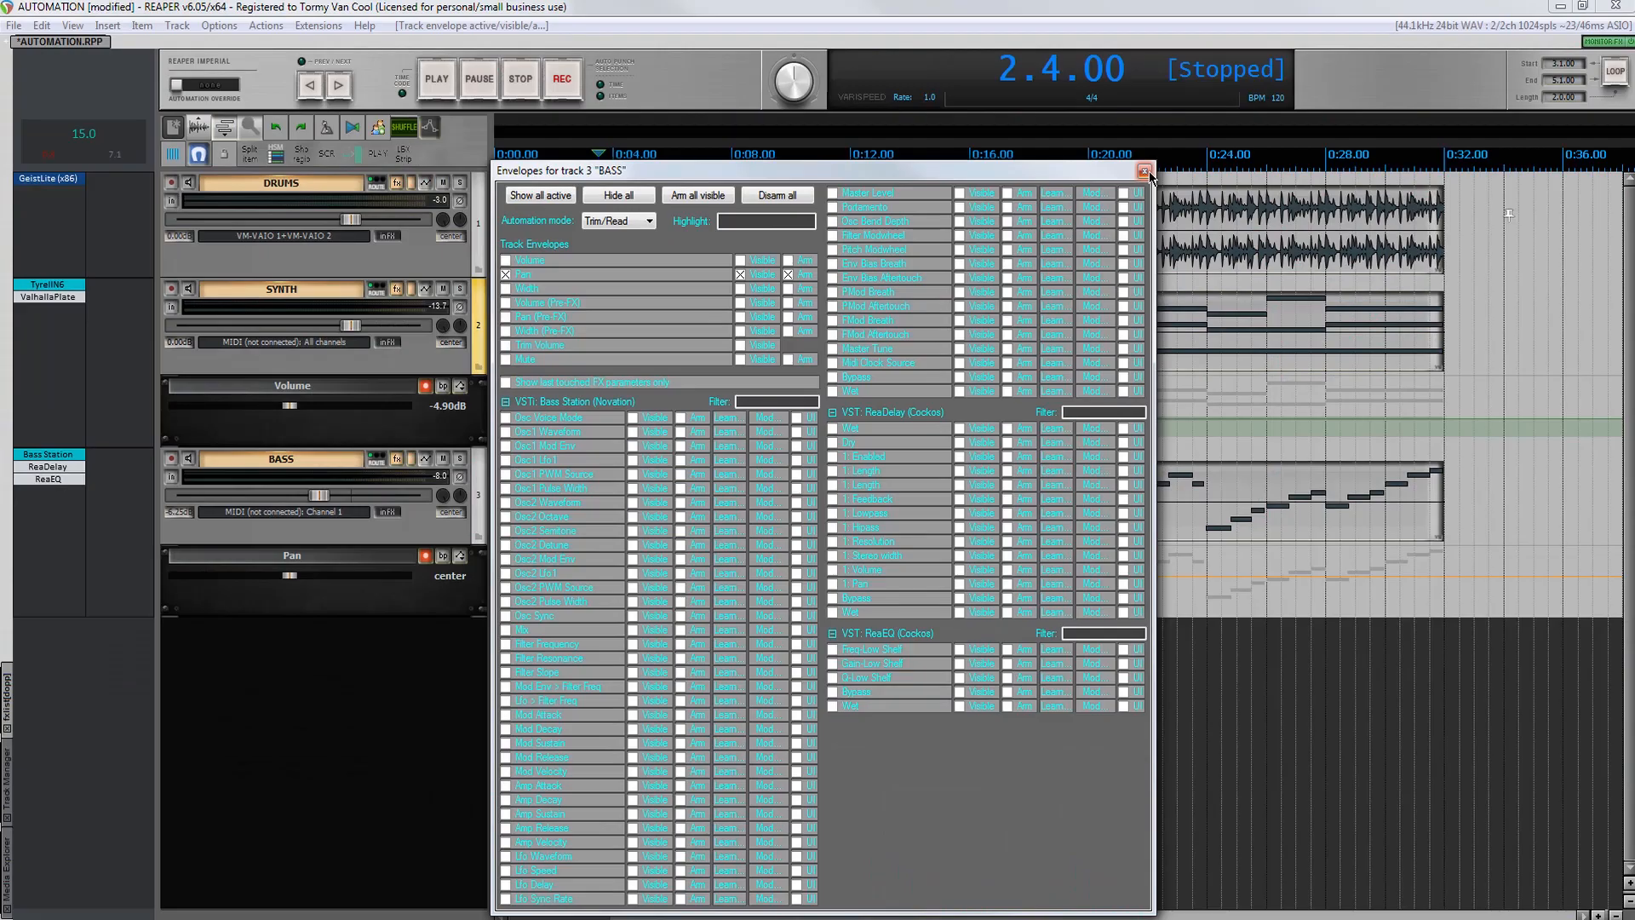
Step: Paste the copied Param automation item onto the BASS Pan envelope and align it to span 0:04.00 to 0:08.00
click(1143, 171)
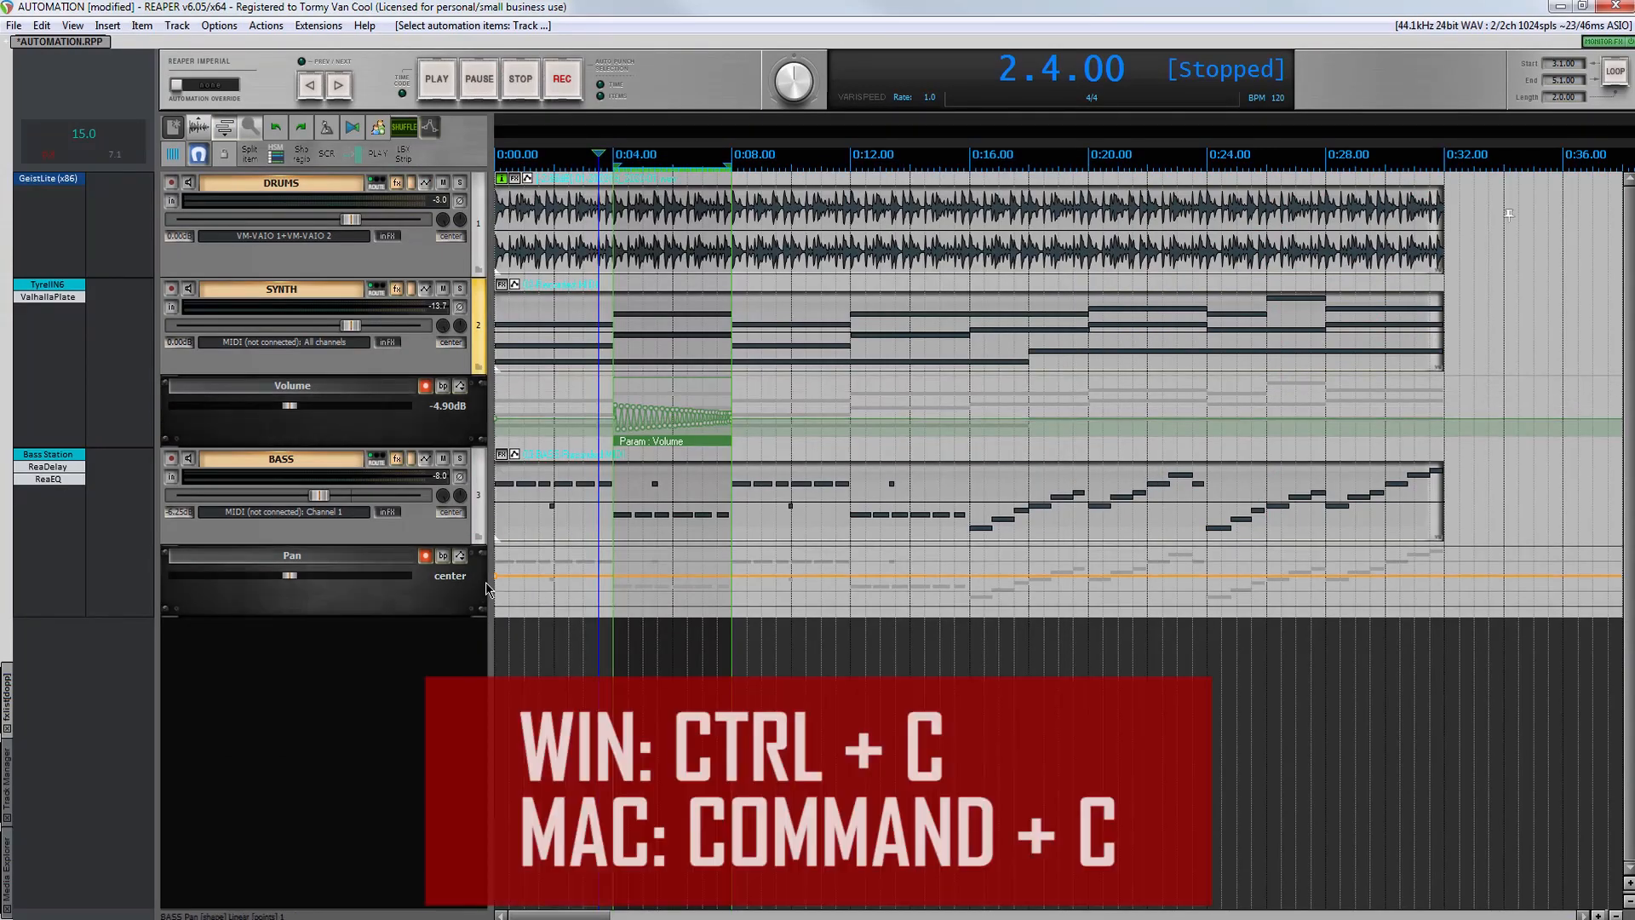
key(ctrl+v)
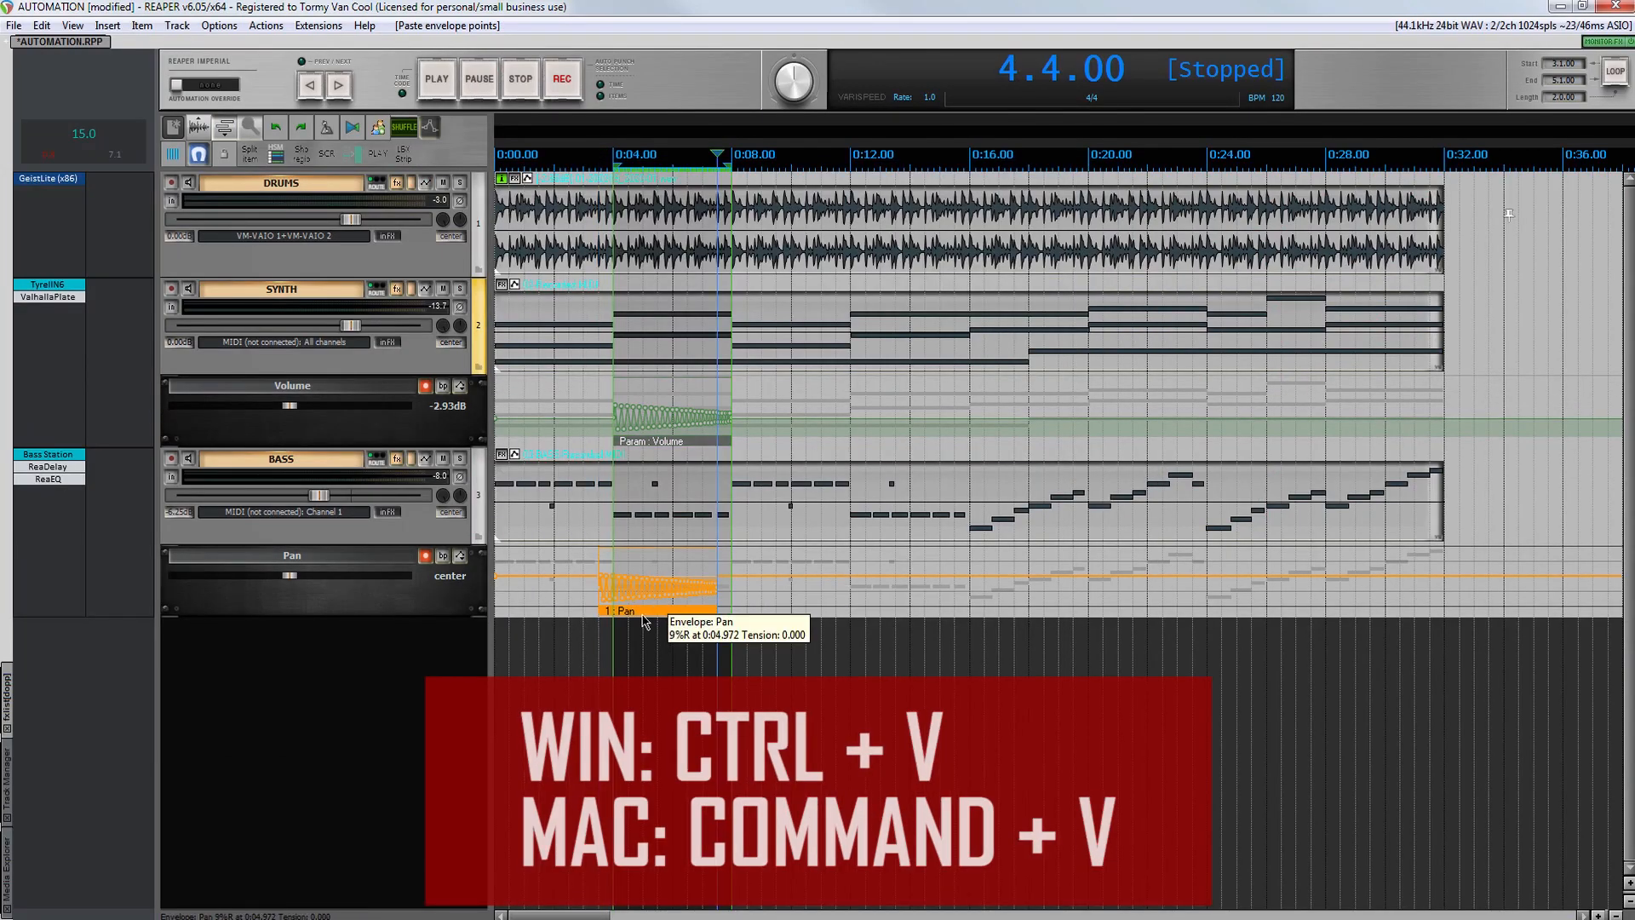
click(664, 613)
Step: Play the project from just before the pasted Pan automation item to hear the bass panning
click(584, 158)
key(space)
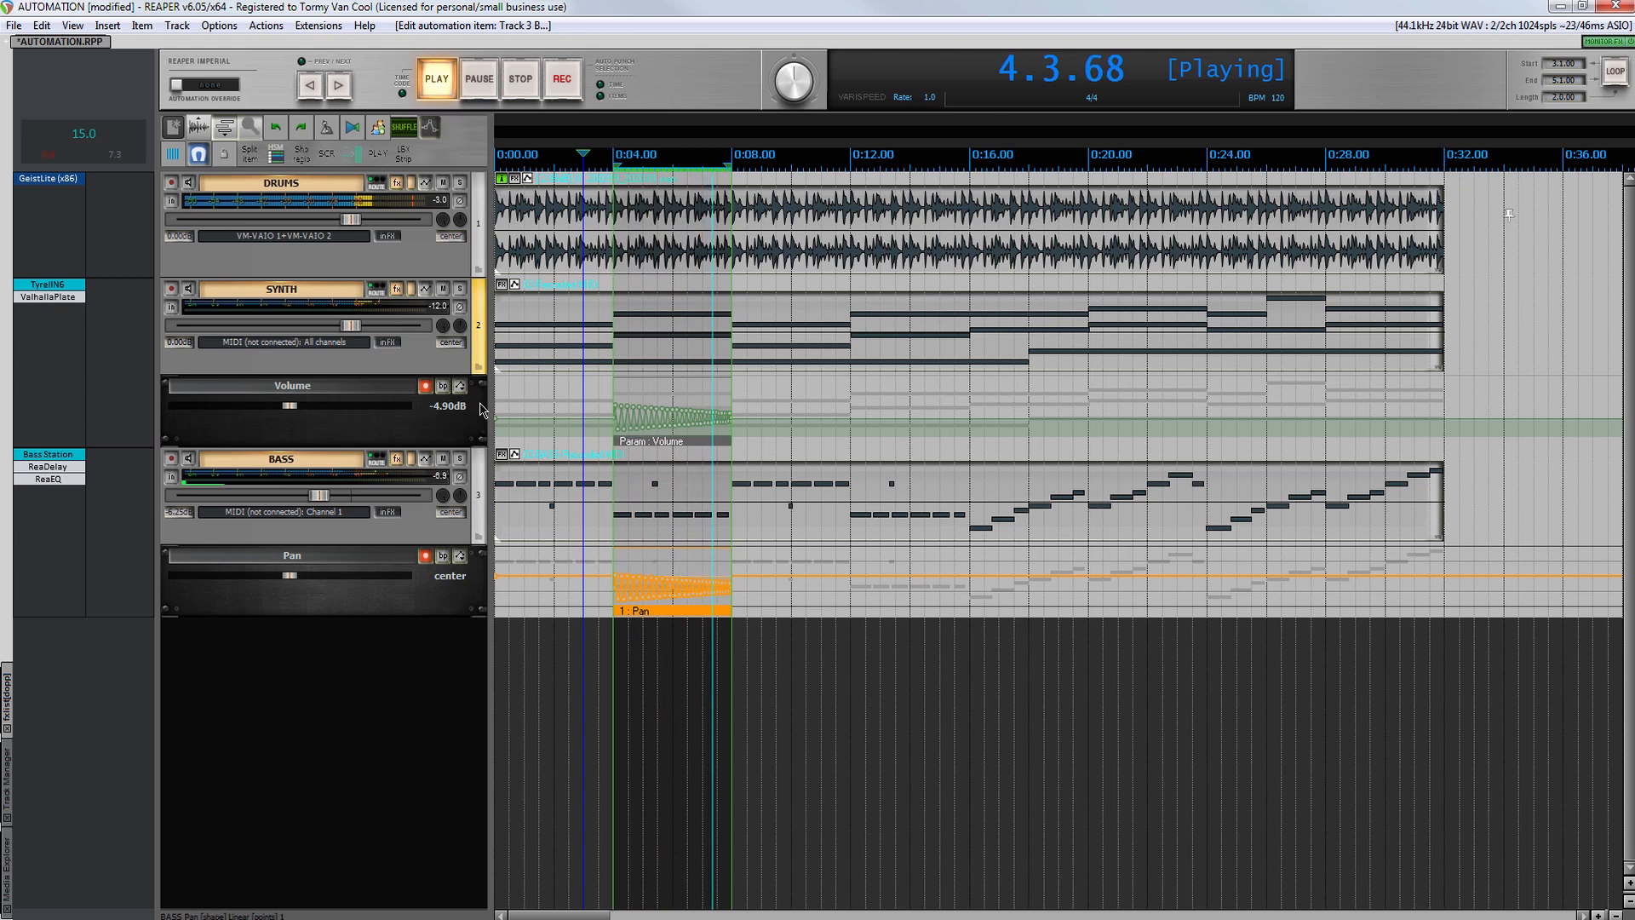
key(space)
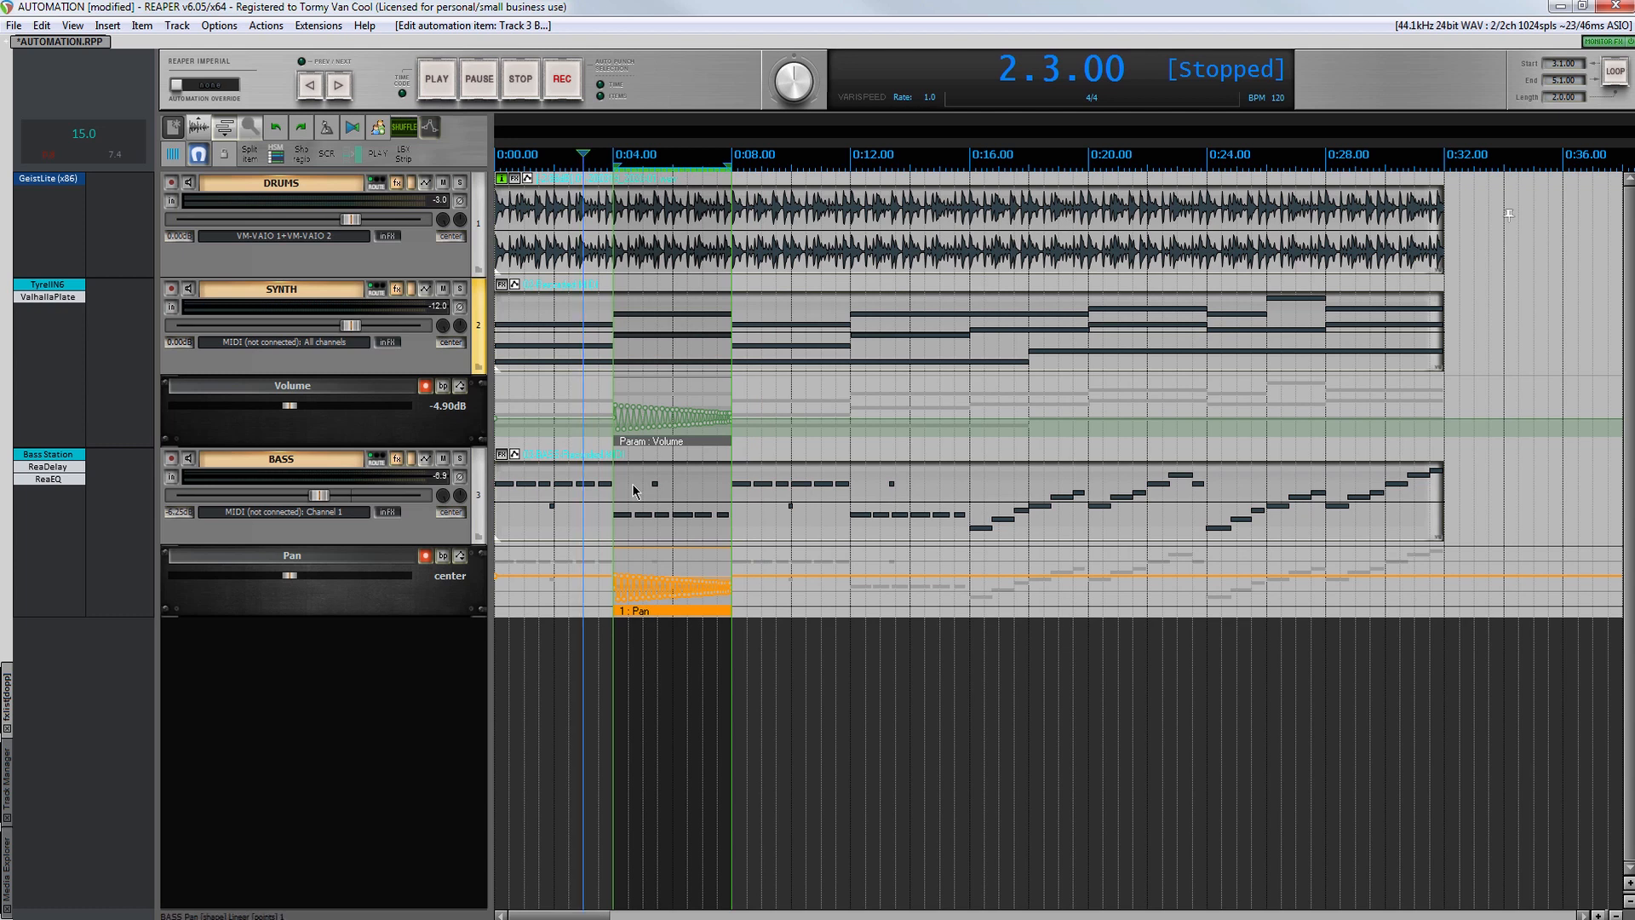
Step: Save the automation item on the SYNTH Volume envelope as a file named Vibrato
right_click(683, 443)
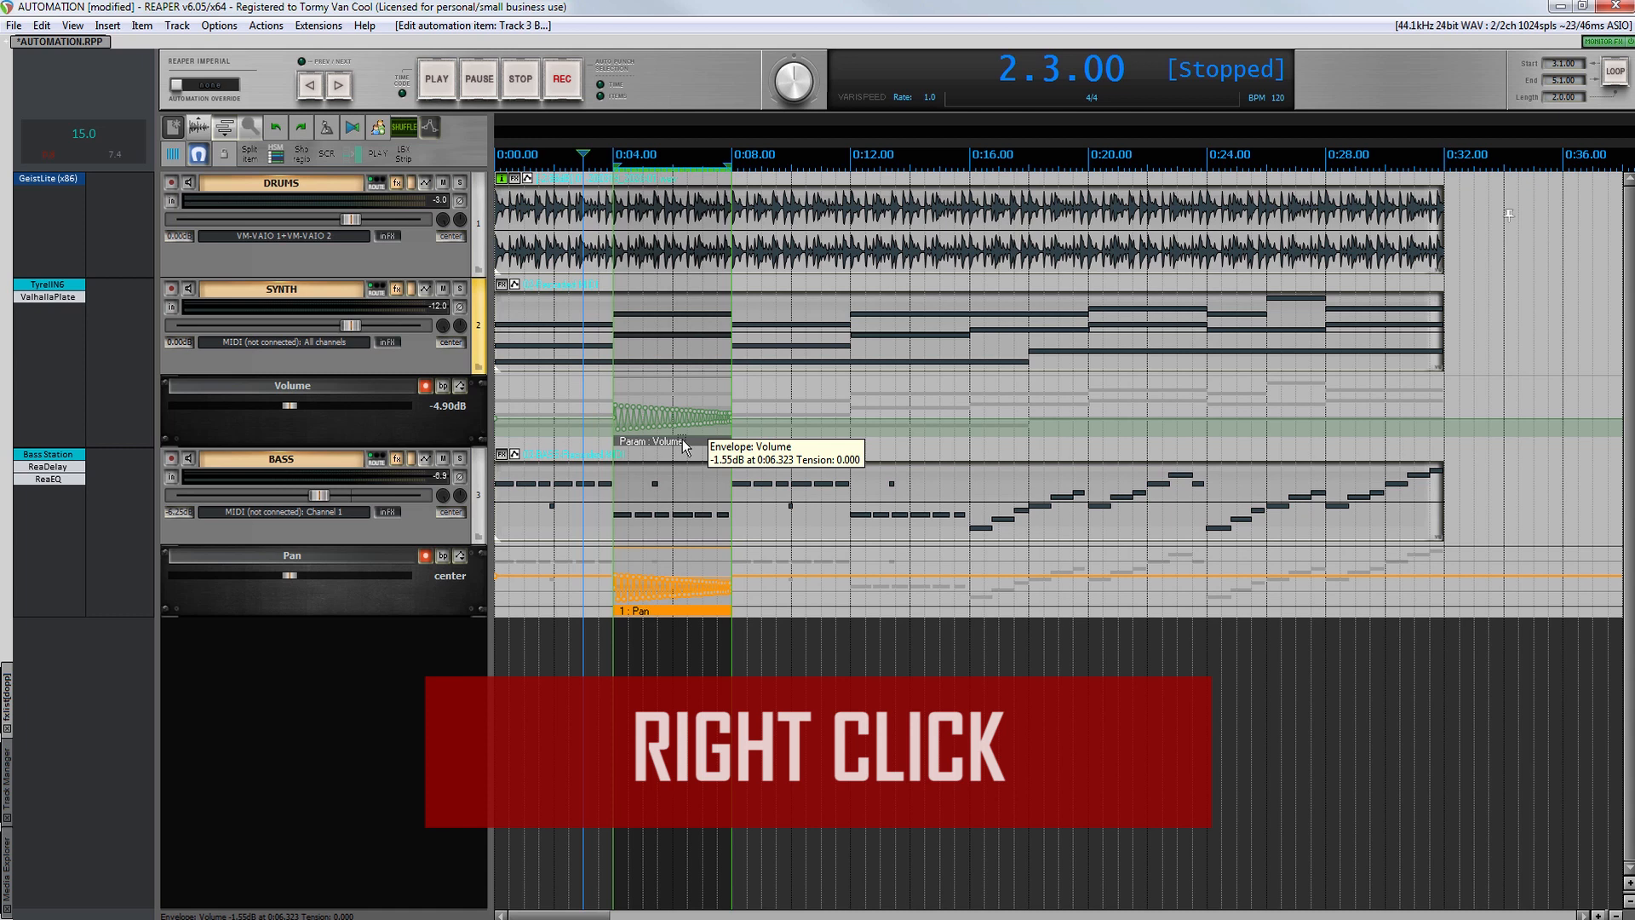
click(731, 563)
text(Vibrato)
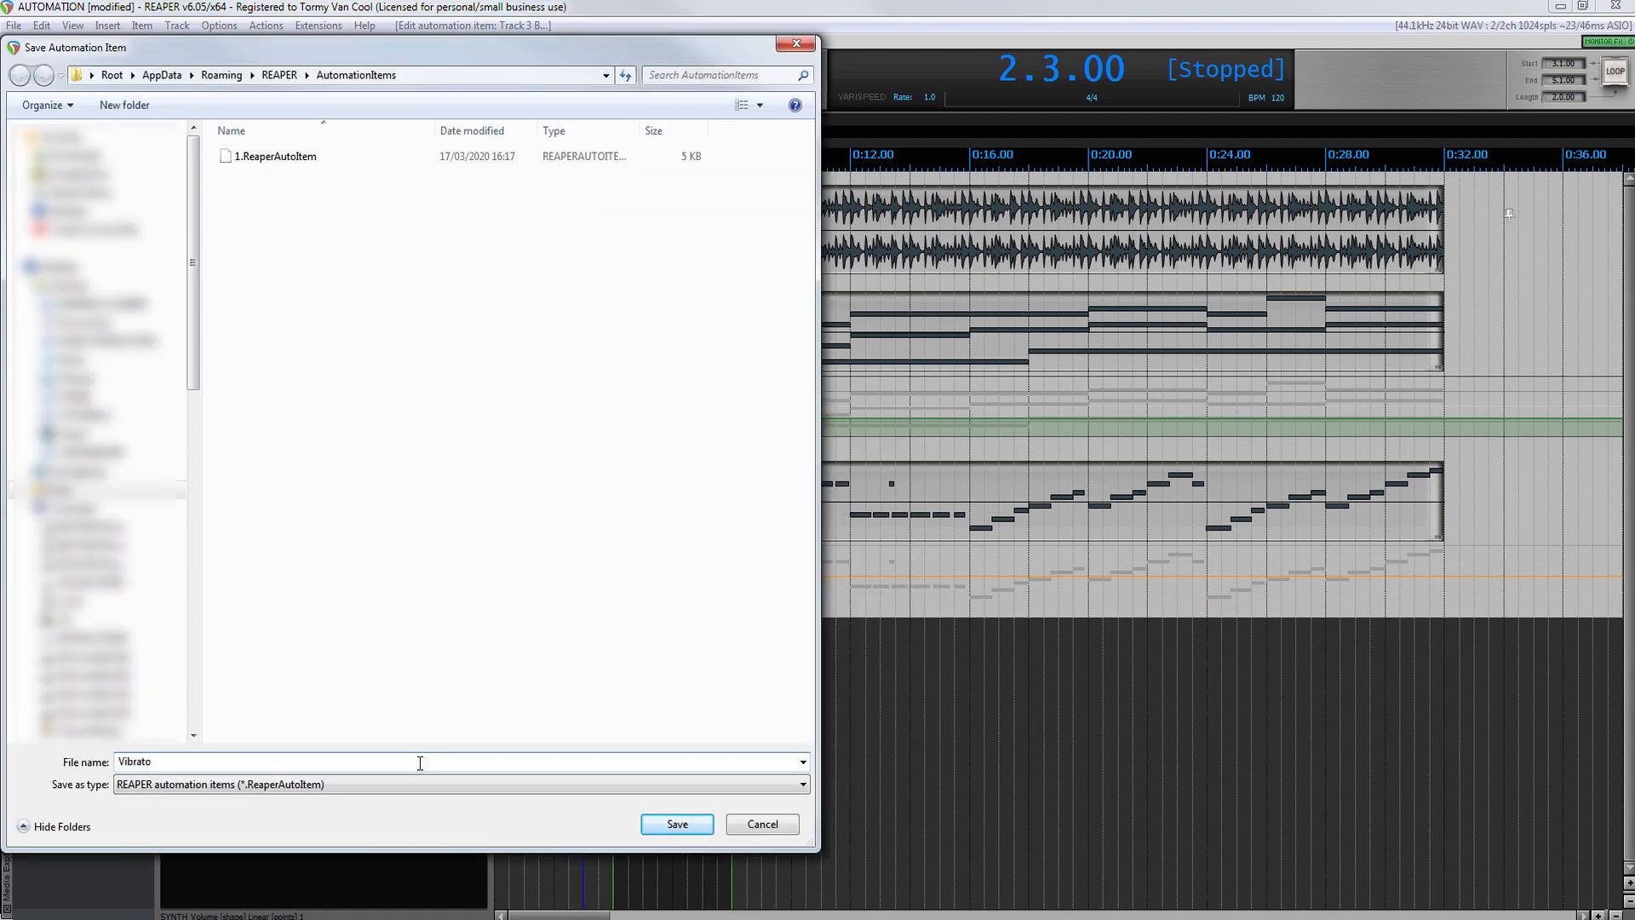
key(Return)
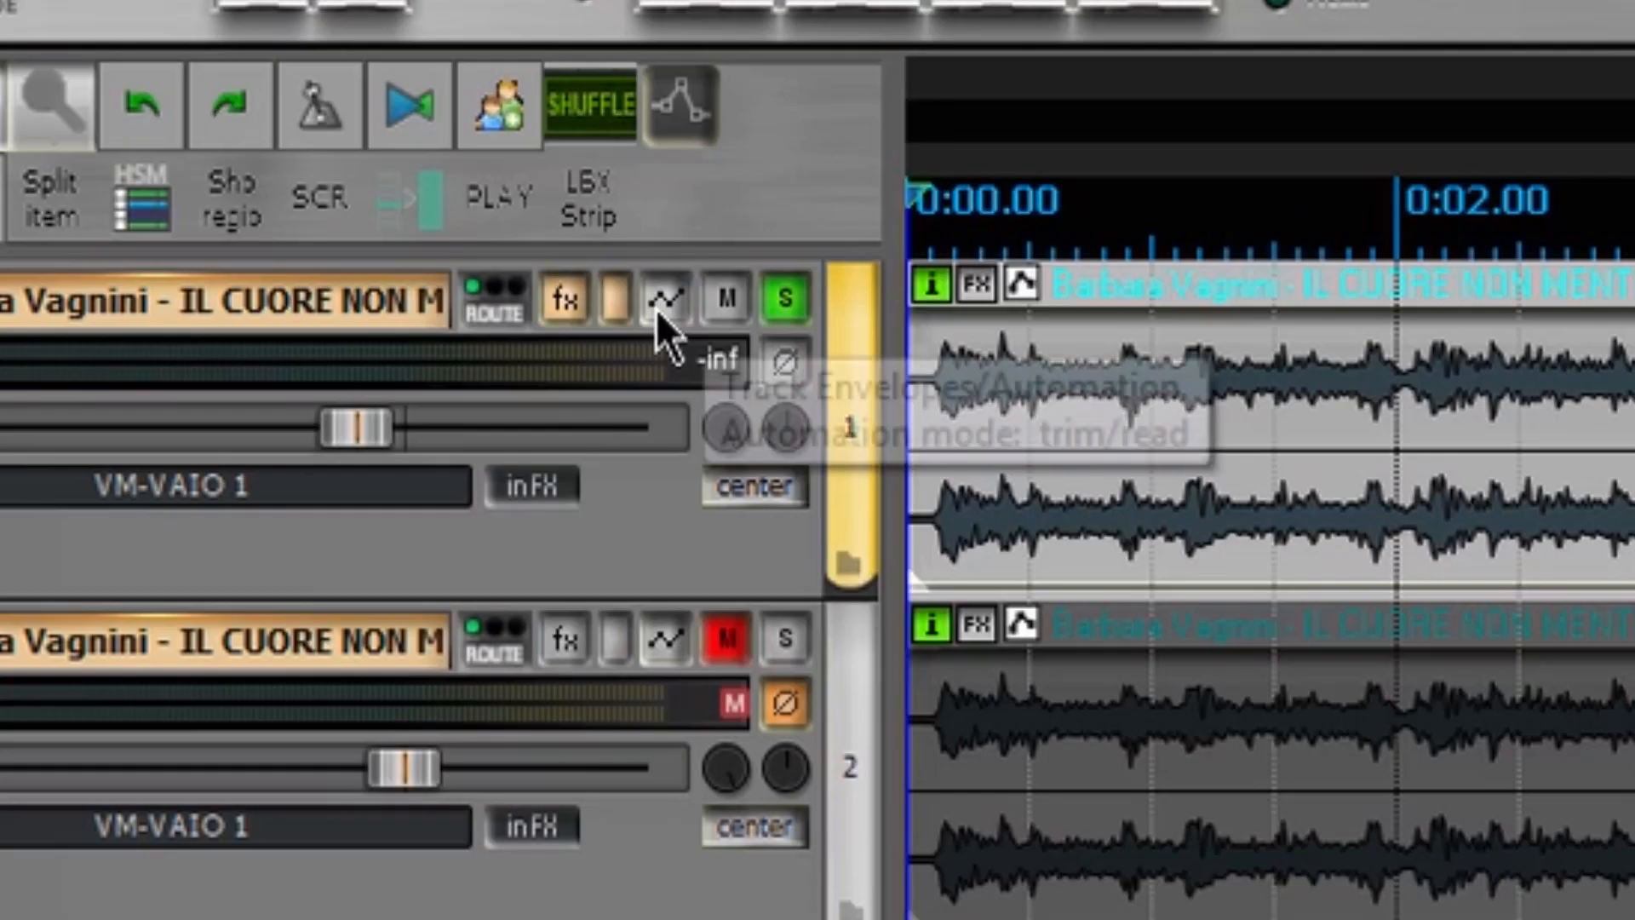
Step: In the 0TEST project, activate the Volume envelope of track 1 and insert a new automation item over the time selection
click(421, 182)
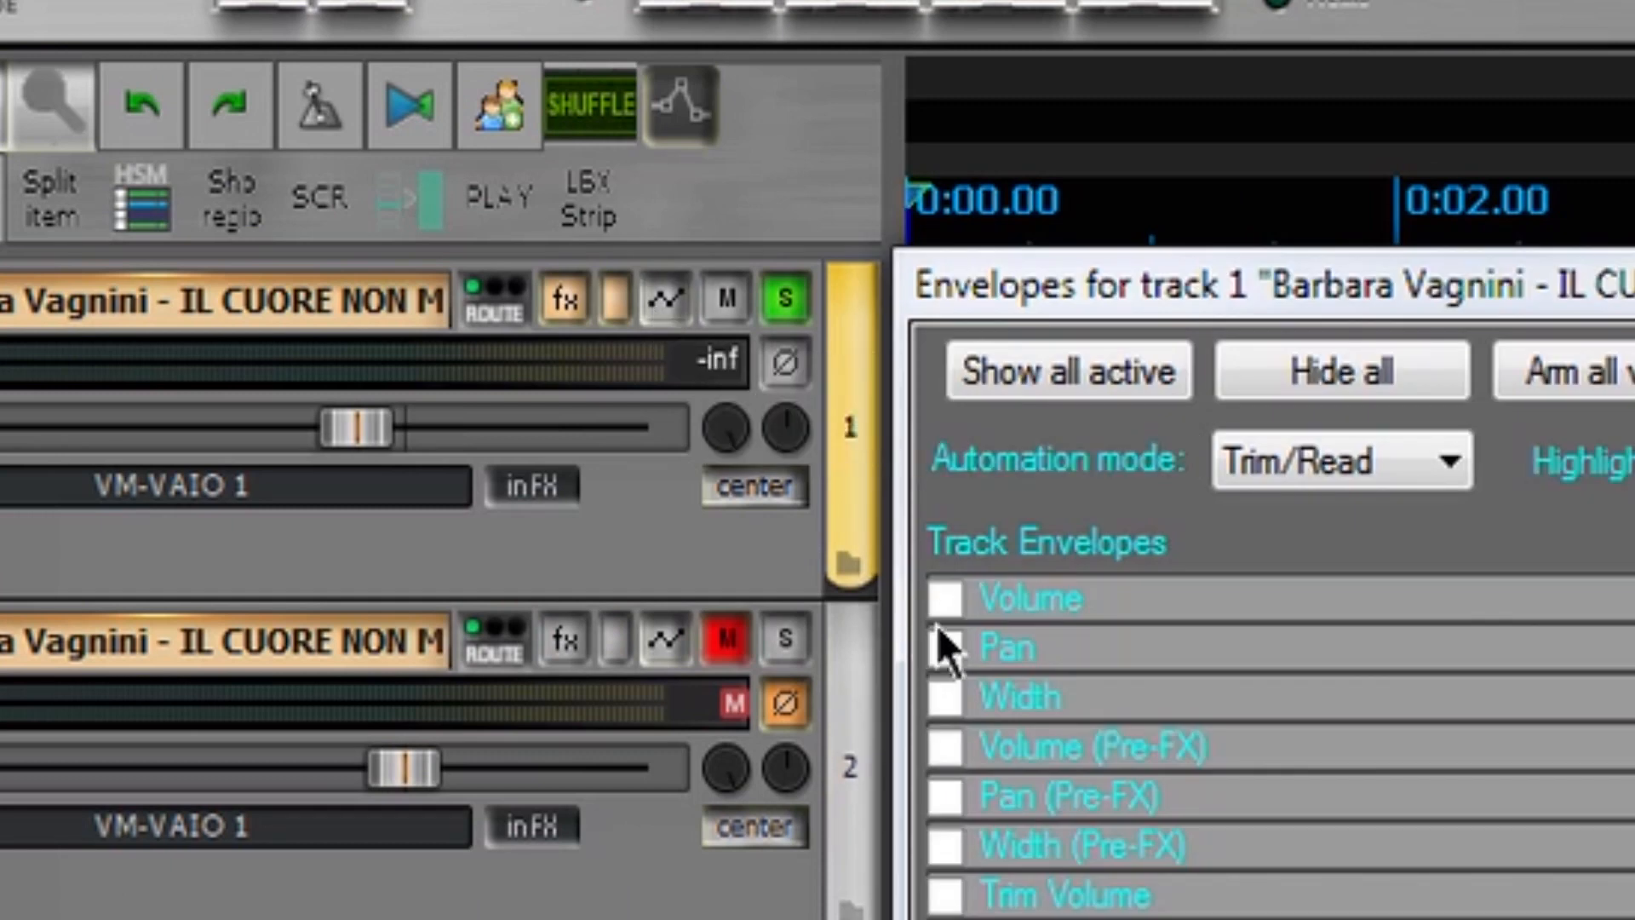
click(954, 603)
click(813, 178)
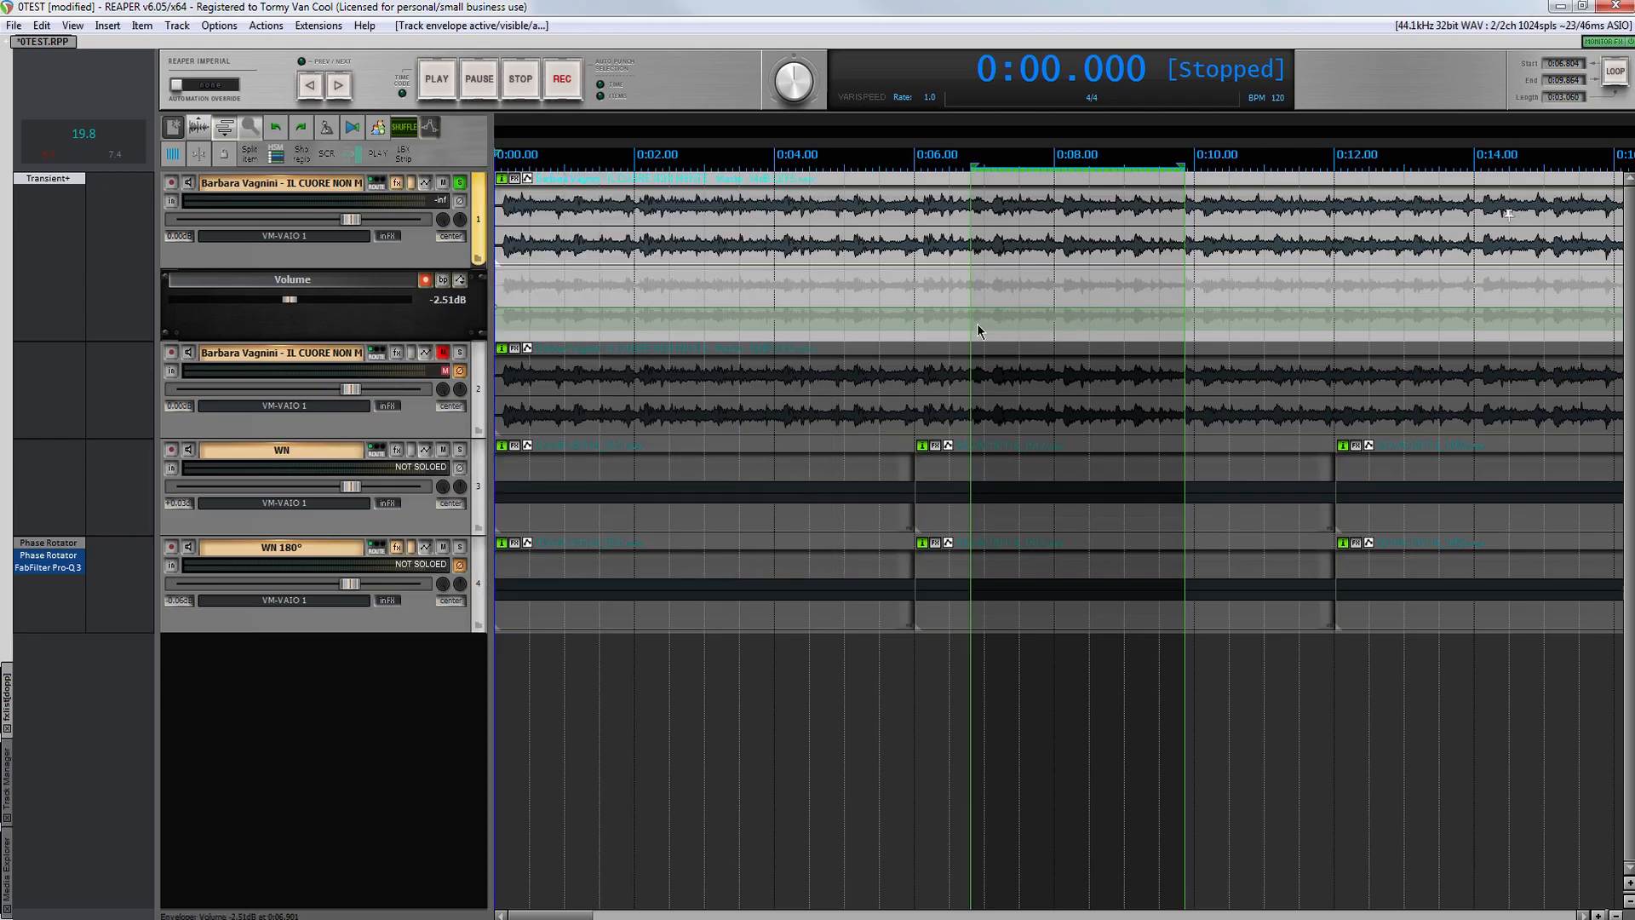
right_click(978, 315)
mouse_move(992, 615)
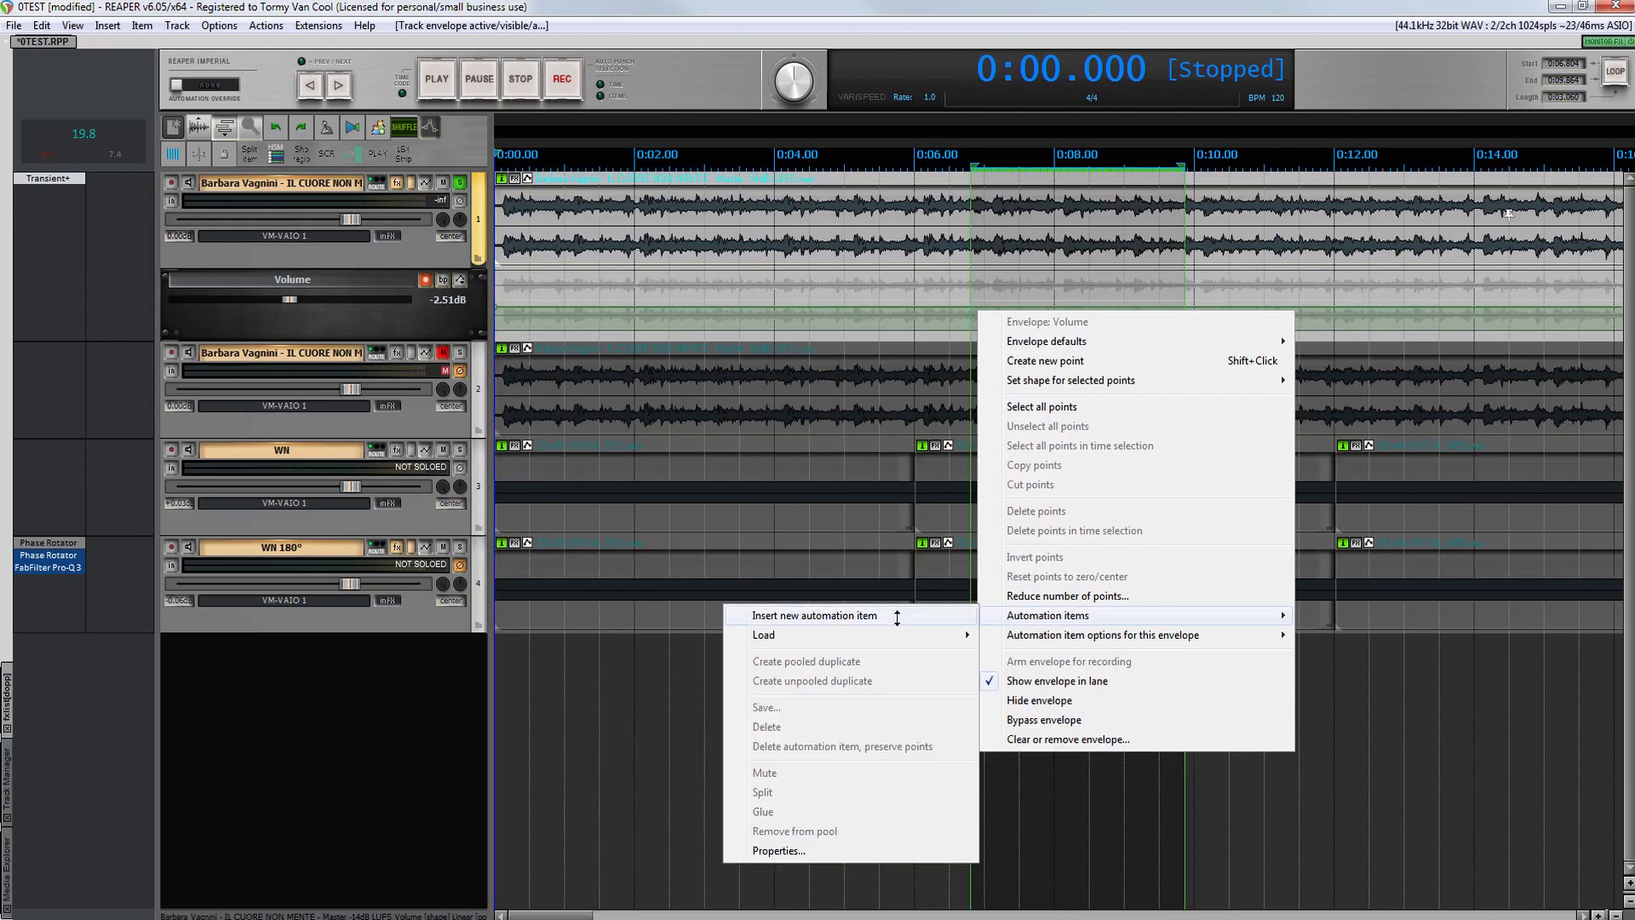
click(897, 616)
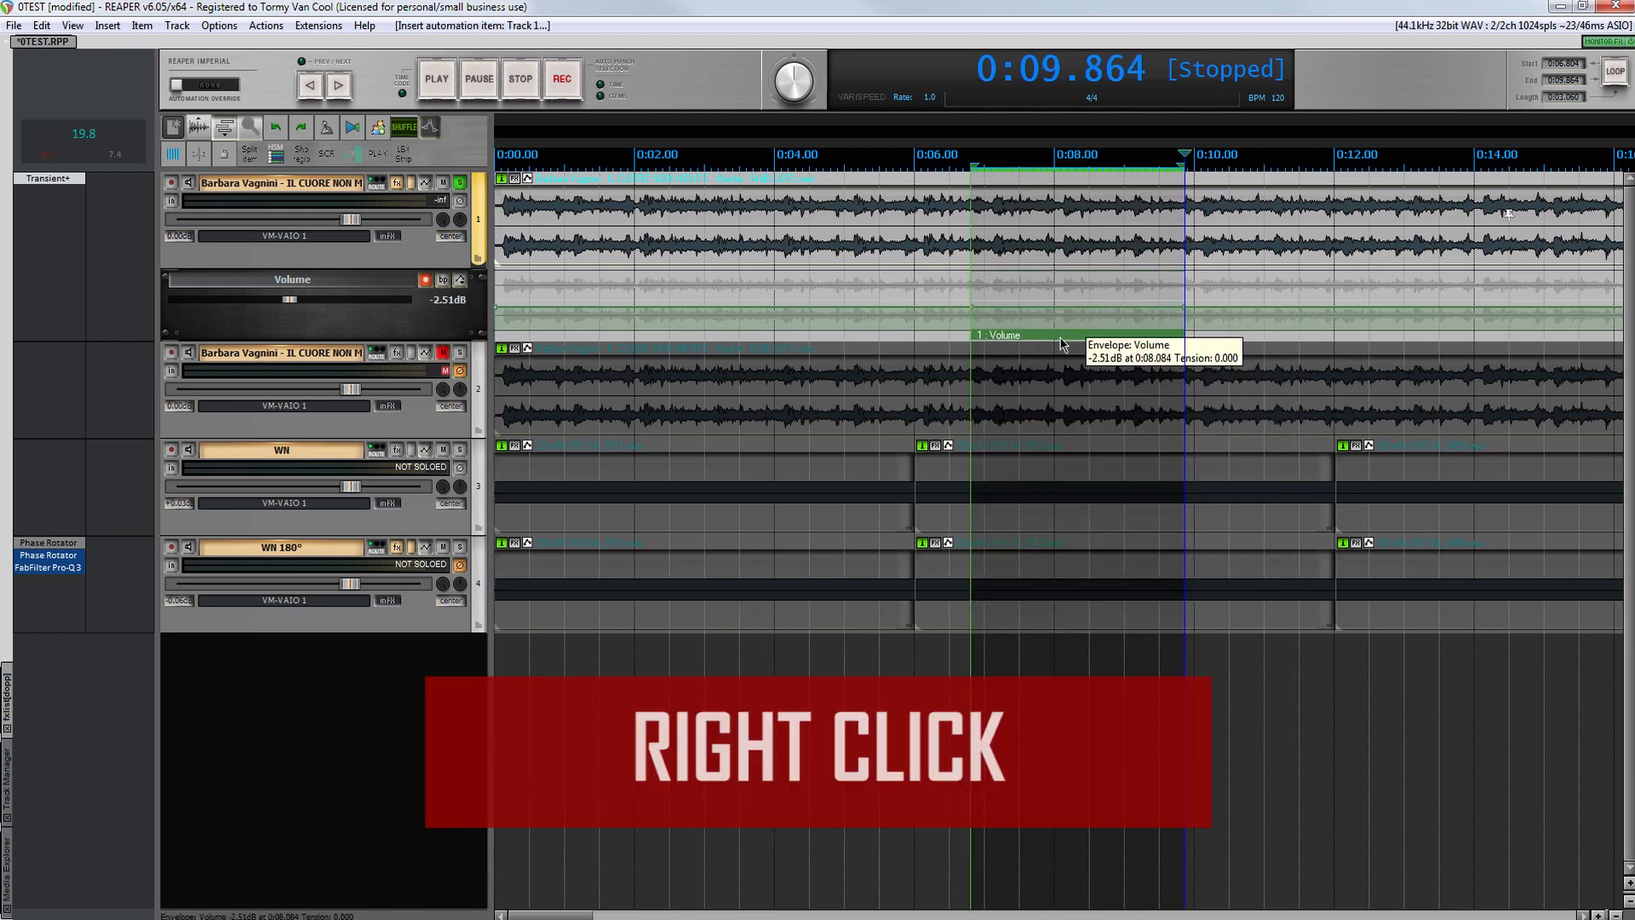
Step: Load the saved Vibrato shape into the new automation item on track 1's Volume envelope, and play that section
right_click(1060, 337)
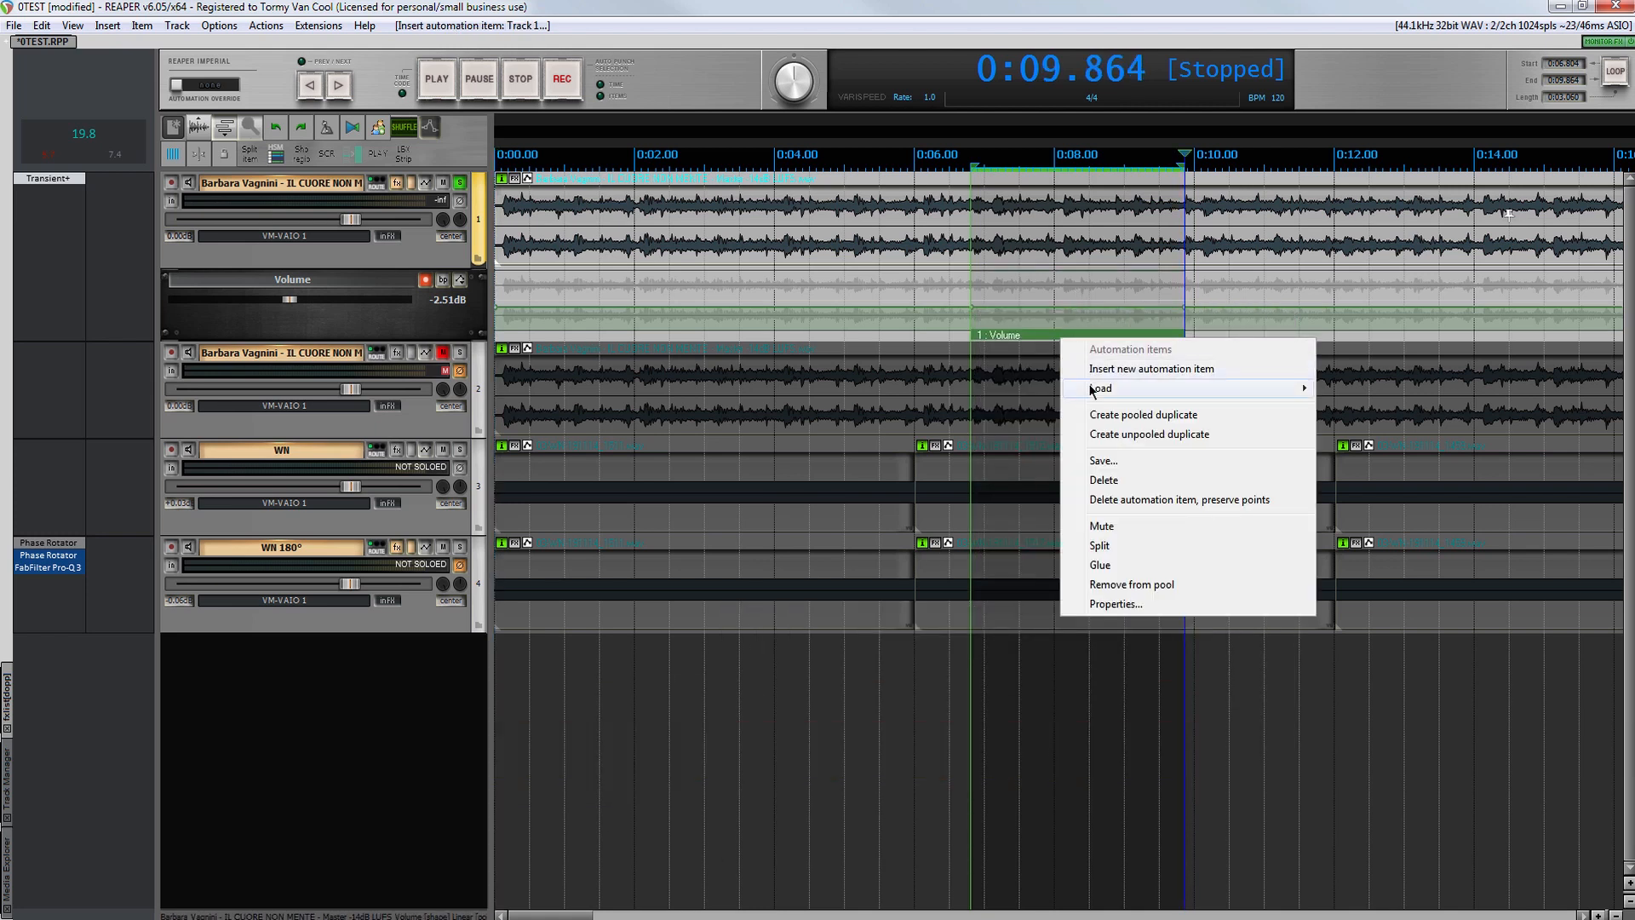
mouse_move(1092, 390)
click(928, 453)
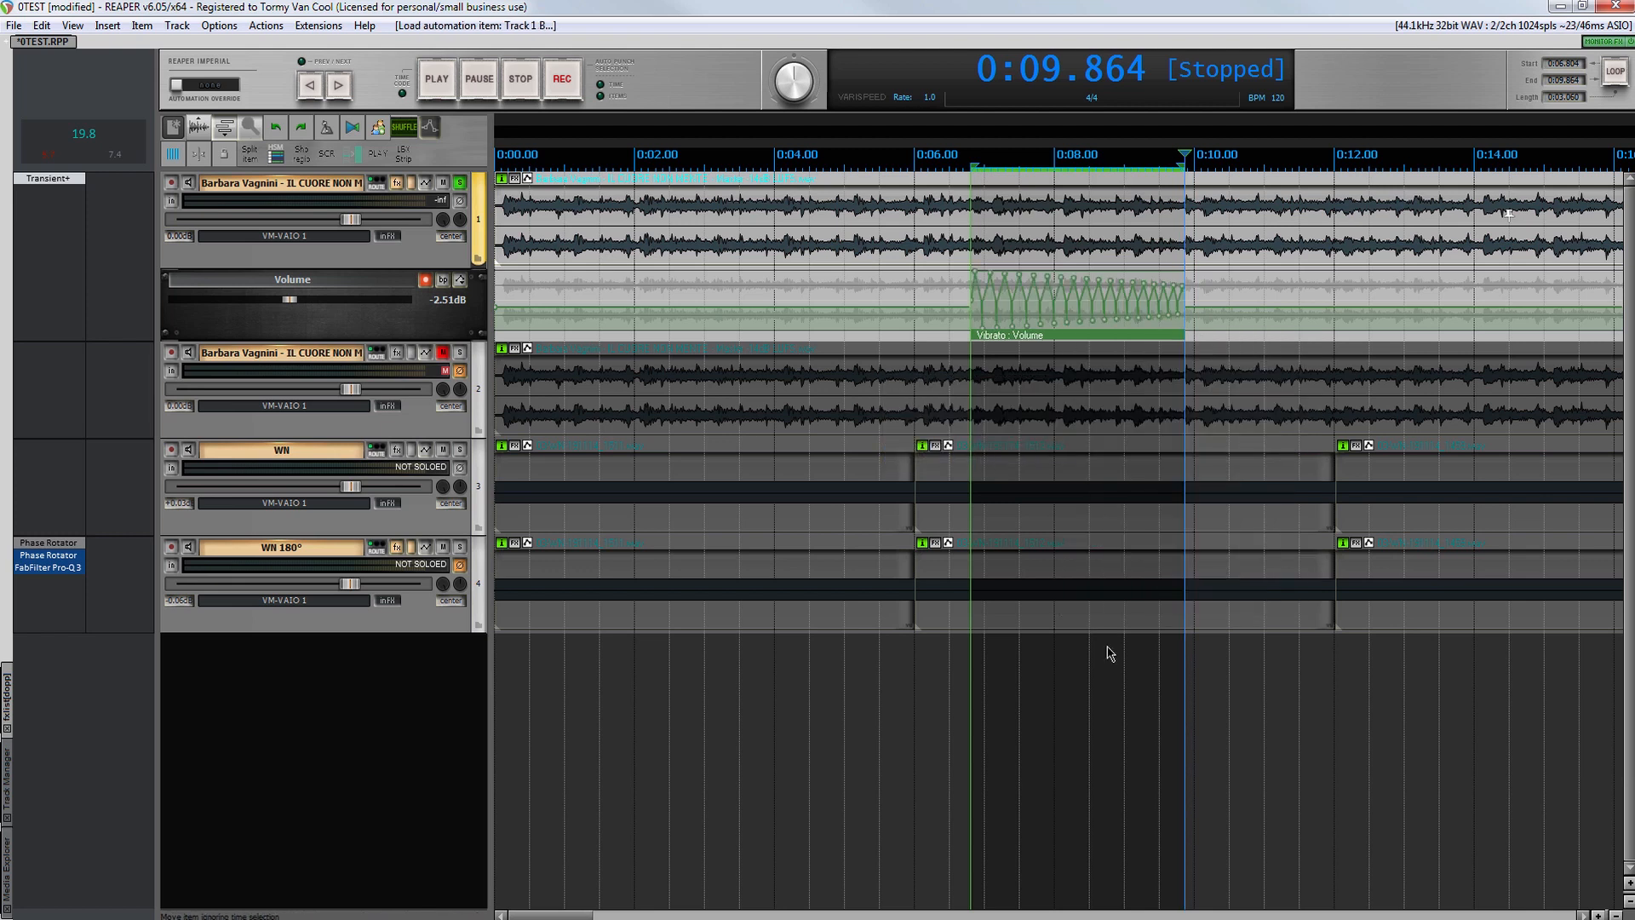
key(space)
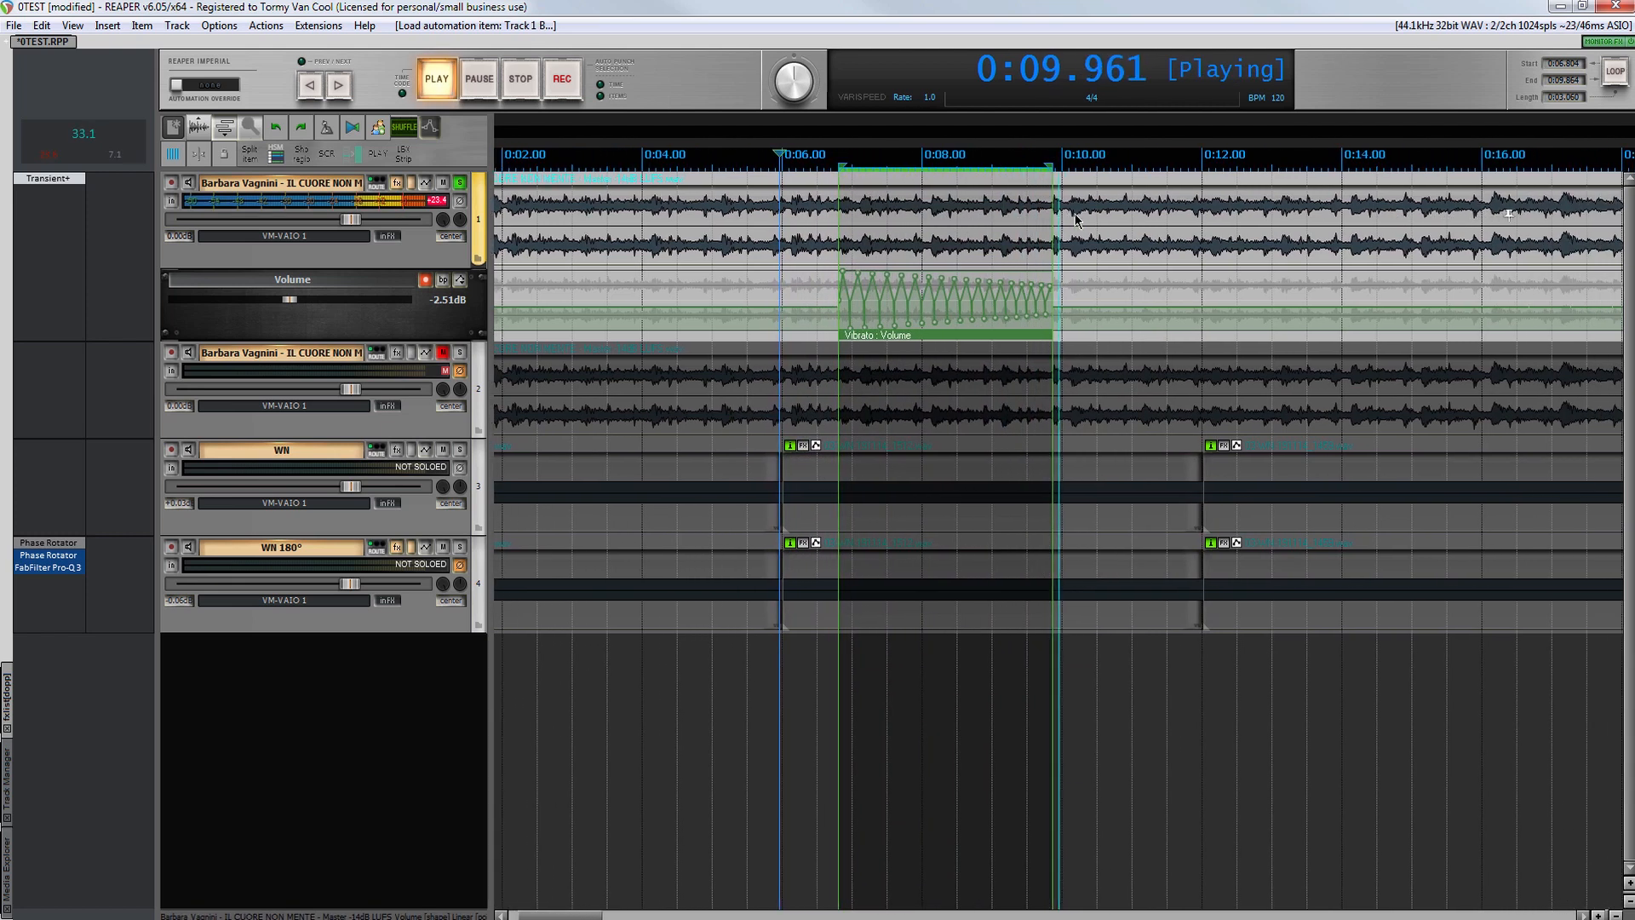
key(space)
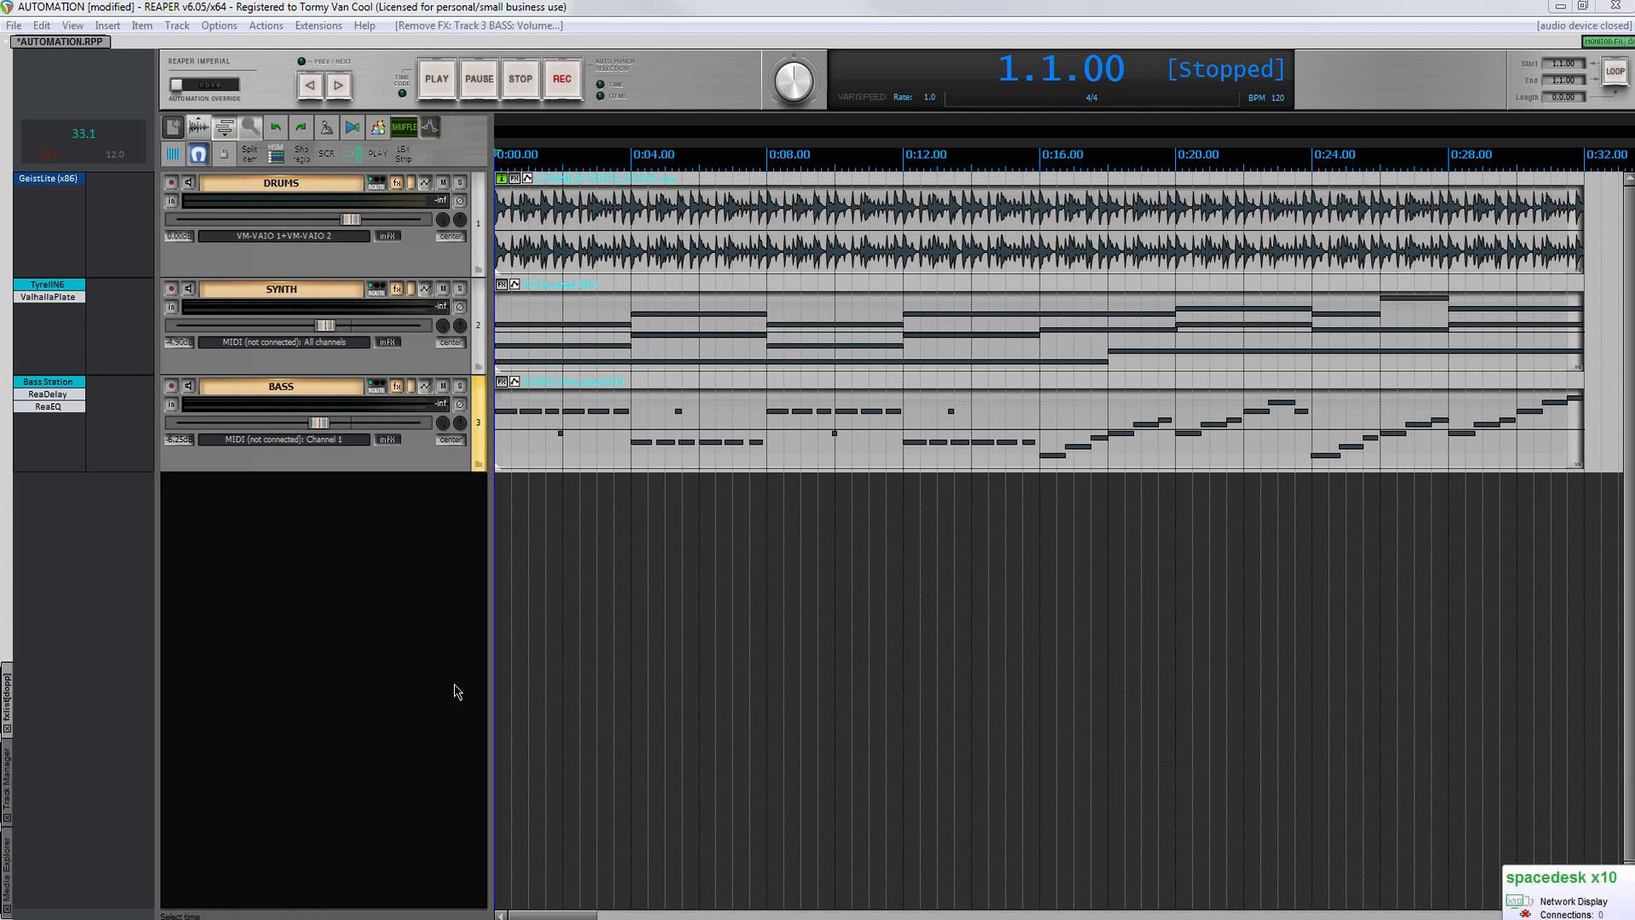
Step: In the AUTOMATION project, add the JS: Volume Adjustment effect to the BASS track and place its window below the tracks
double_click(50, 418)
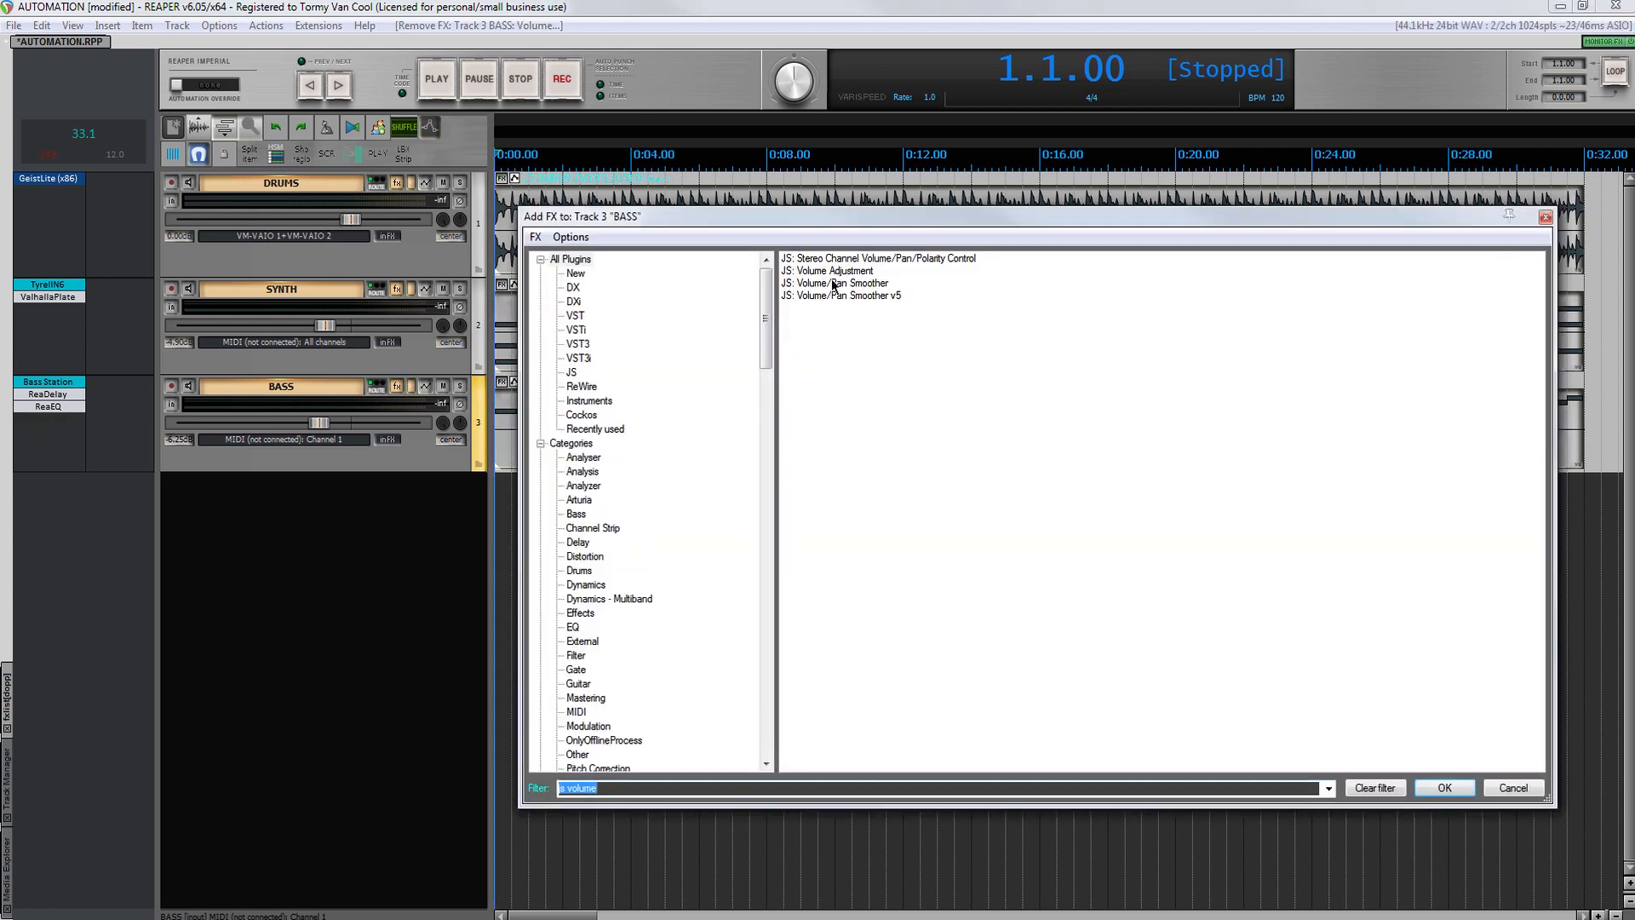
double_click(839, 271)
drag(505, 57, 958, 611)
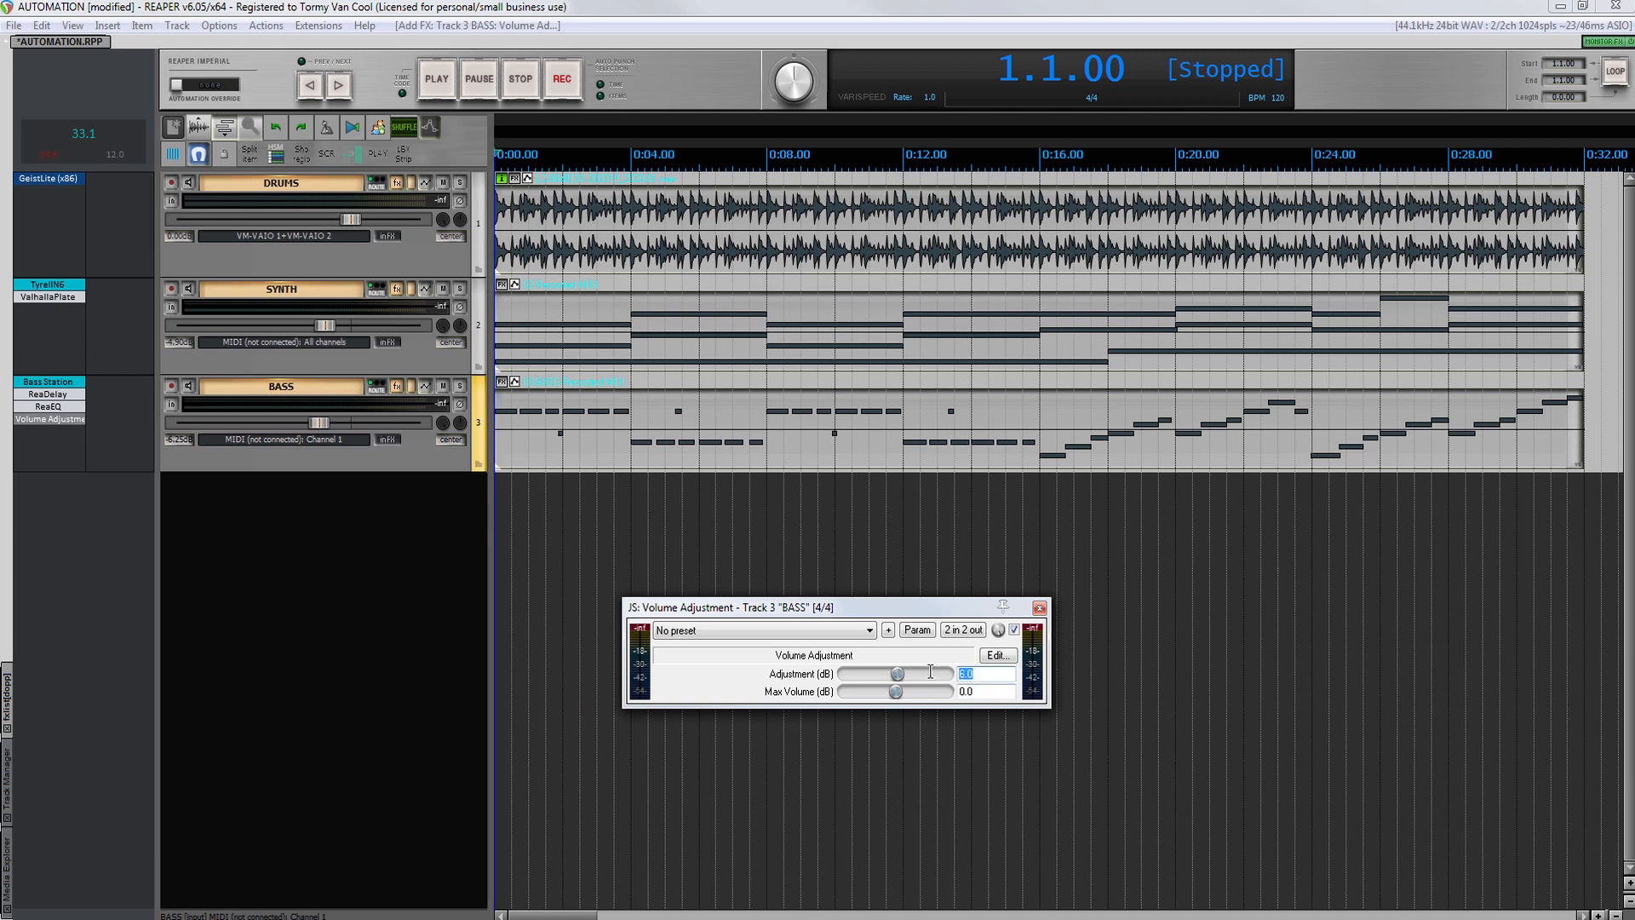
Step: Open parameter modulation for the effect's Adjustment (dB) parameter and place its window beside the Volume Adjustment window
click(919, 630)
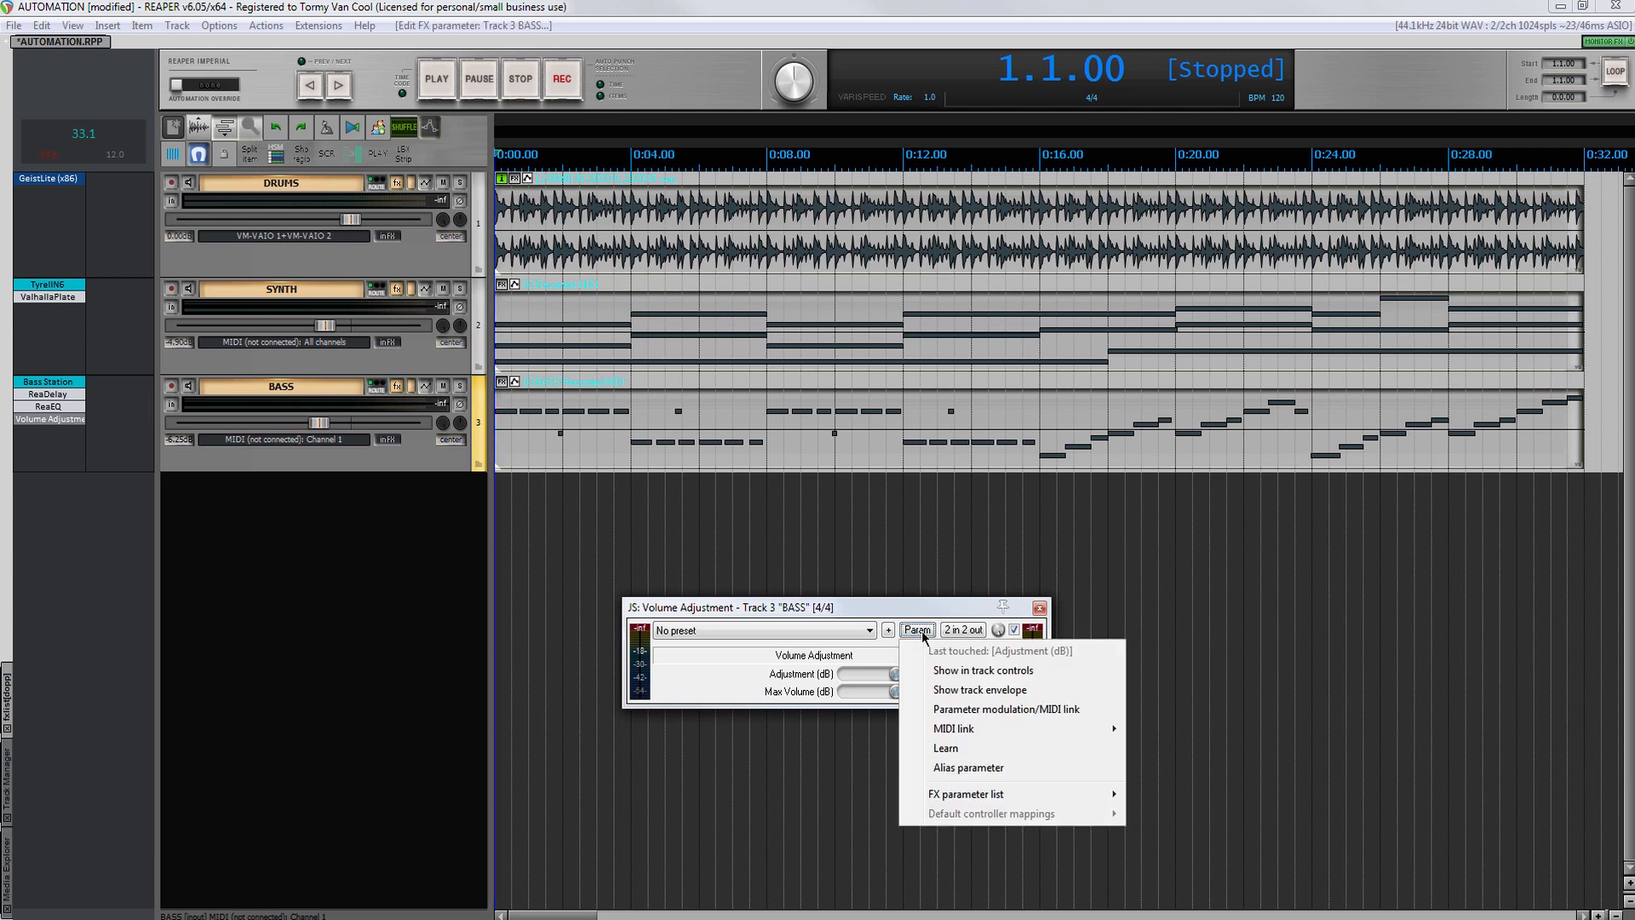
mouse_move(952, 800)
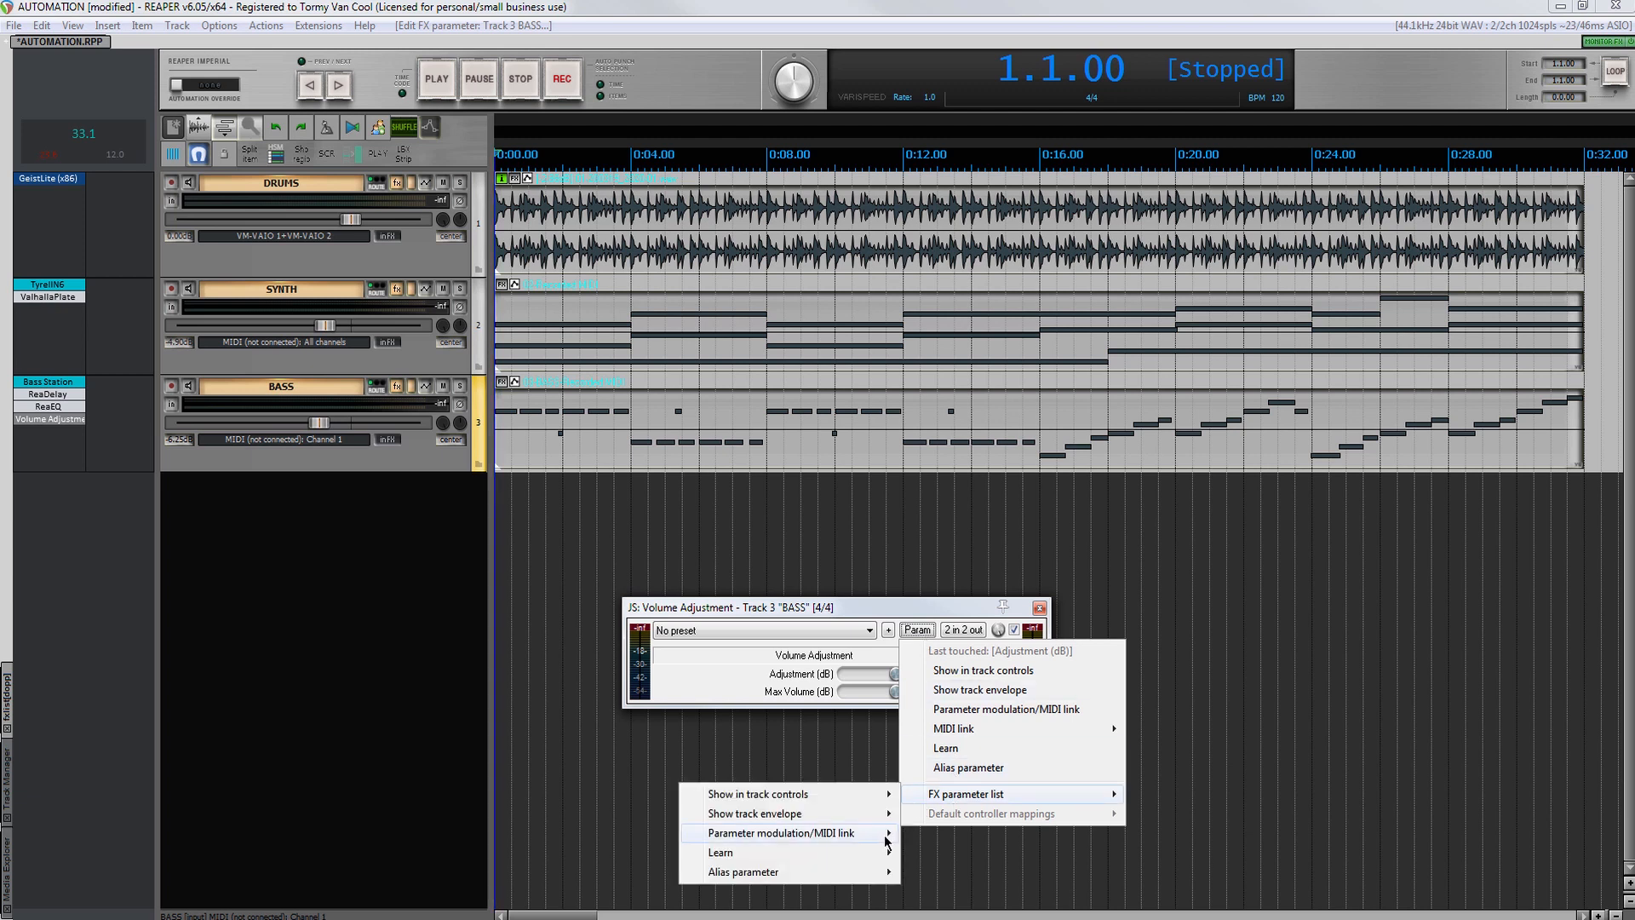
mouse_move(886, 840)
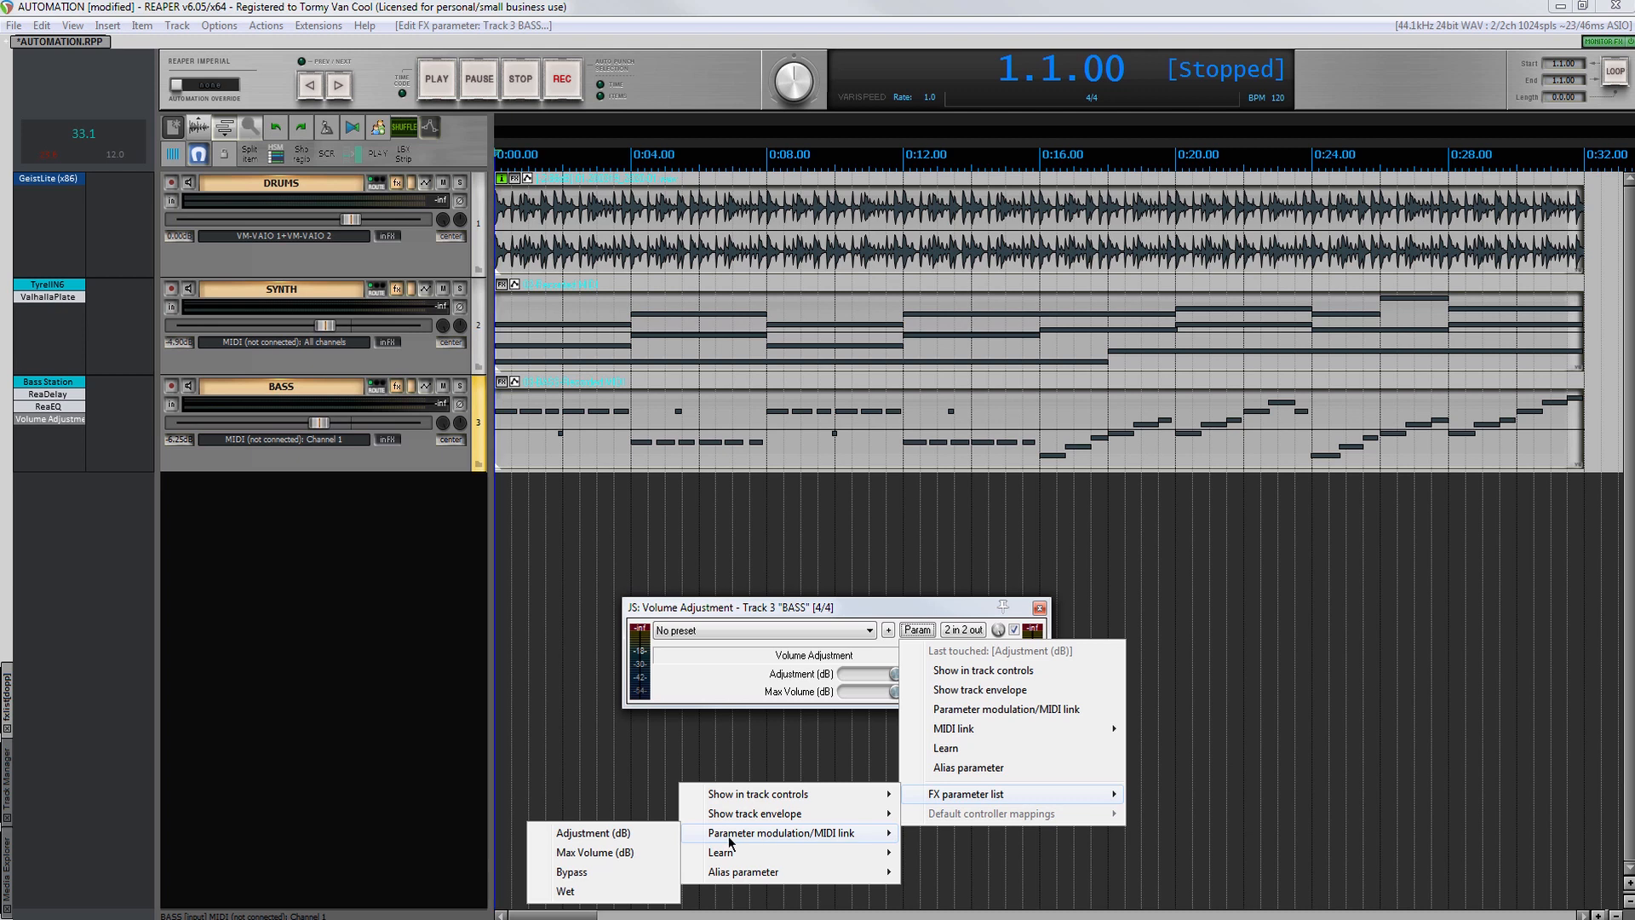
click(666, 842)
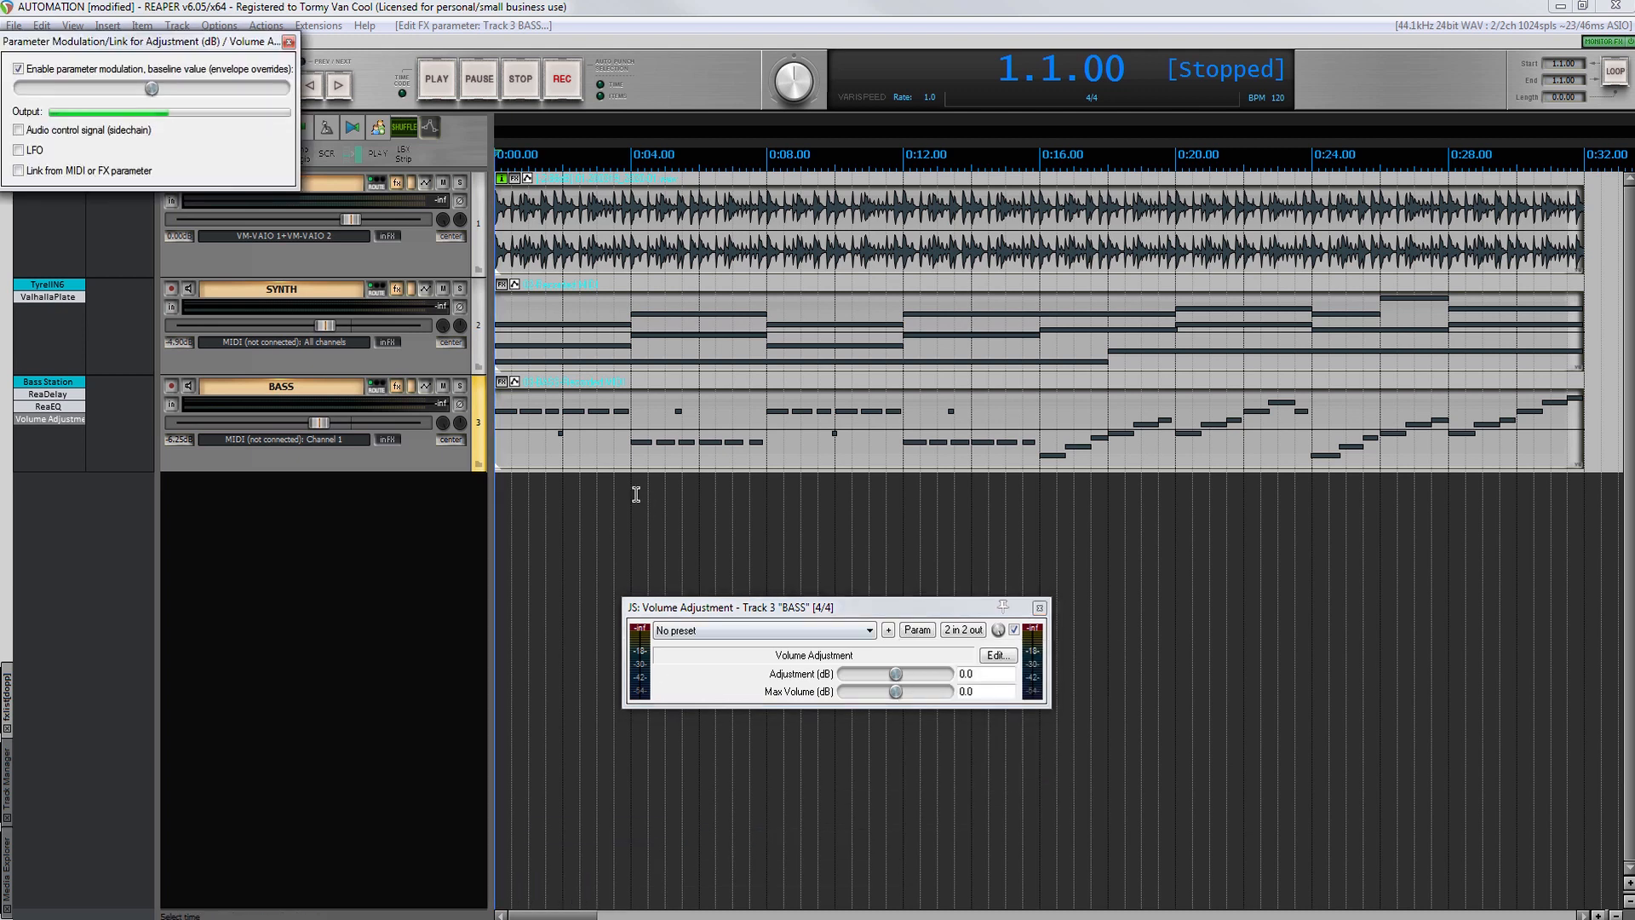
drag(155, 44, 572, 639)
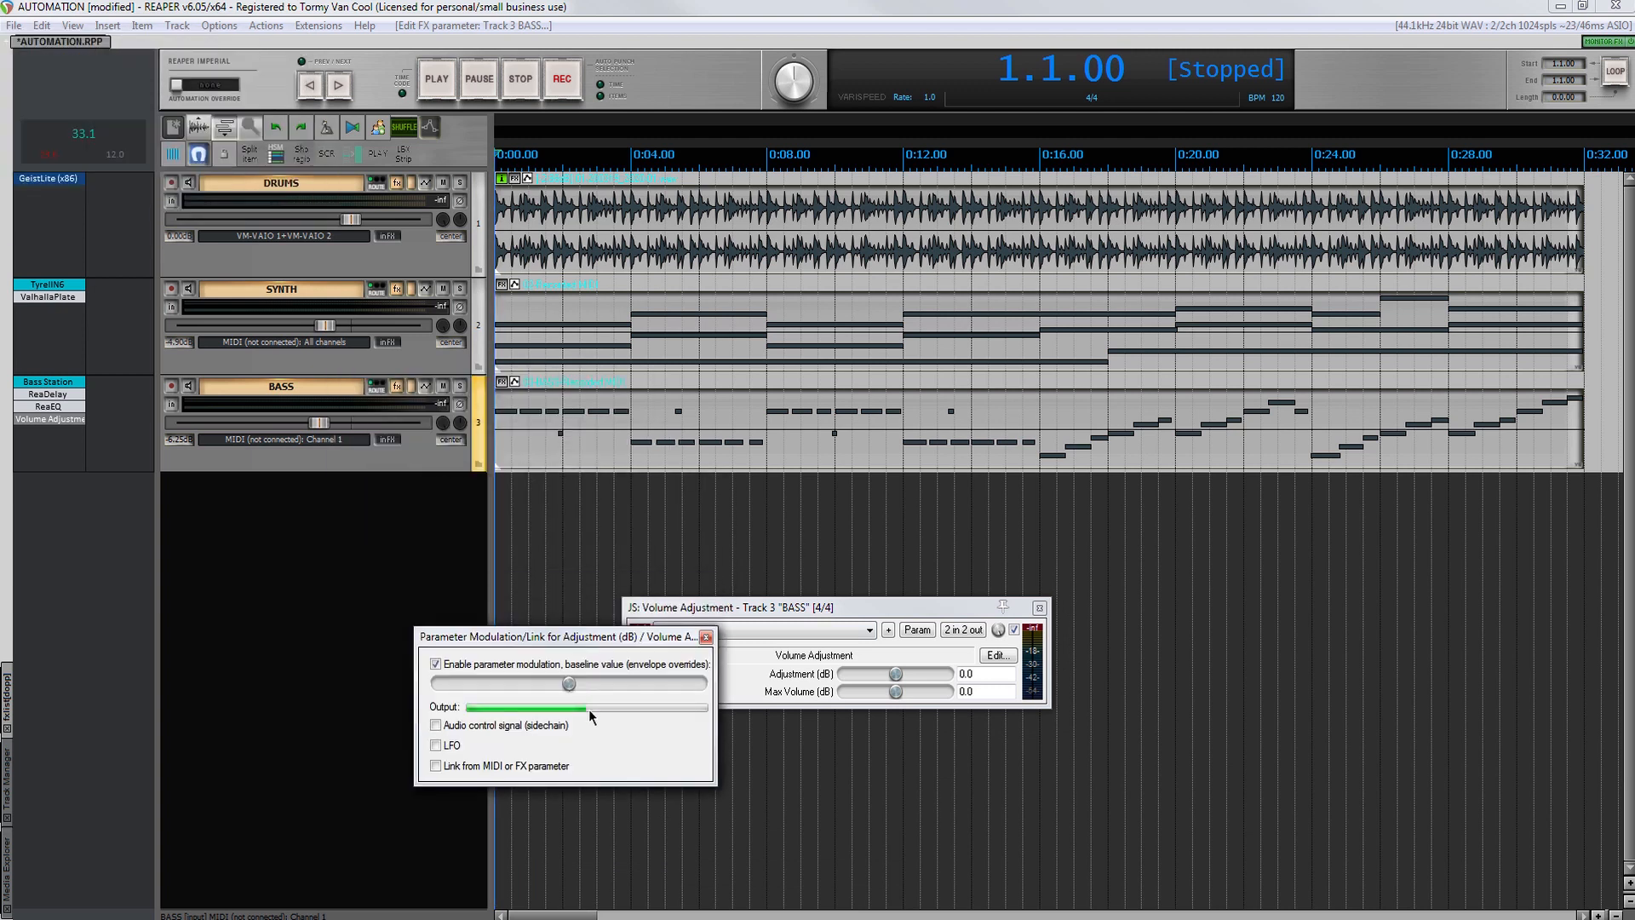
Step: Enable the LFO for Adjustment (dB) with a triangle shape, 8.4% strength and Centered direction
click(436, 747)
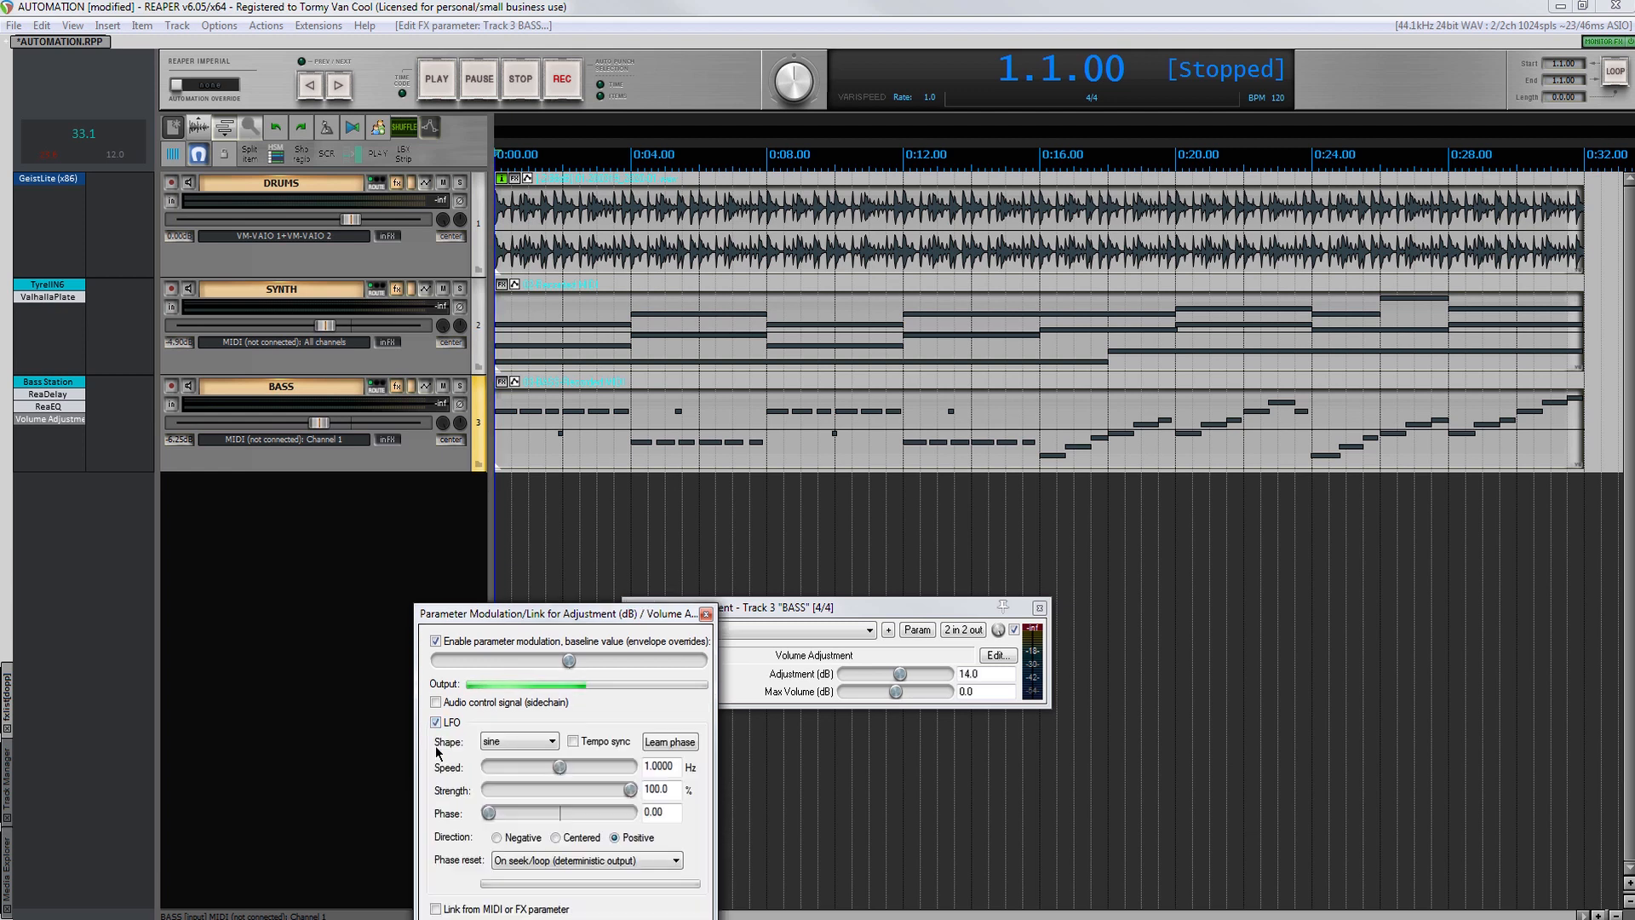
drag(546, 636, 538, 516)
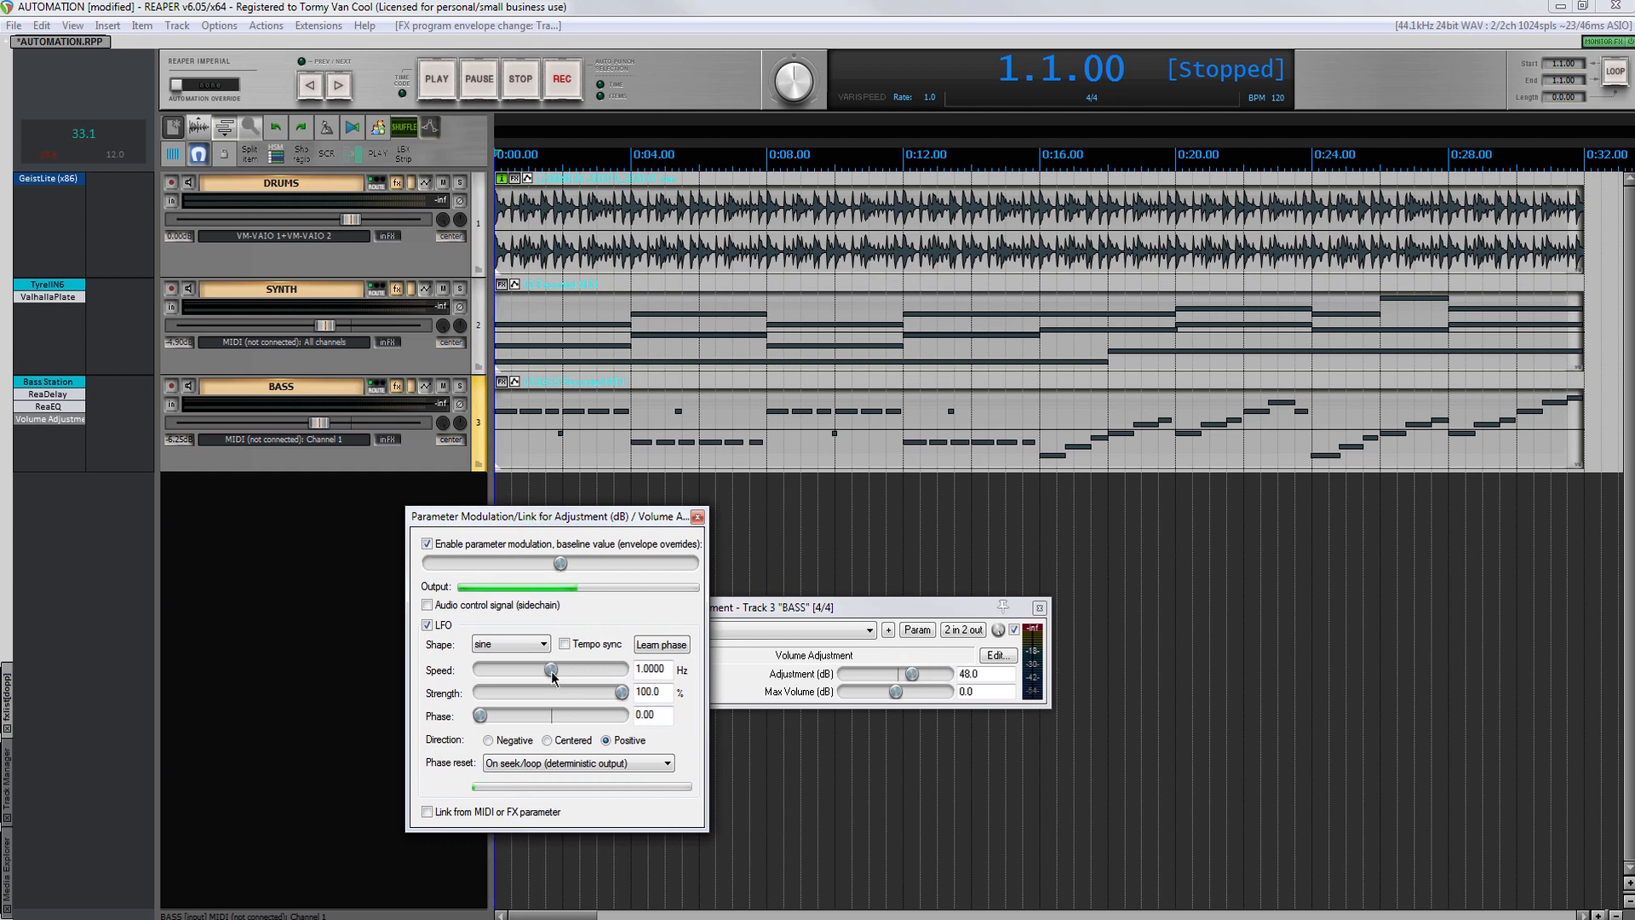
click(511, 644)
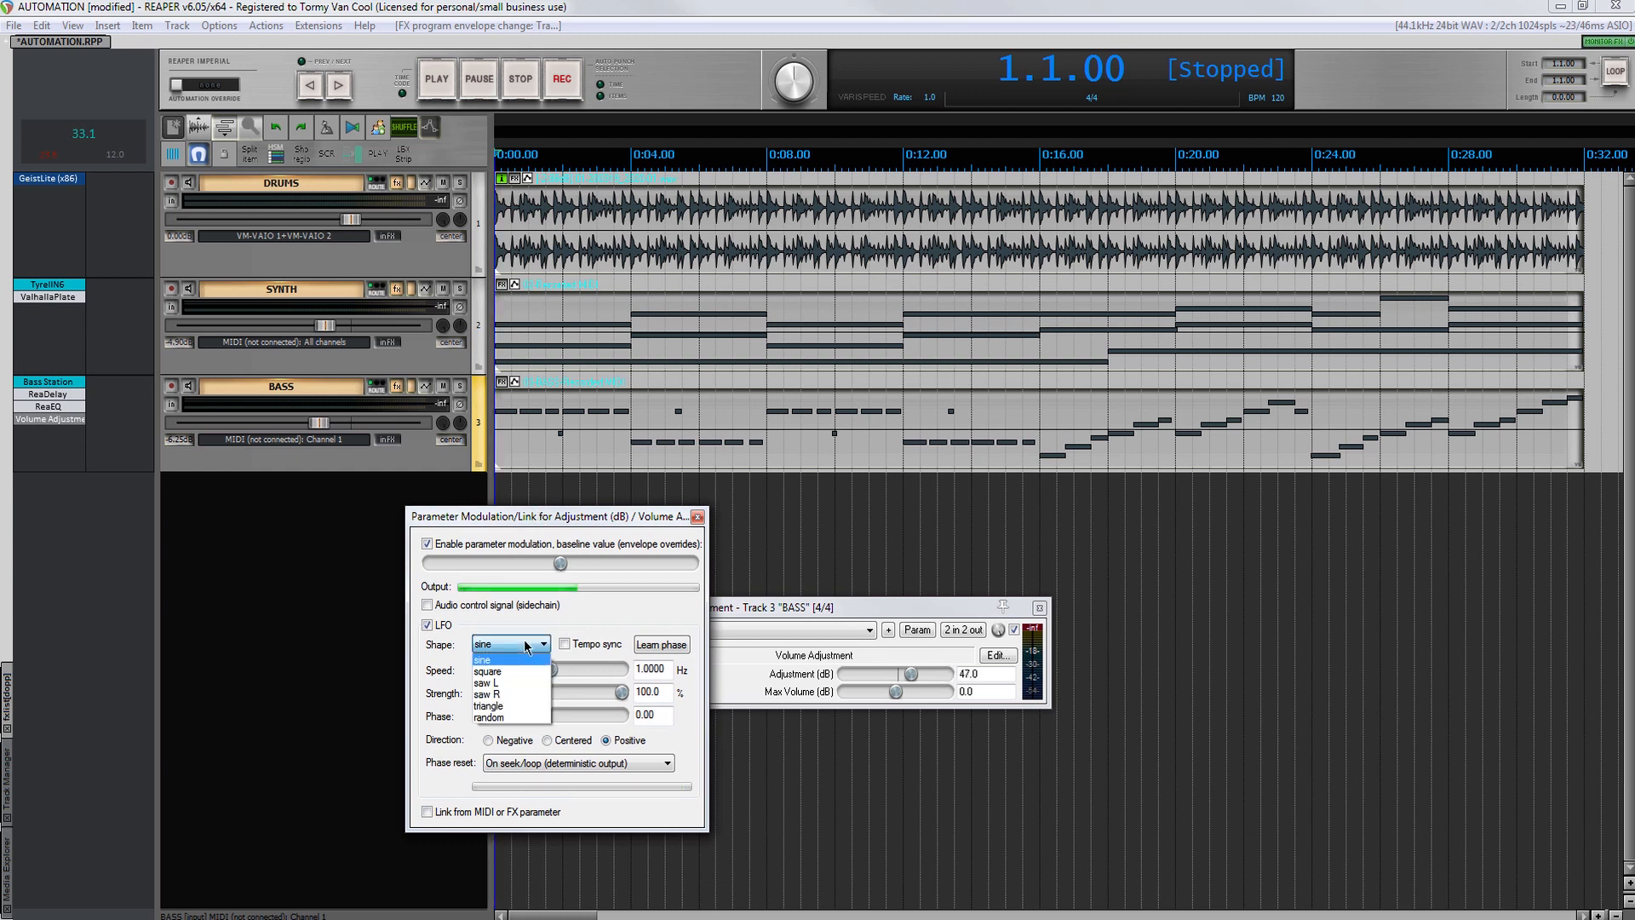
click(513, 706)
drag(621, 692, 544, 694)
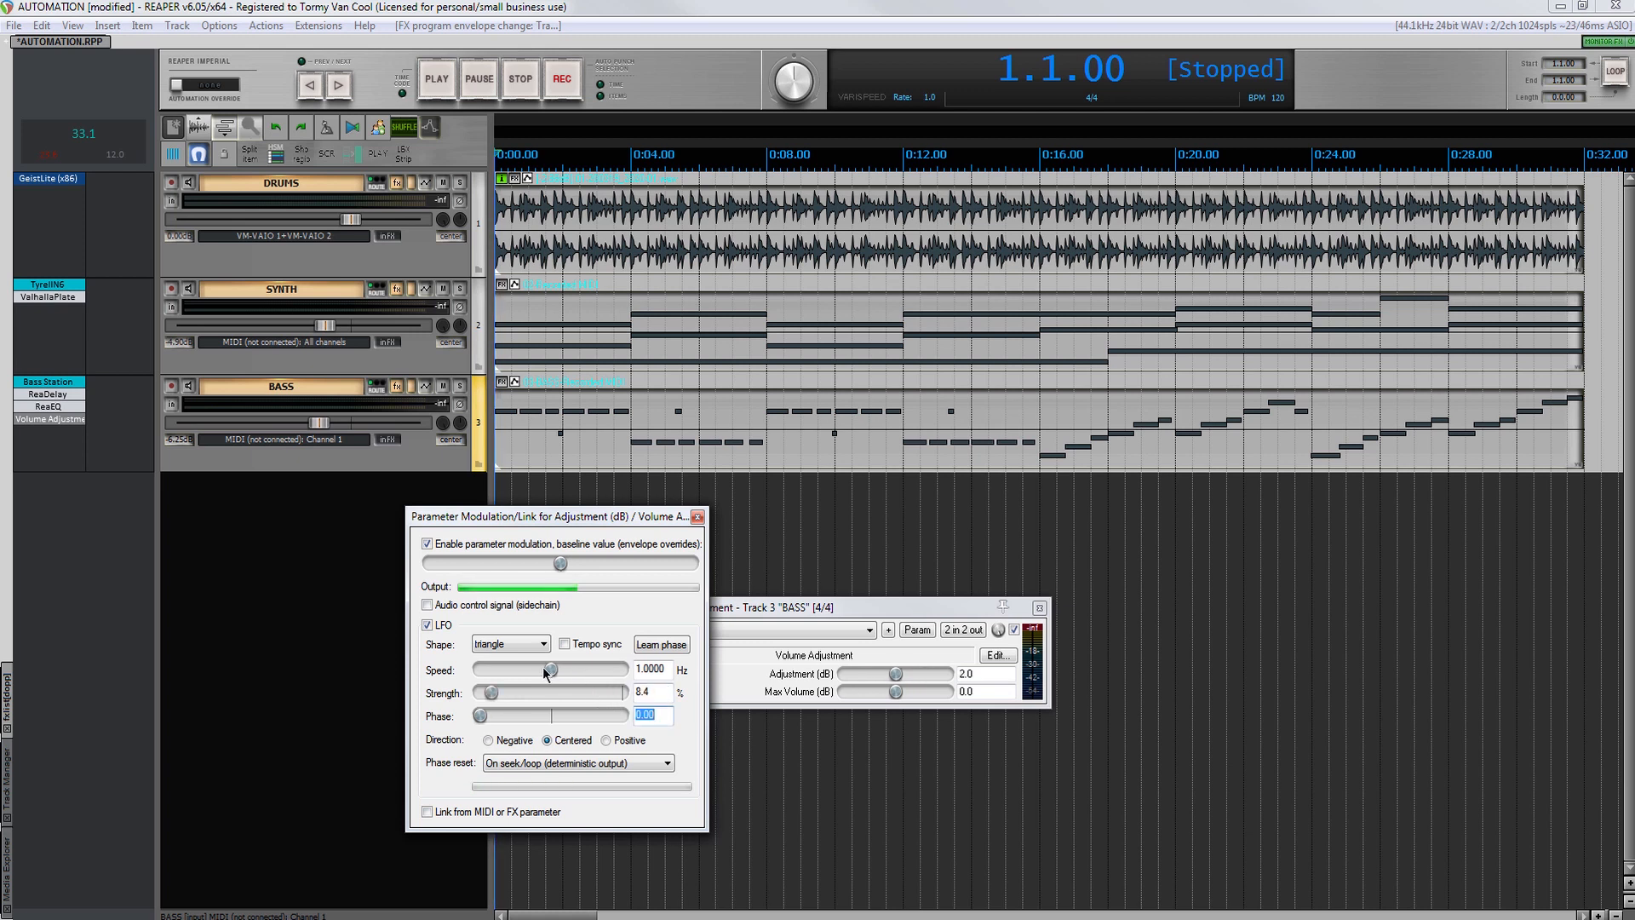
Step: Set the LFO speed to 8 Hz and play the project to hear the modulated bass
key(space)
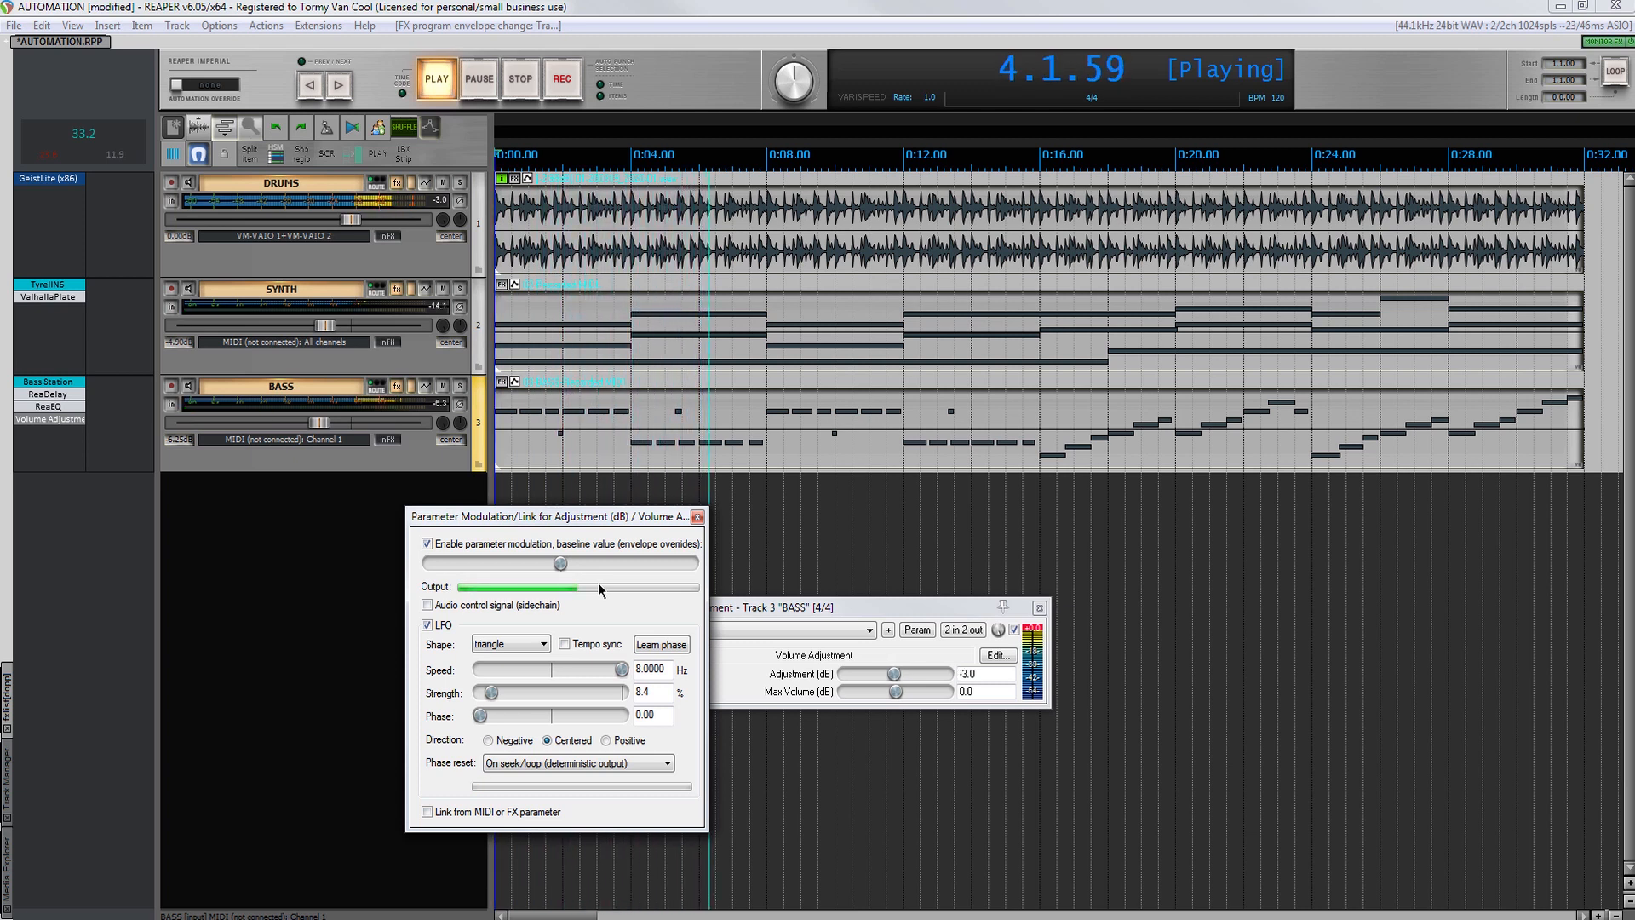
key(space)
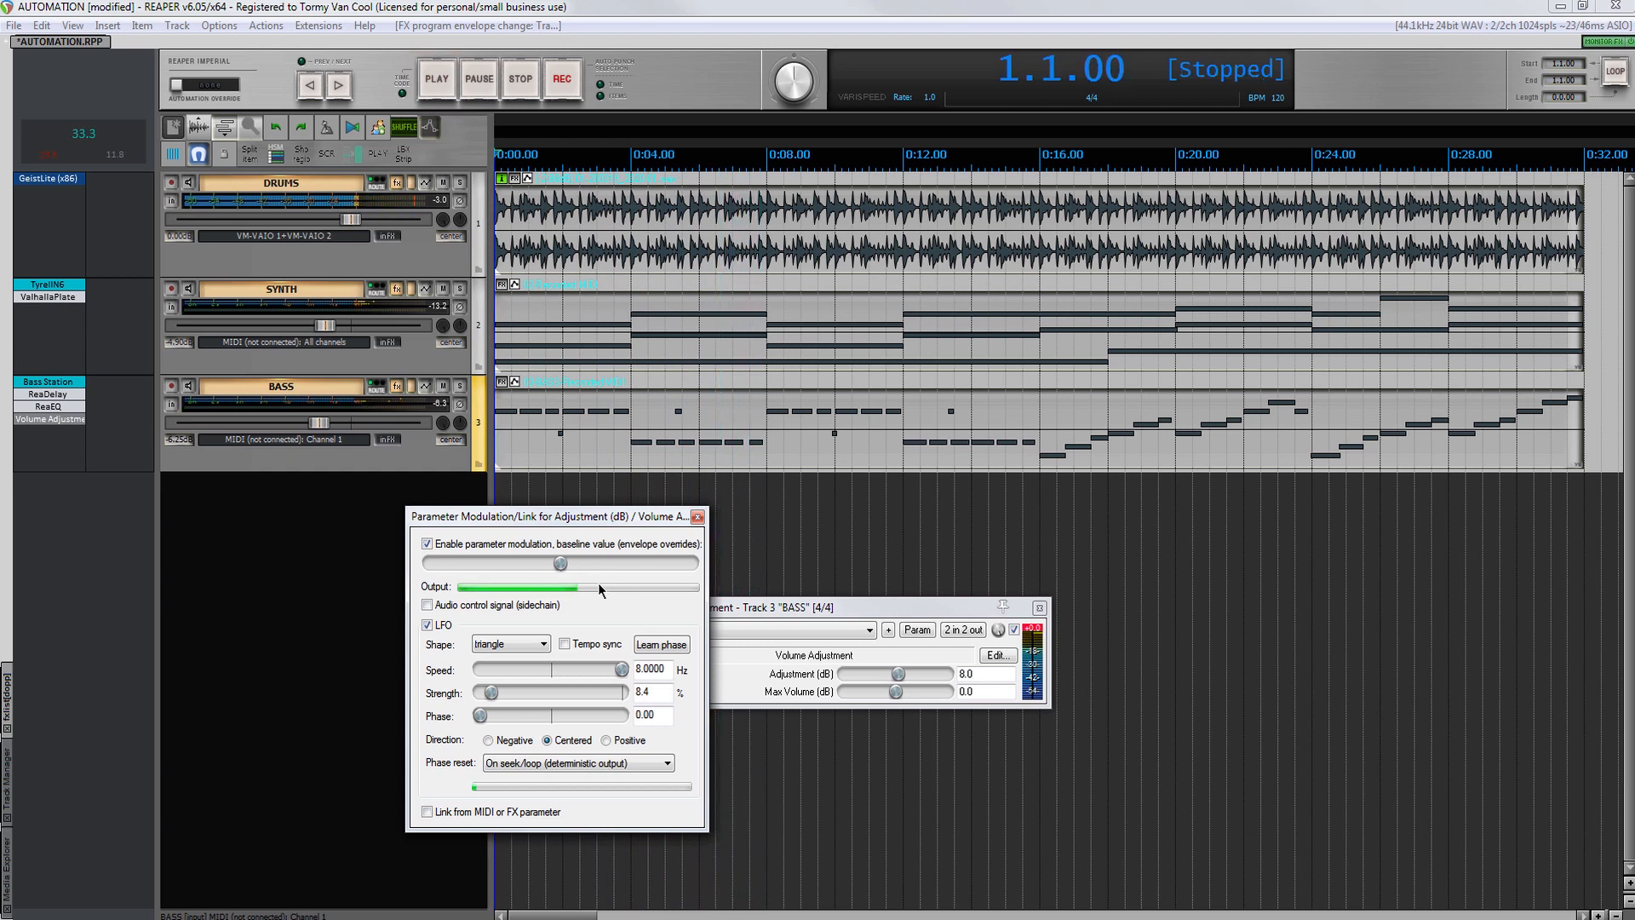
Step: Try an LFO speed of 20 Hz during playback and restore it to 8 Hz
drag(668, 669, 623, 650)
key(Tab)
key(space)
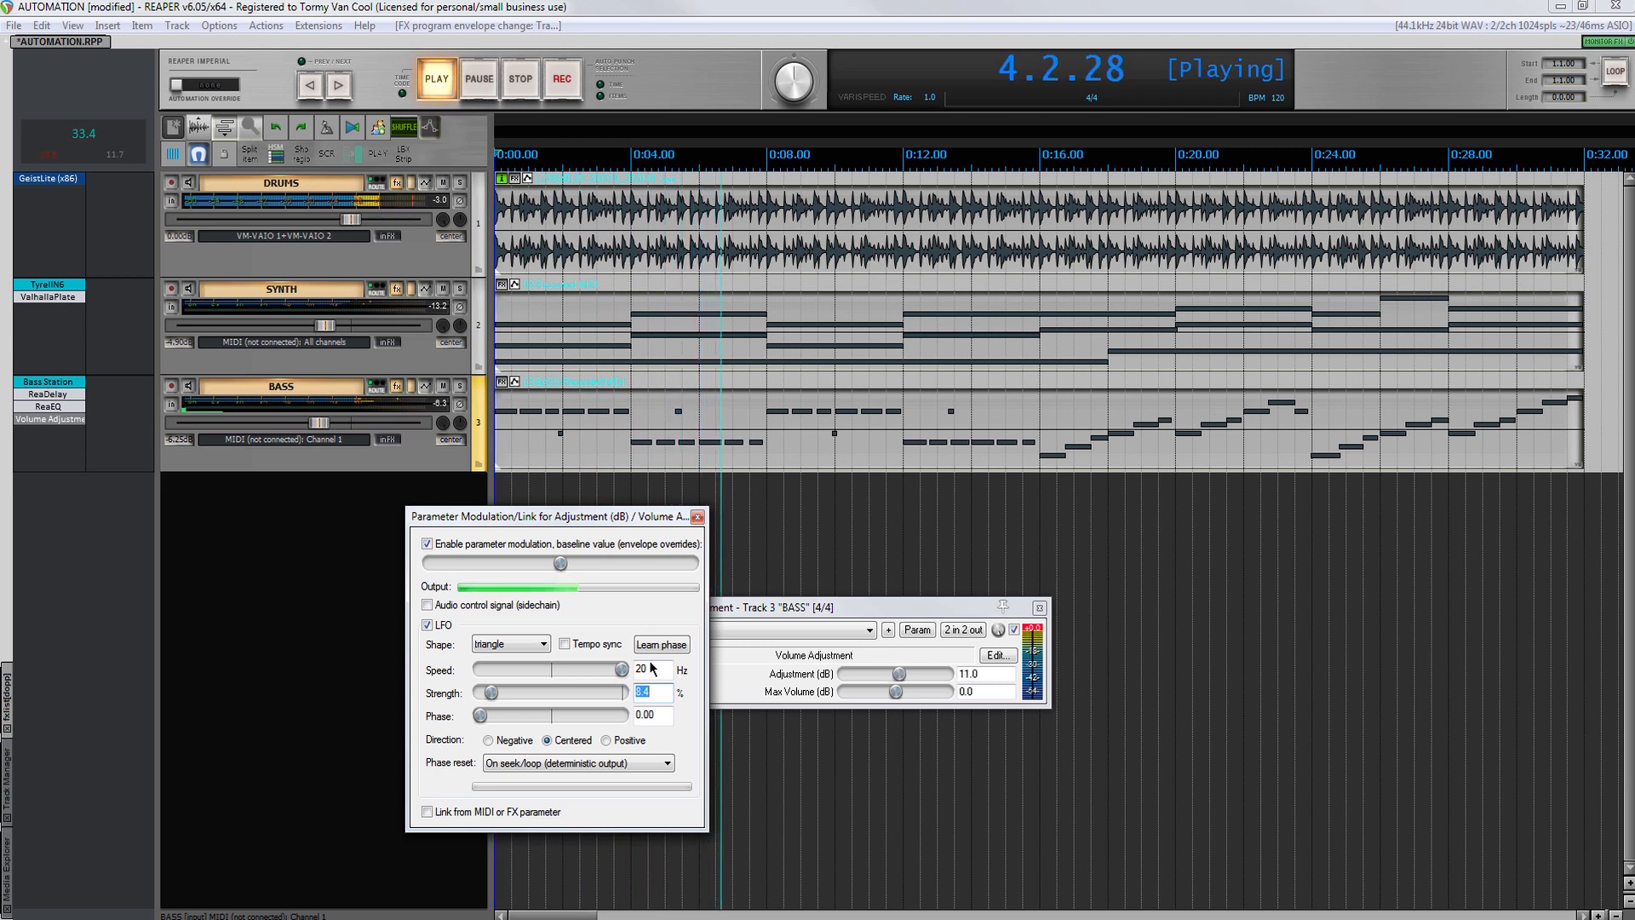
key(space)
drag(653, 670, 618, 658)
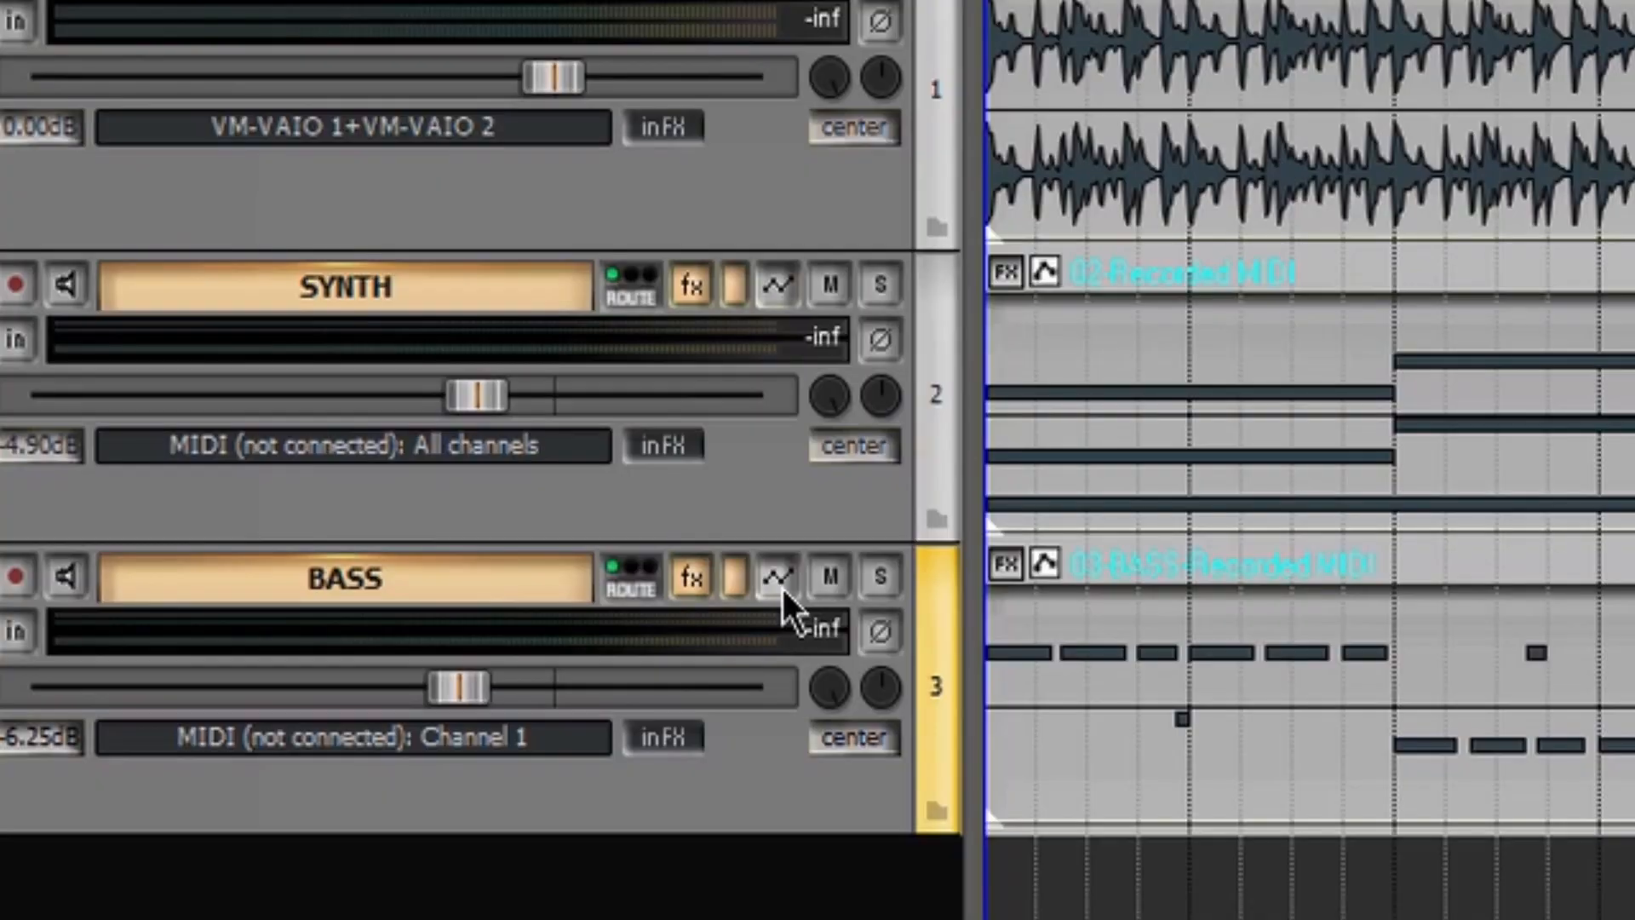
Step: Activate the Adjustment (dB) envelope of the JS: Volume Adjustment effect on the BASS track
click(425, 387)
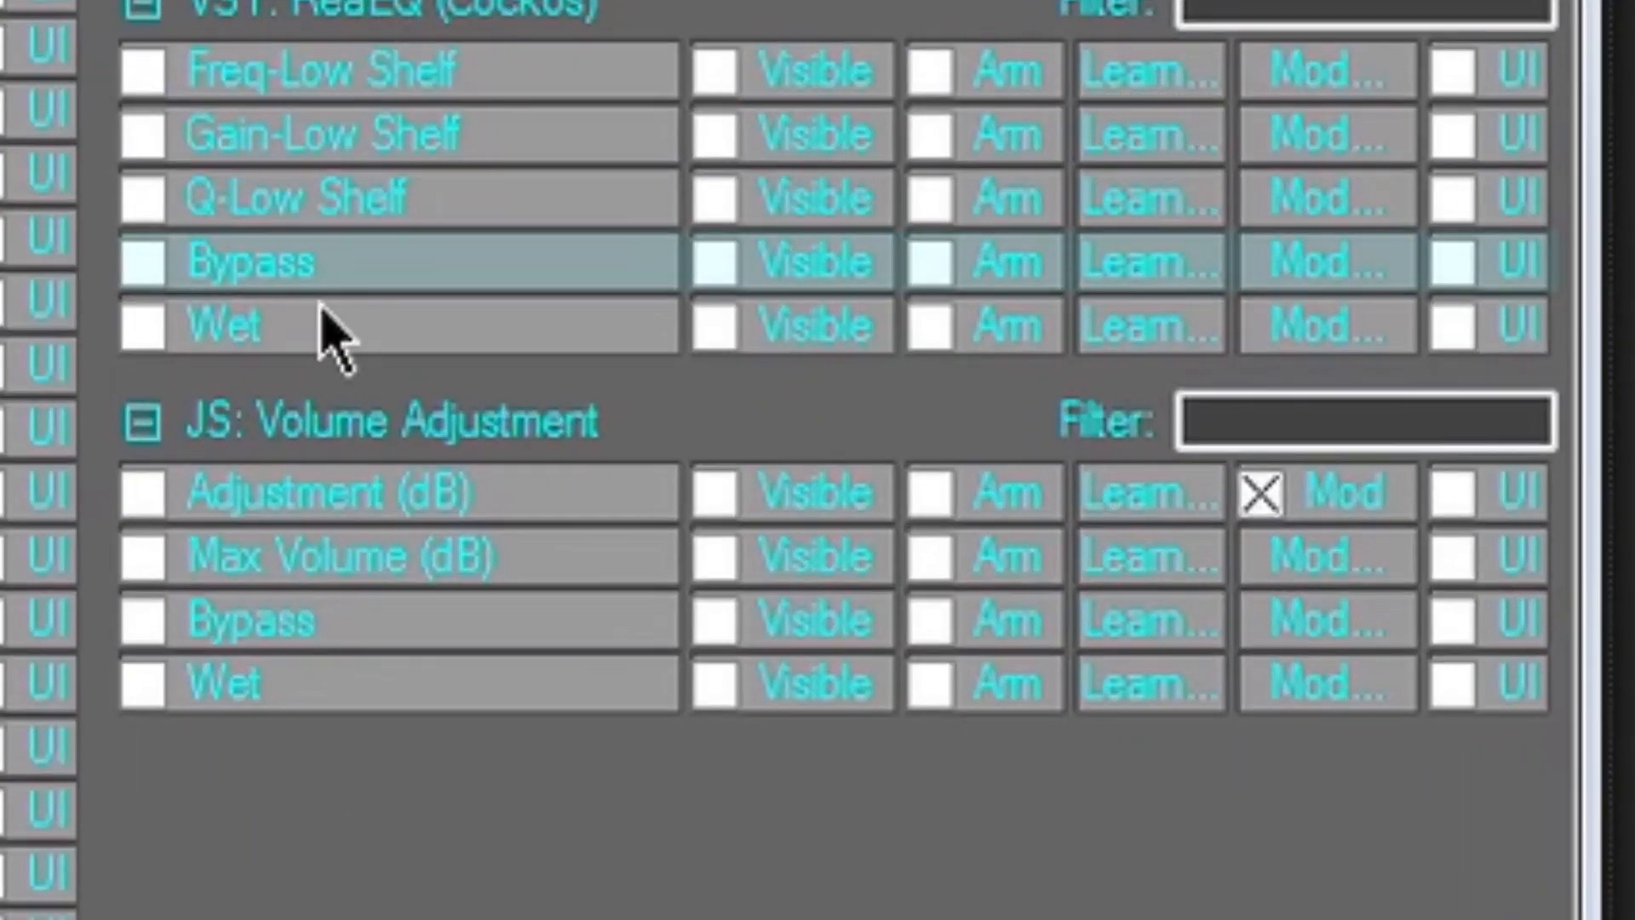
click(153, 509)
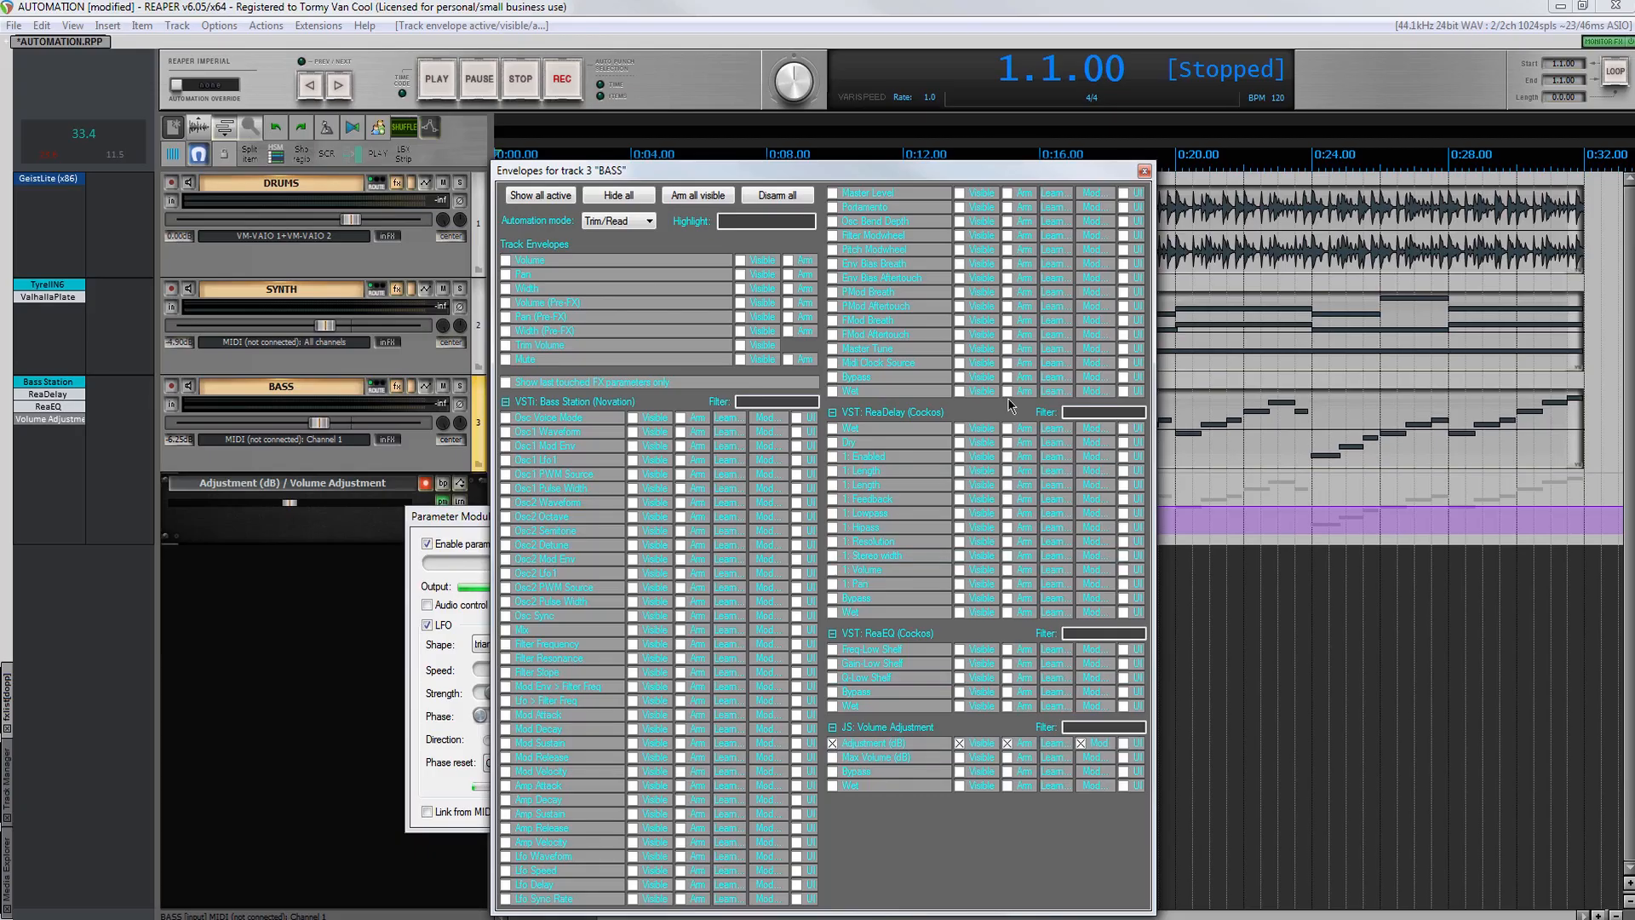
Step: Record the LFO modulation into the BASS Adjustment (dB) envelope in Write mode, and return the track to Trim/Read
right_click(404, 530)
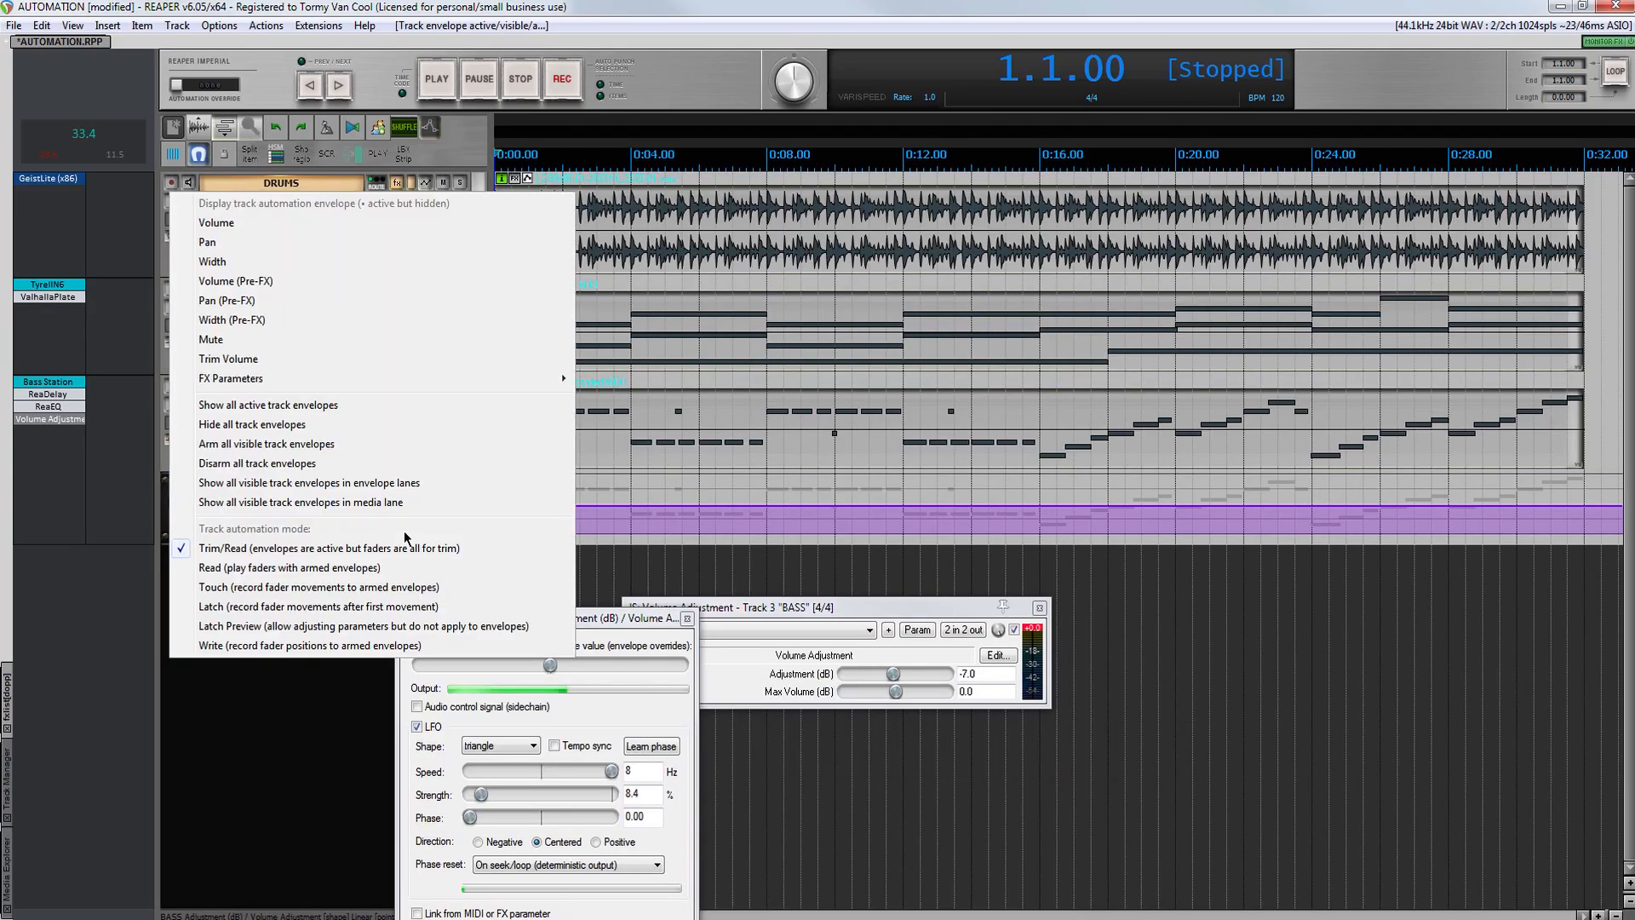
click(379, 648)
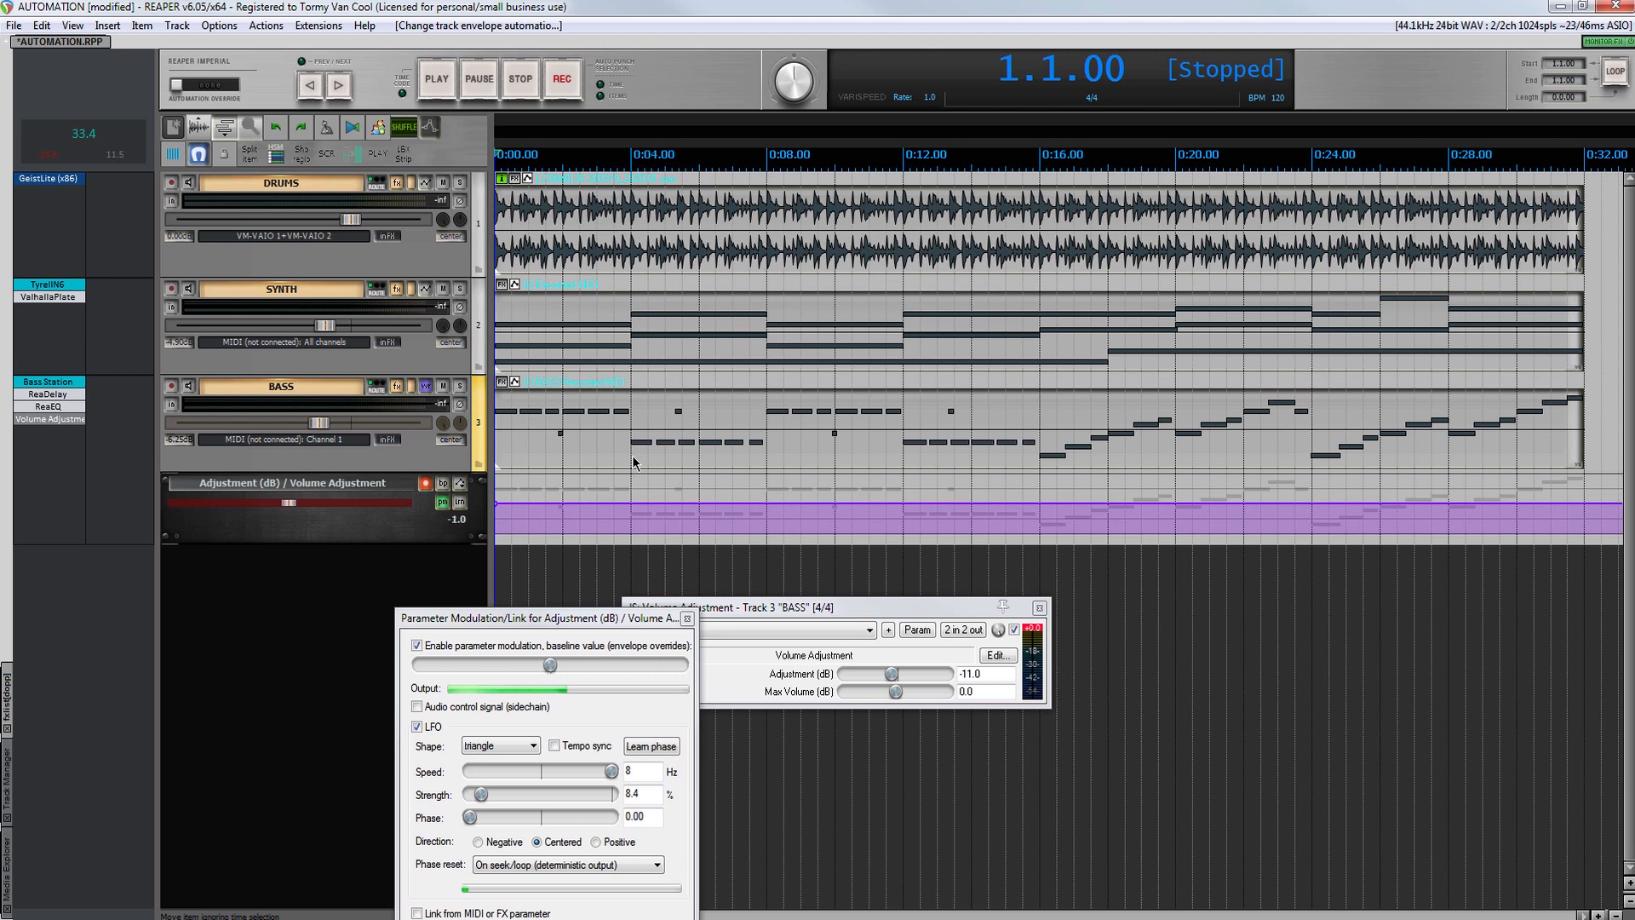
click(439, 85)
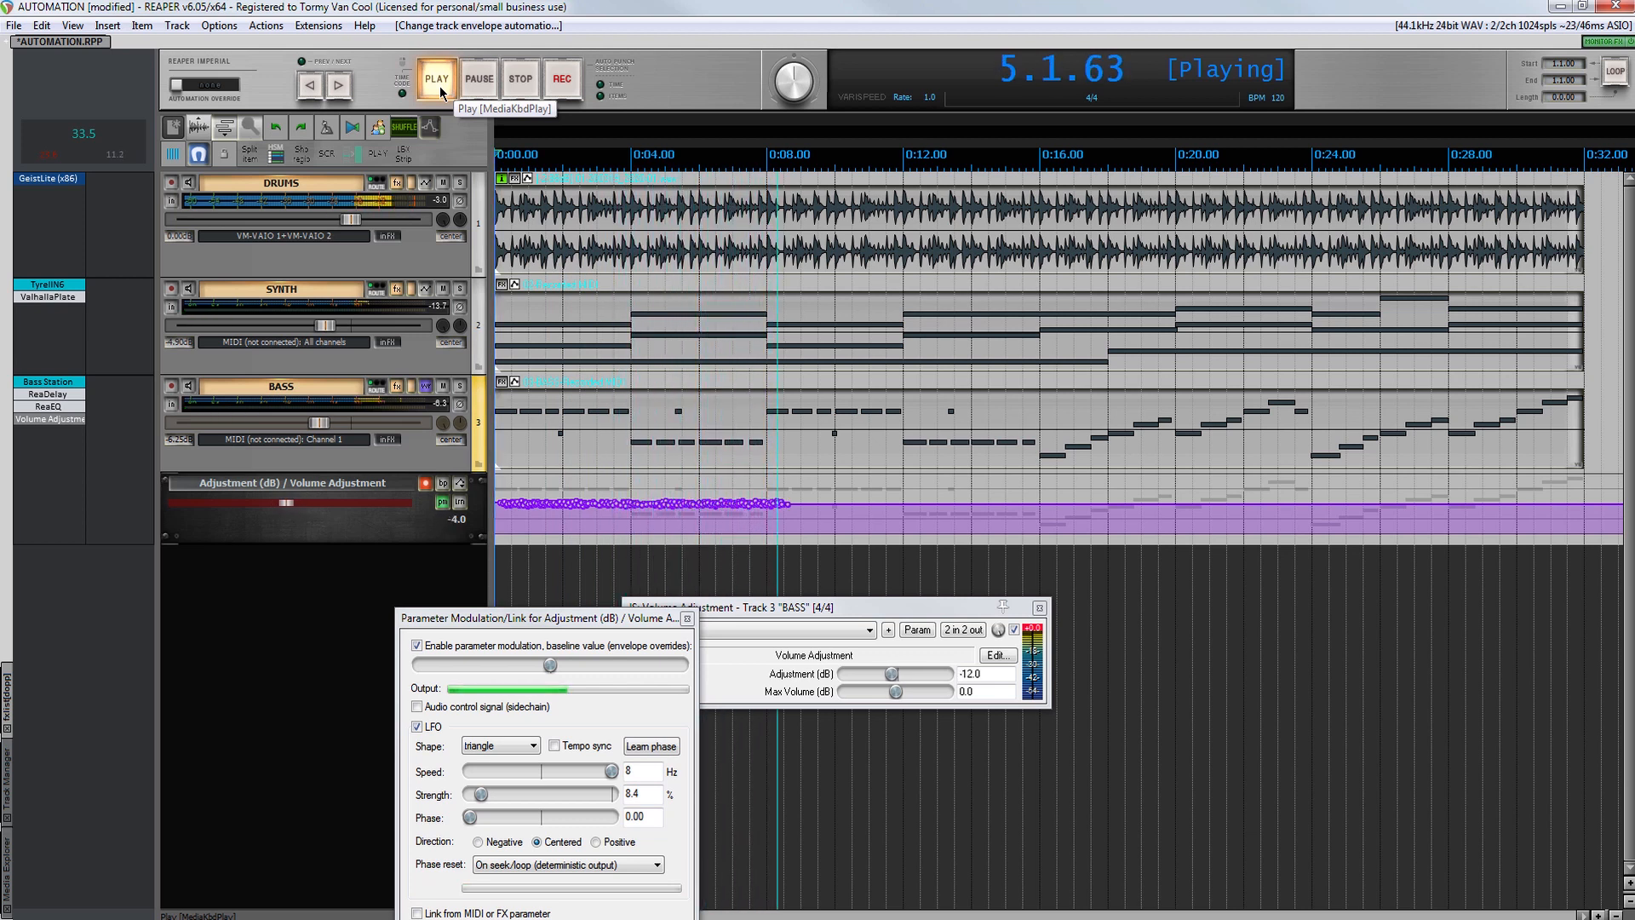
click(525, 85)
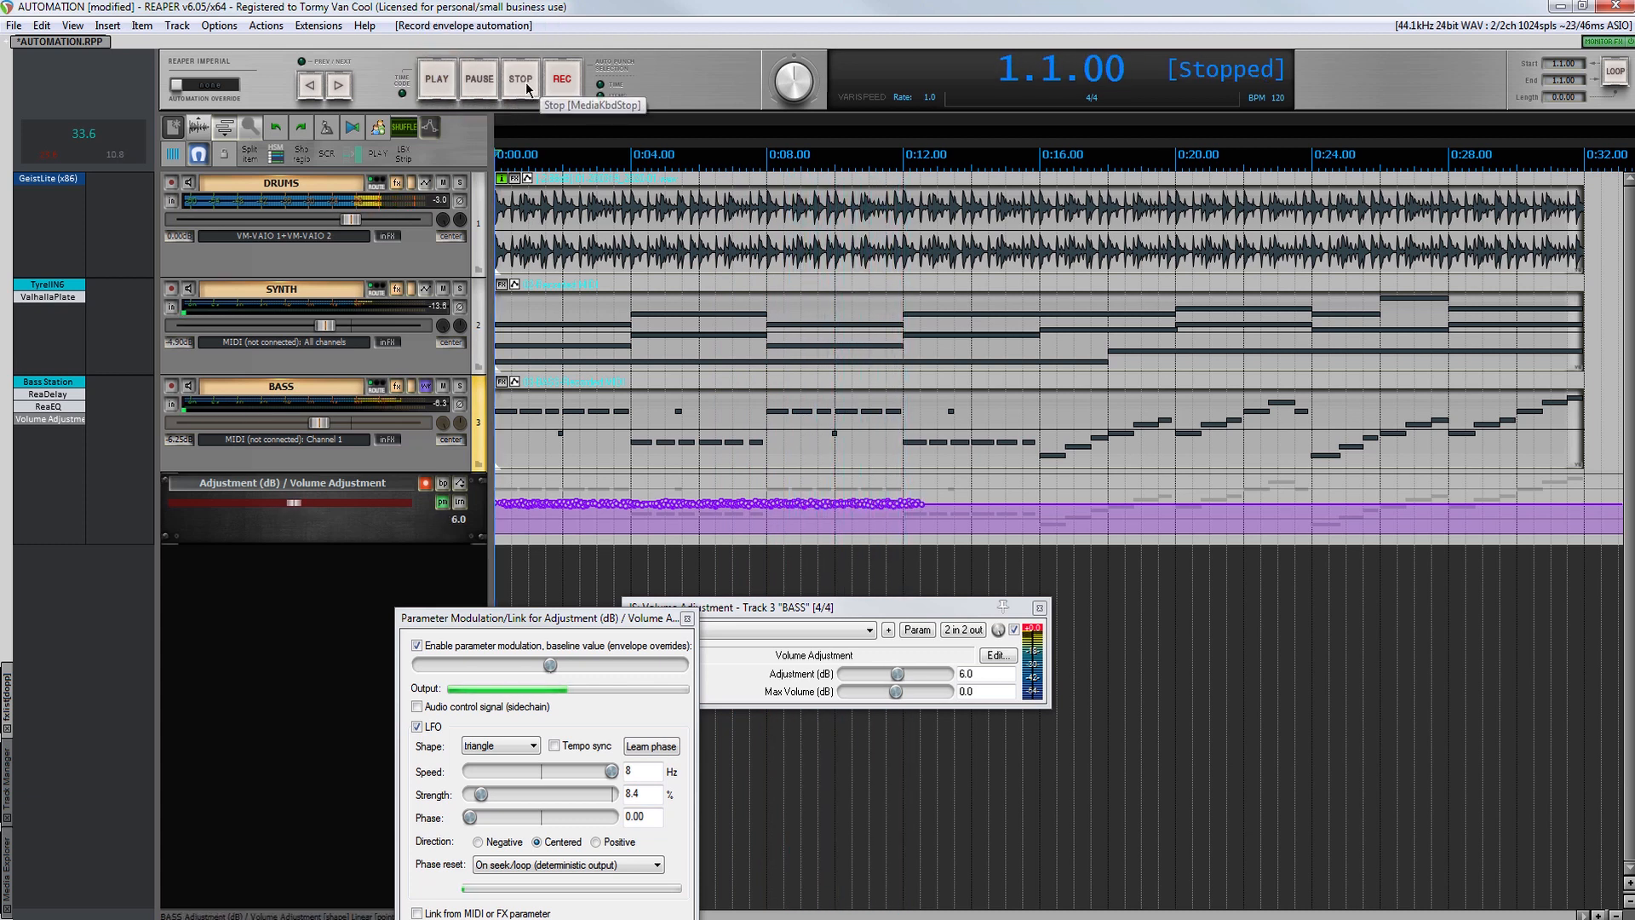
right_click(359, 538)
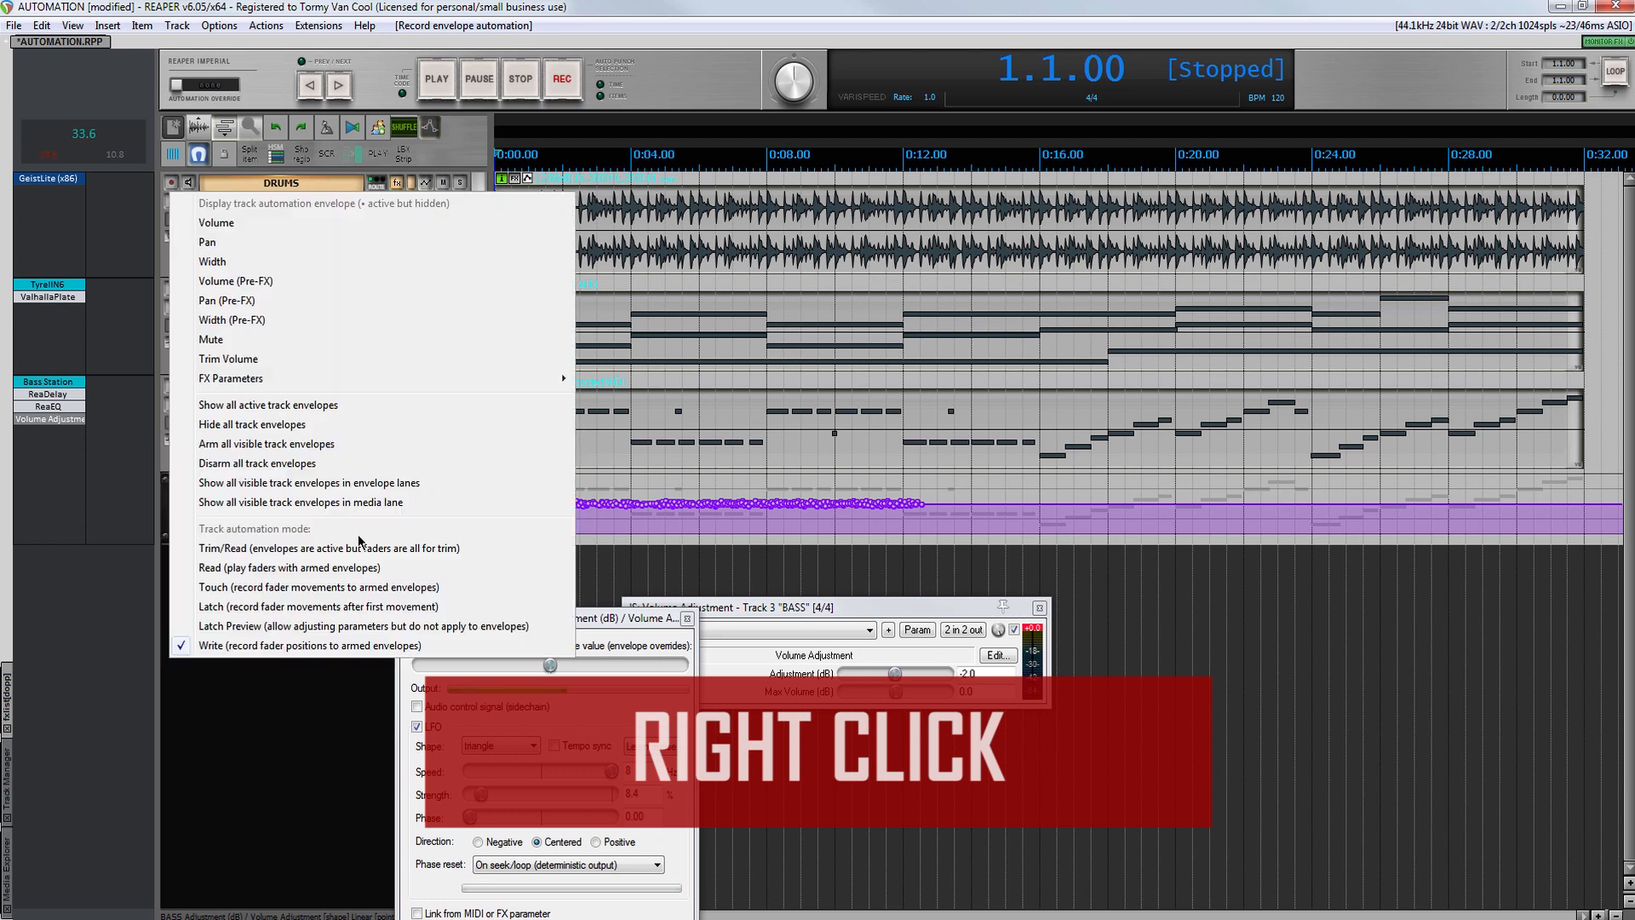
click(357, 548)
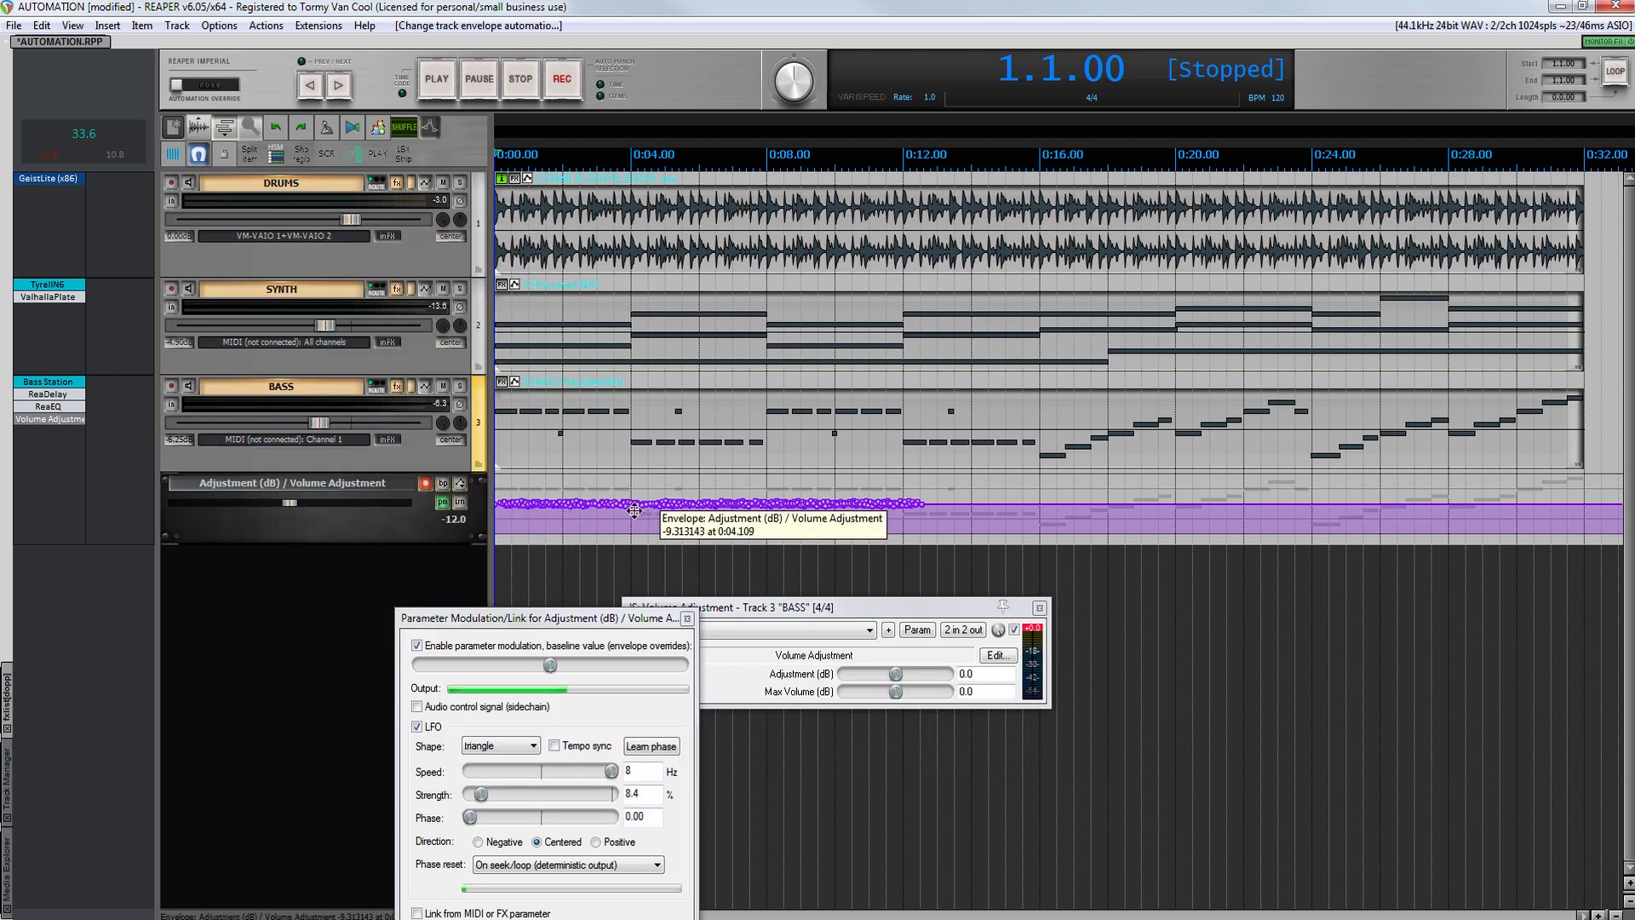
Step: Insert a new automation item on the BASS Adjustment (dB) envelope from 0:04 to 0:08
drag(630, 470, 770, 477)
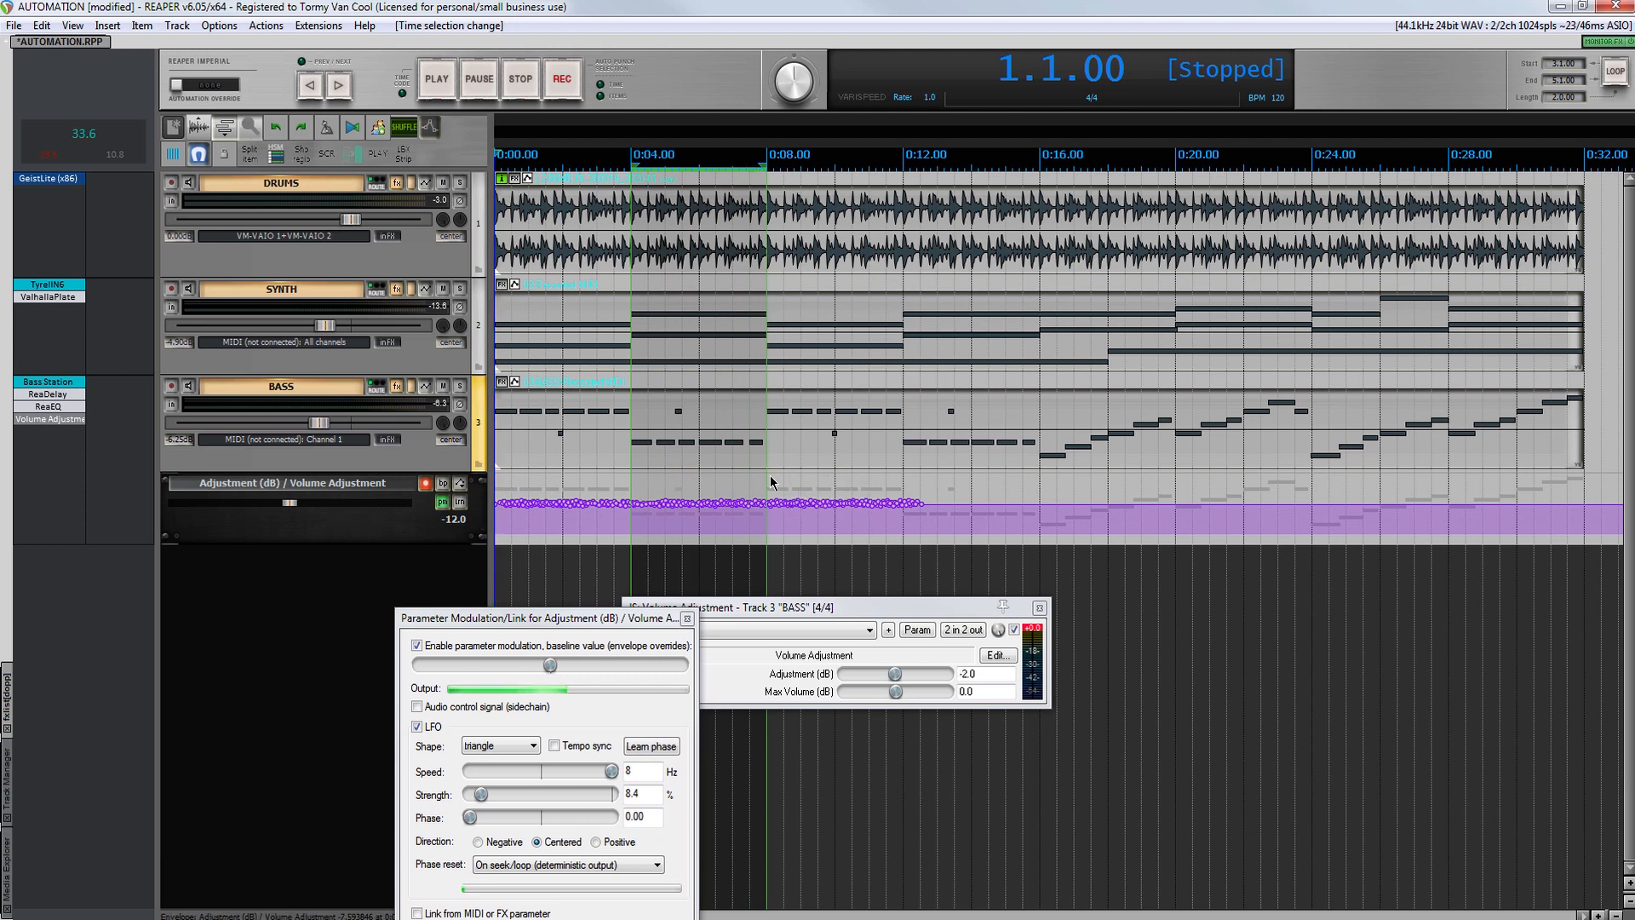
right_click(696, 513)
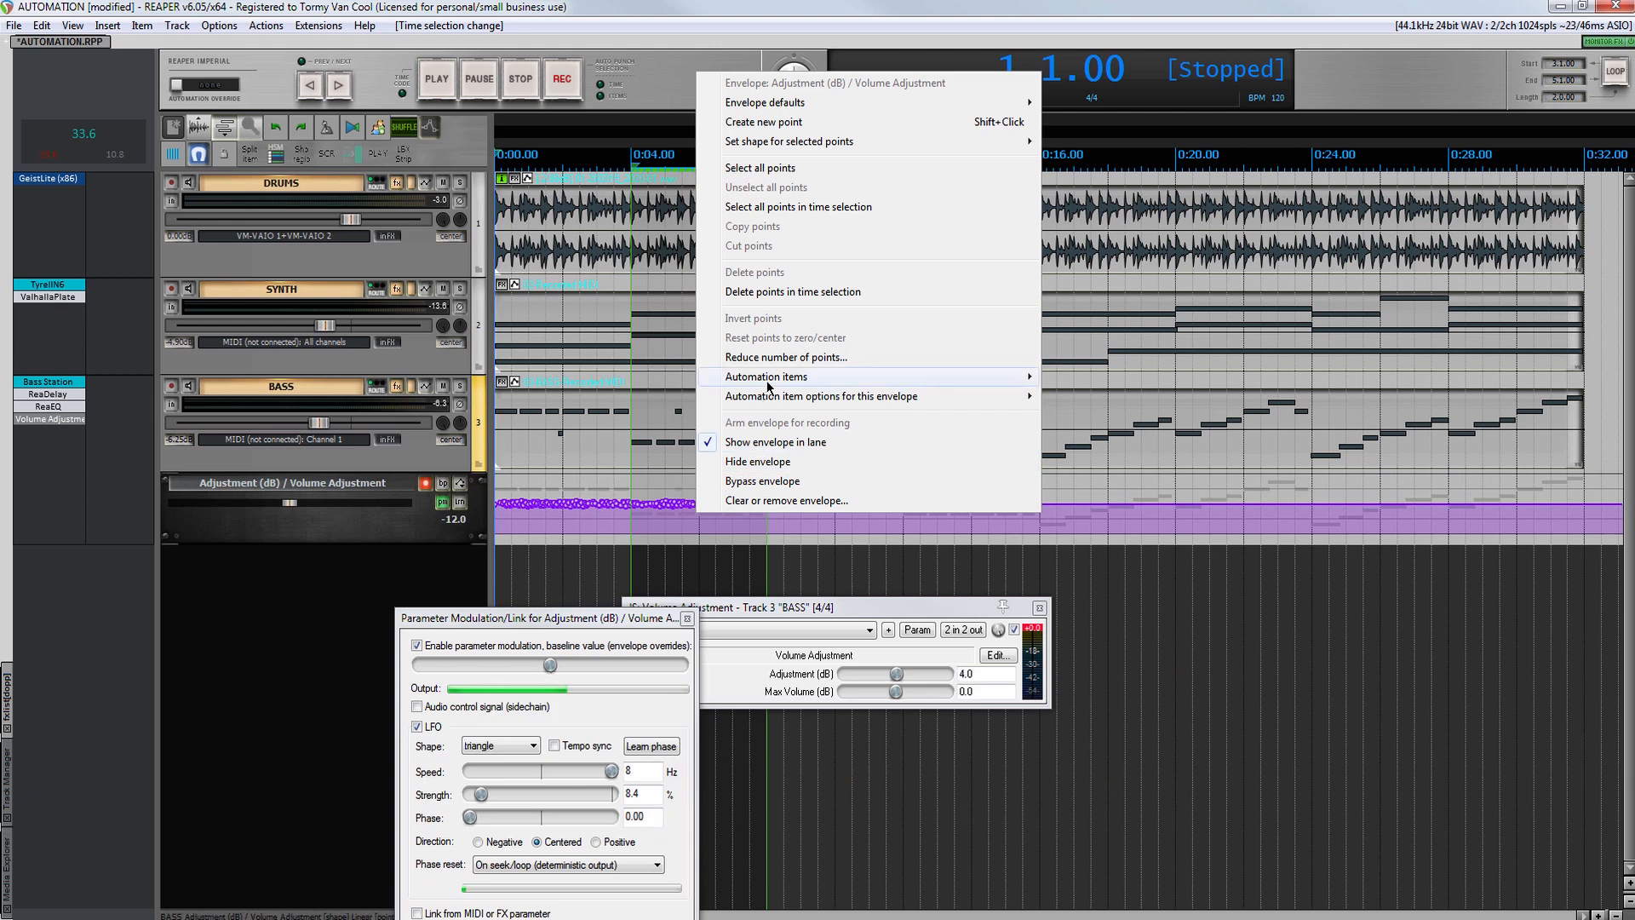
mouse_move(771, 380)
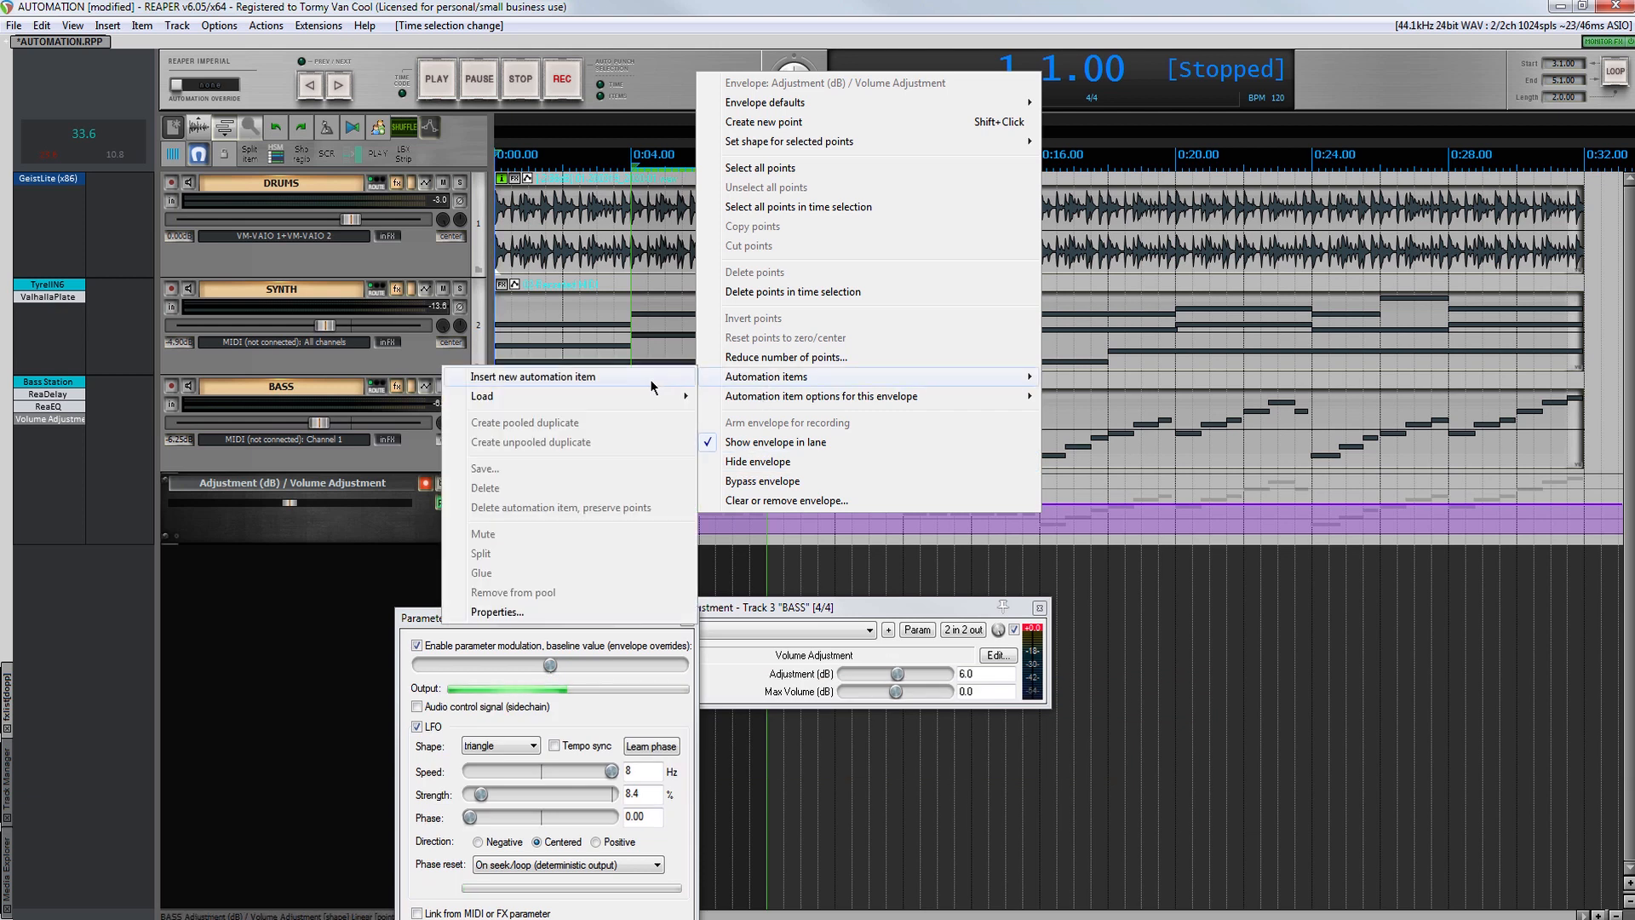
click(625, 380)
Step: Delete the recorded envelope points outside the automation item, from 0:08 to 0:13 and from 0:00 to 0:04
drag(936, 505, 806, 503)
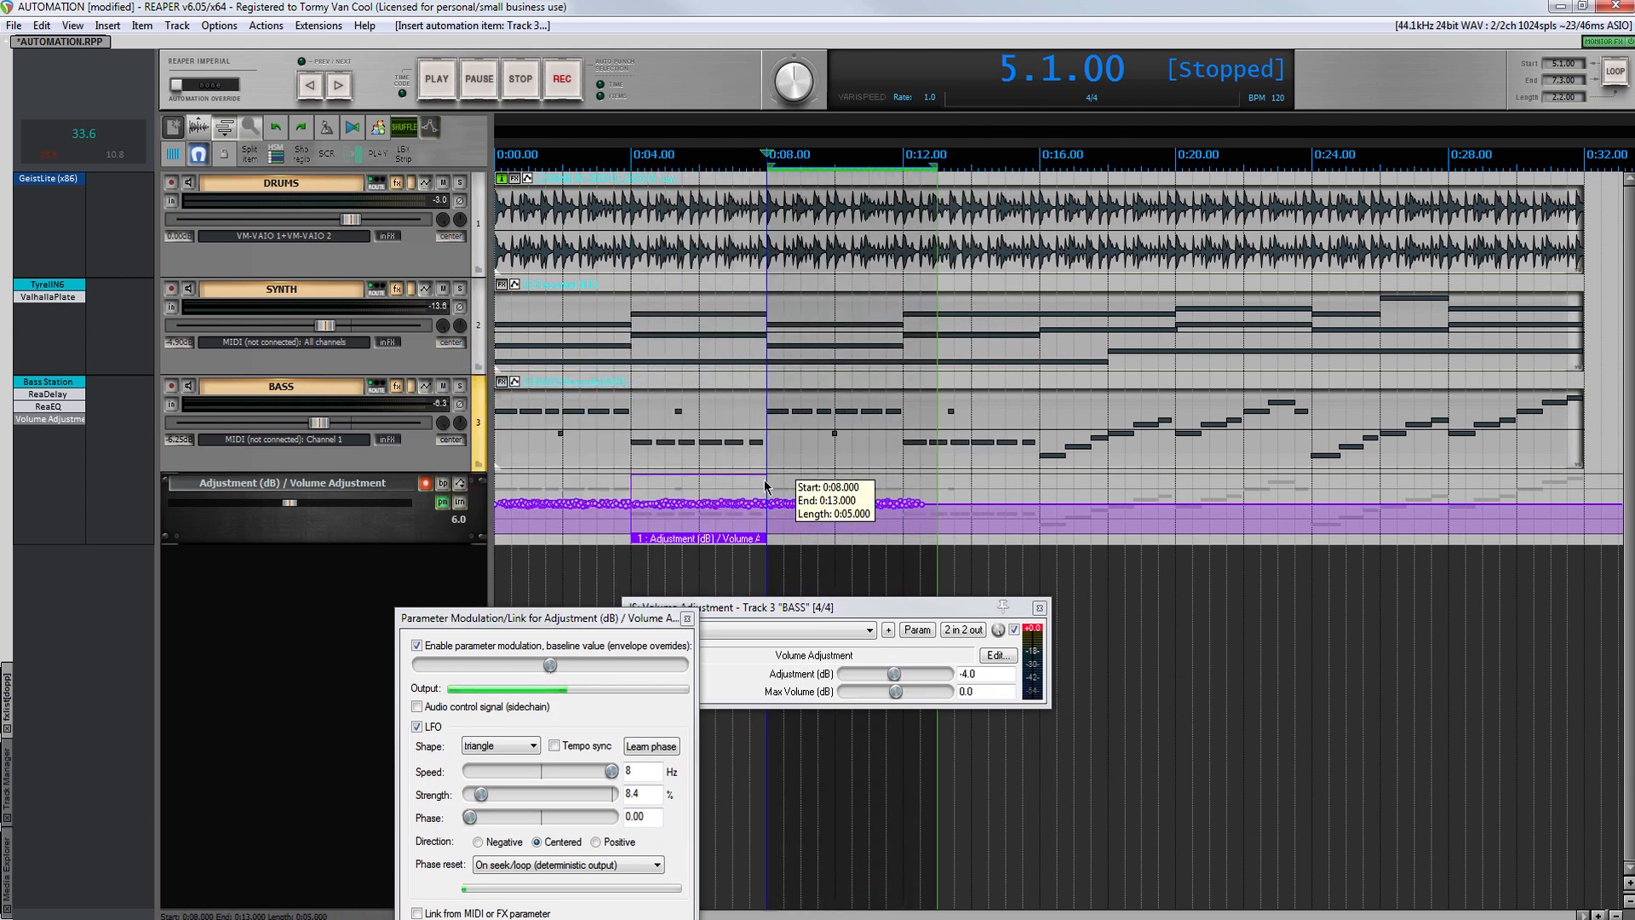
right_click(808, 502)
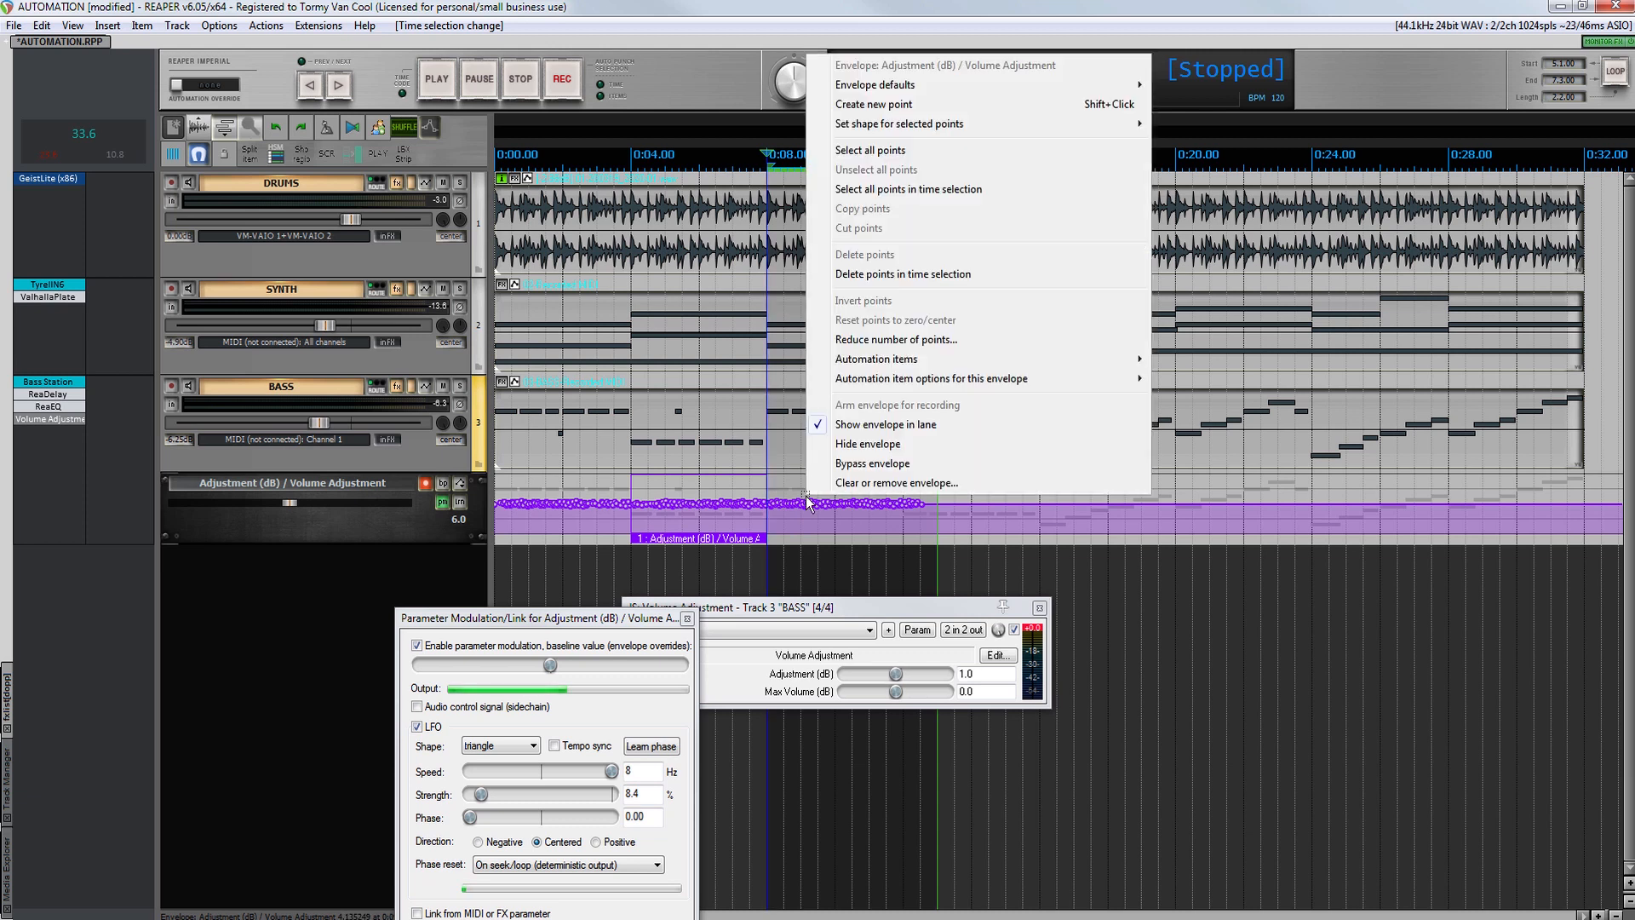
click(894, 273)
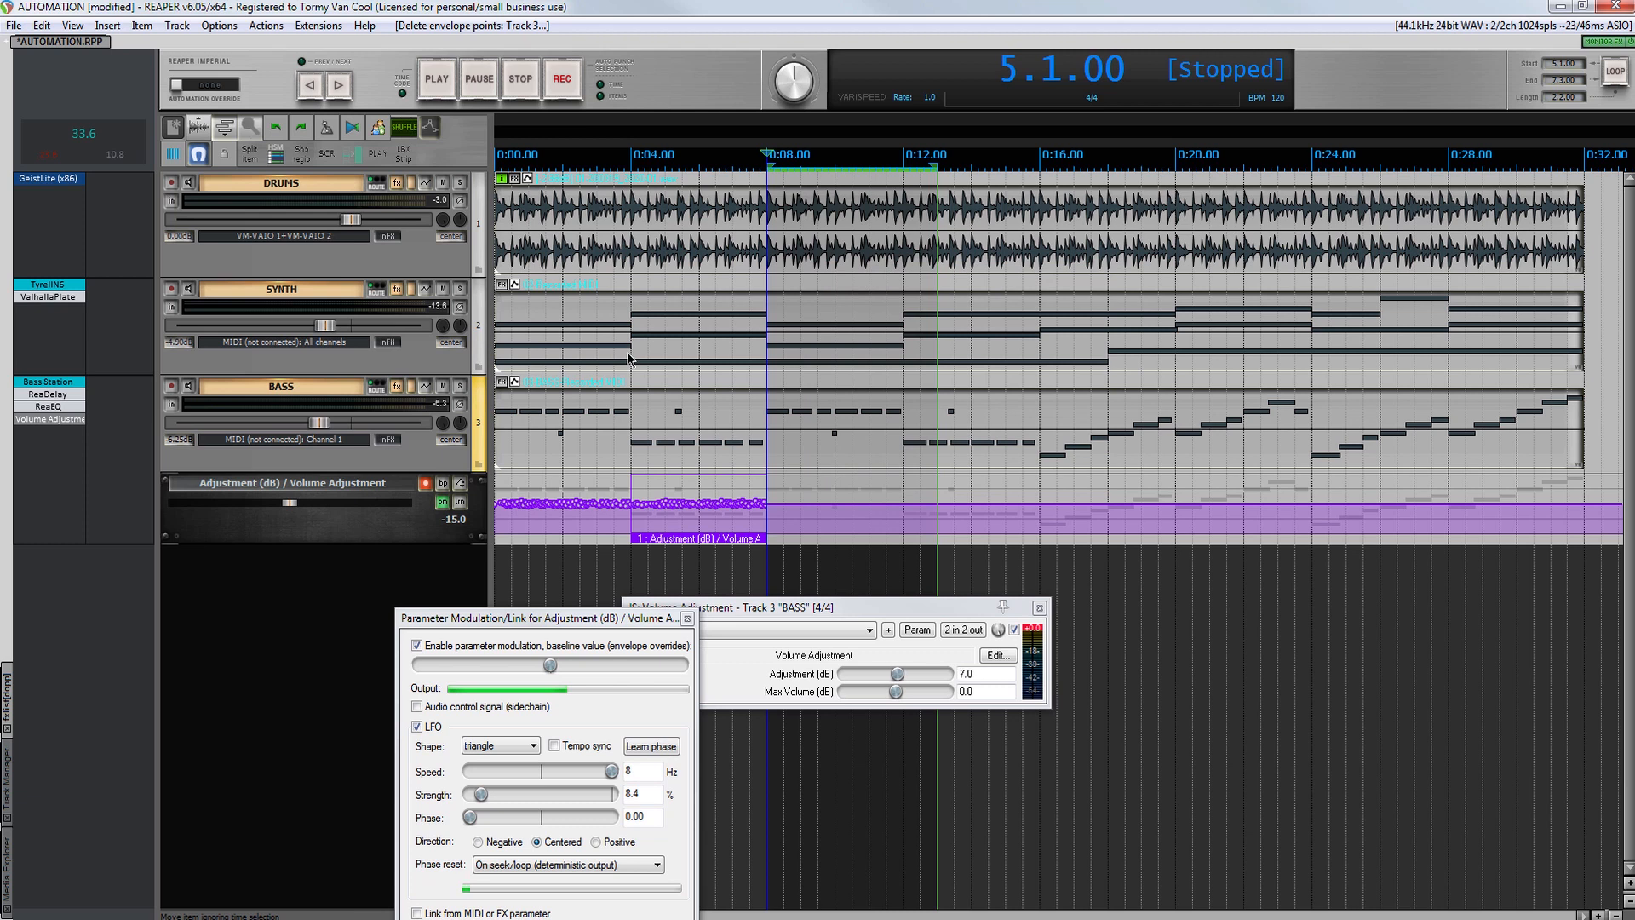
drag(628, 360, 549, 366)
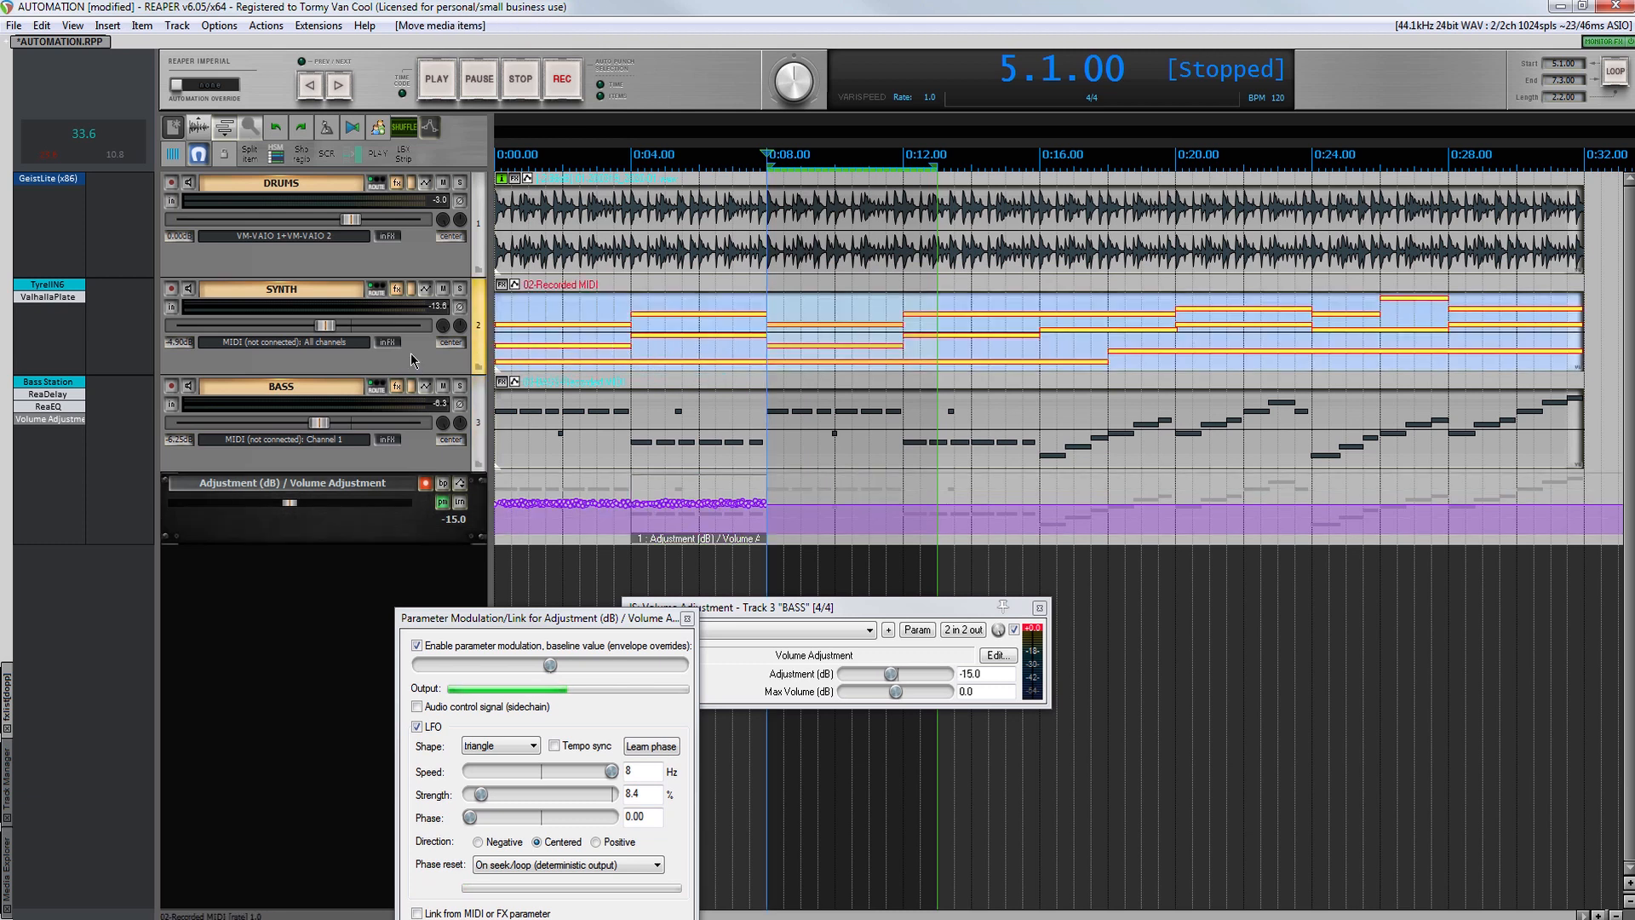
drag(628, 481, 498, 492)
right_click(546, 497)
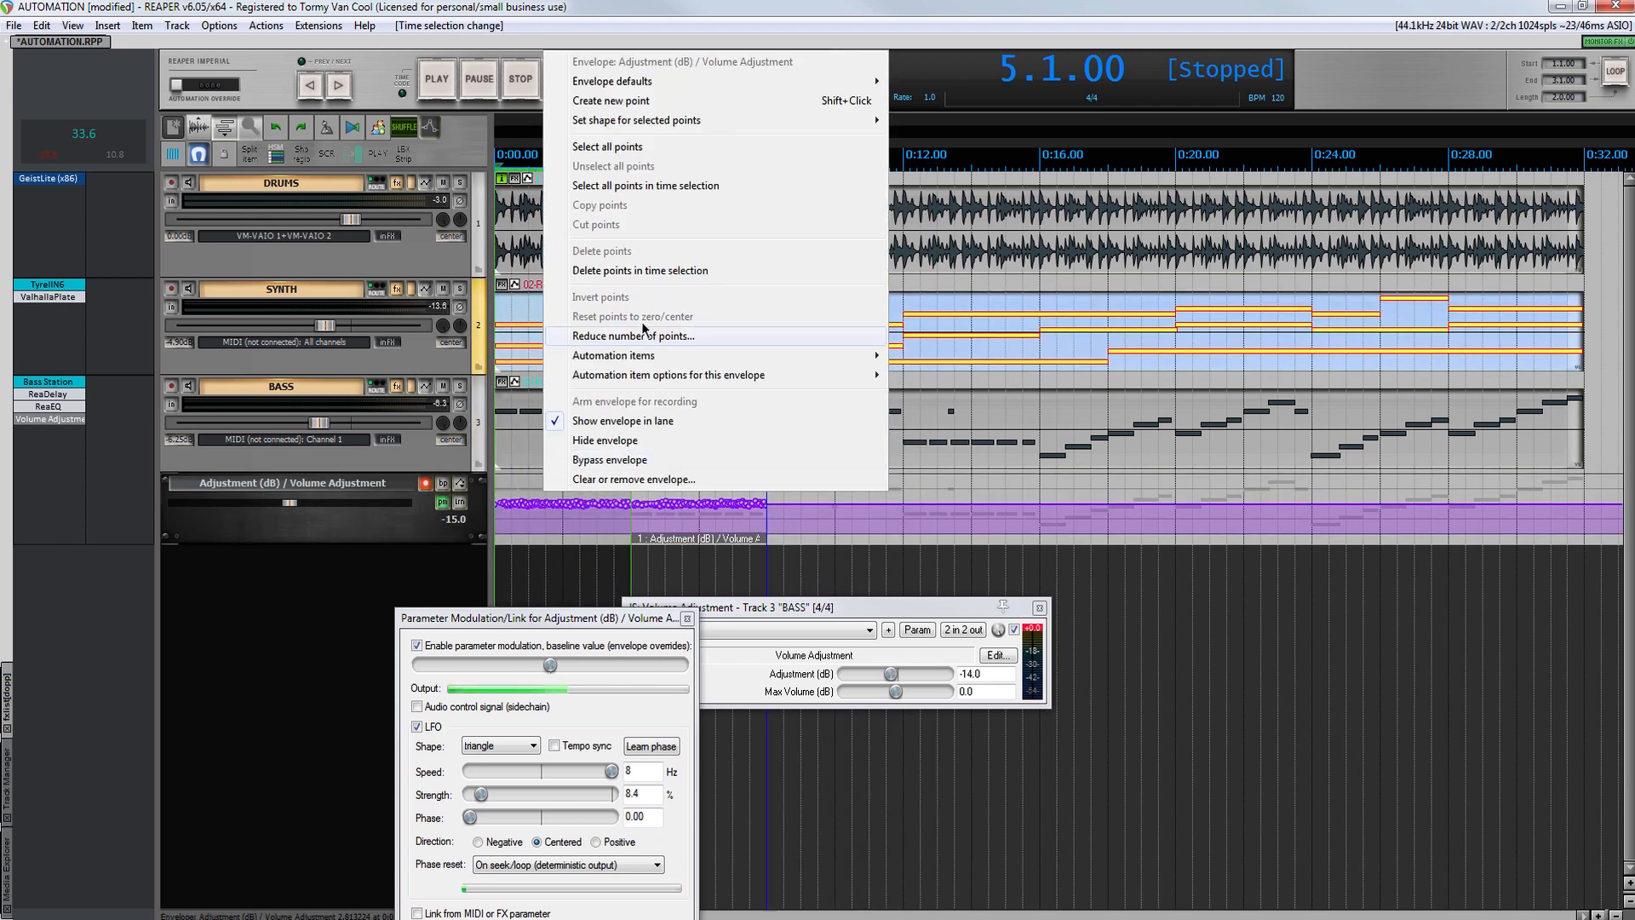
click(642, 271)
Step: Copy the Adjustment (dB) automation item and remove the Volume Adjustment effect from the BASS track
click(687, 540)
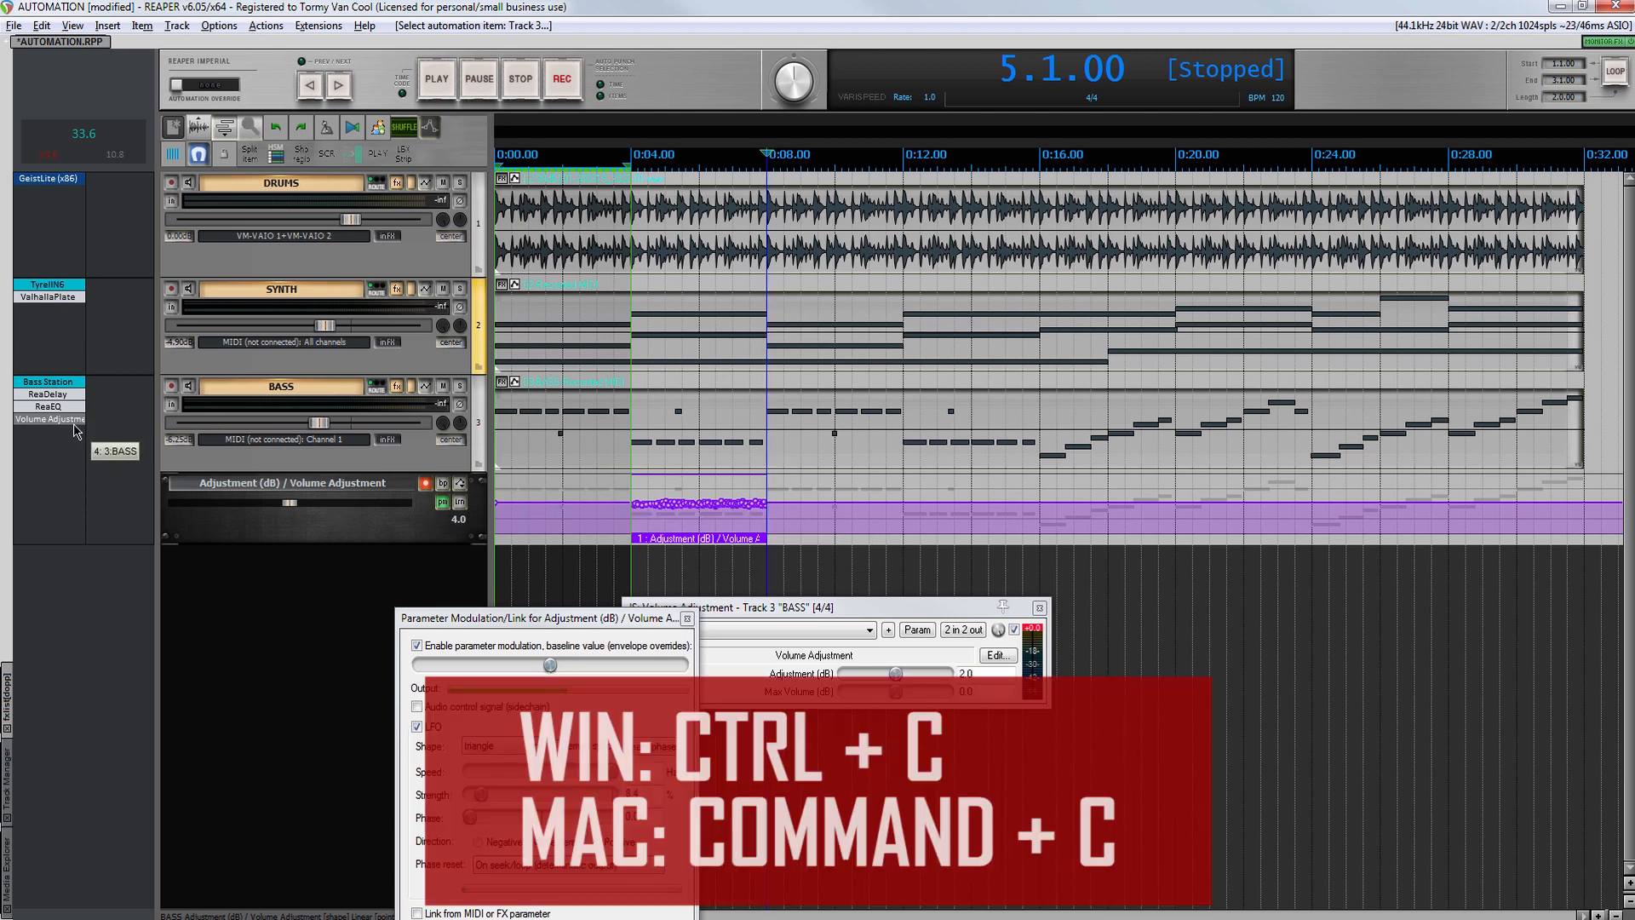
alt+click(73, 423)
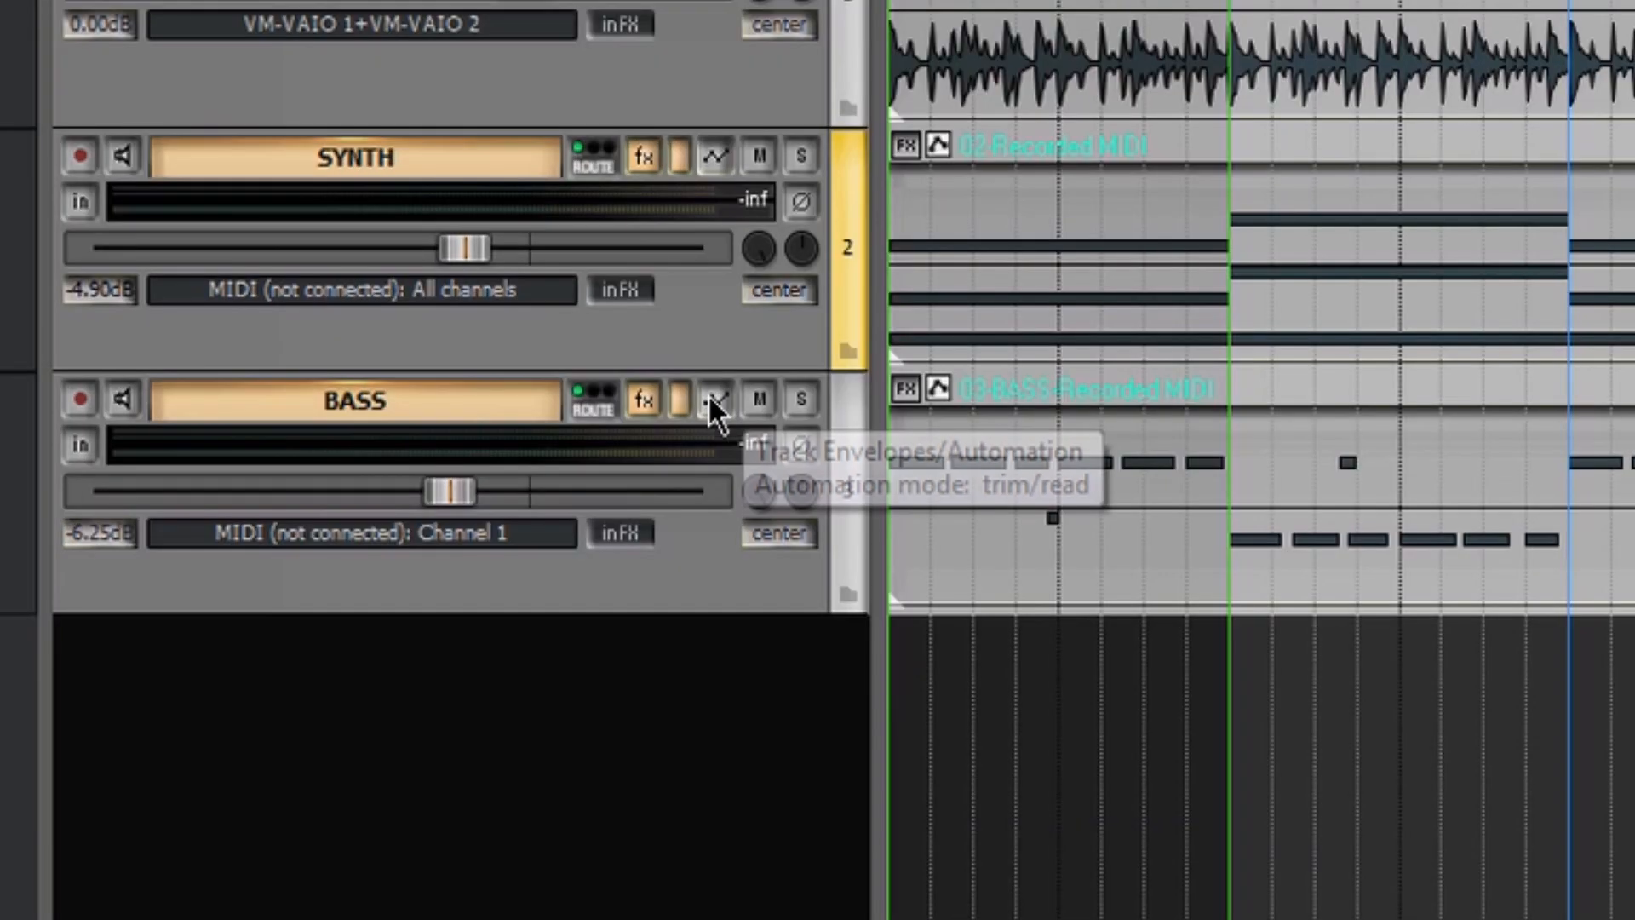
Step: Activate the BASS track's Volume envelope and paste the copied automation item at 0:04 and 0:12
click(428, 389)
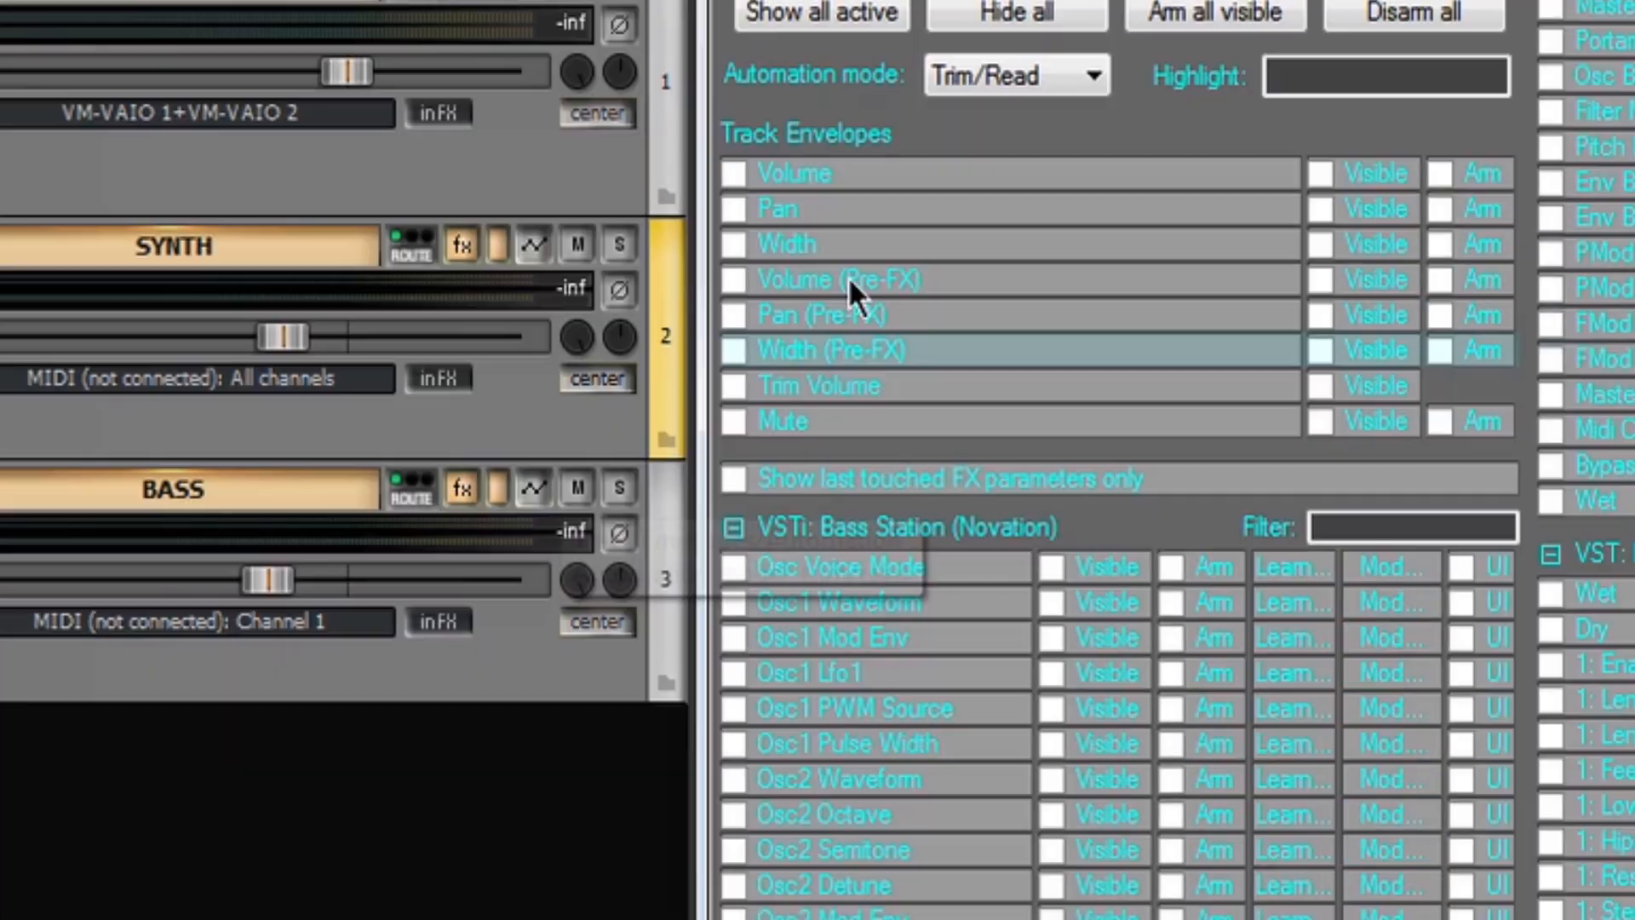
click(735, 167)
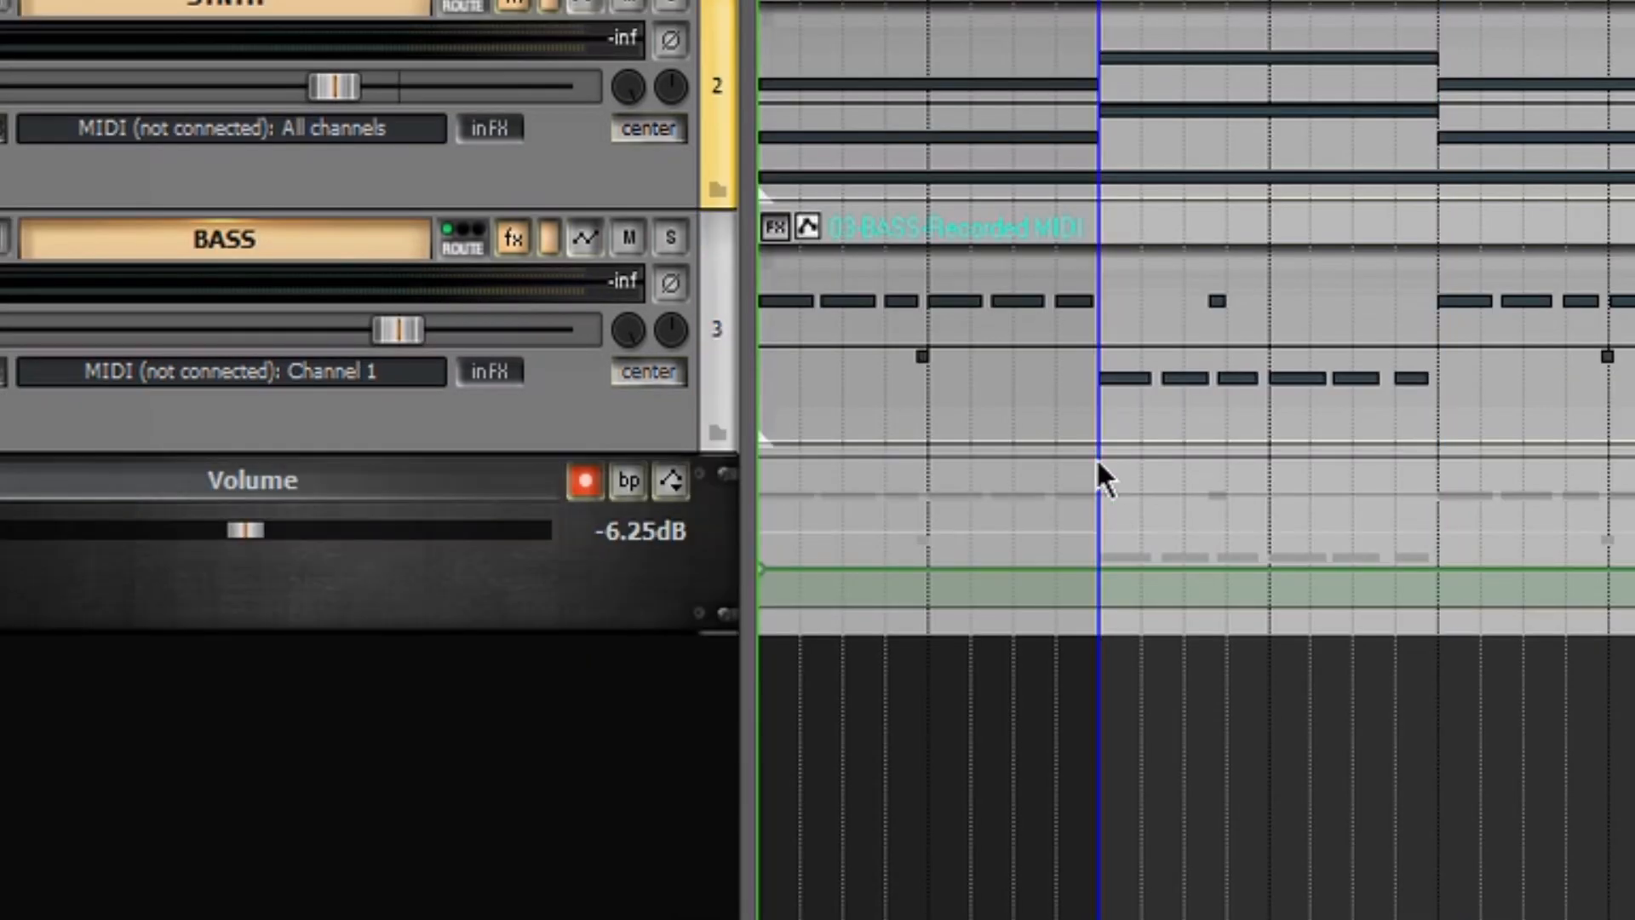
key(ctrl+v)
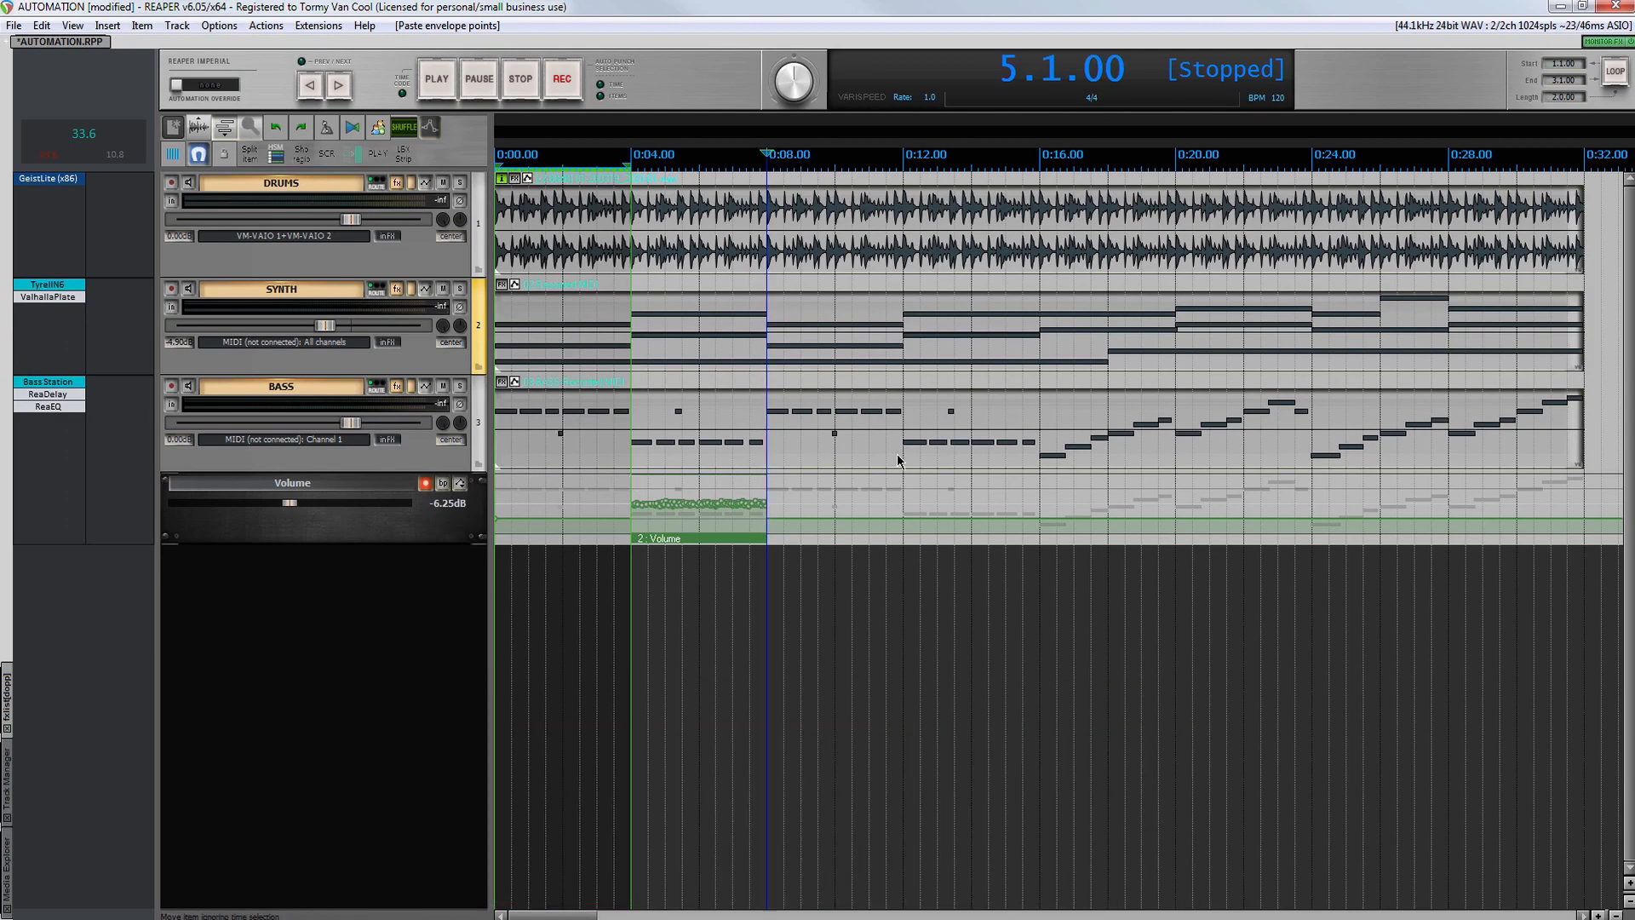
click(905, 461)
key(ctrl+v)
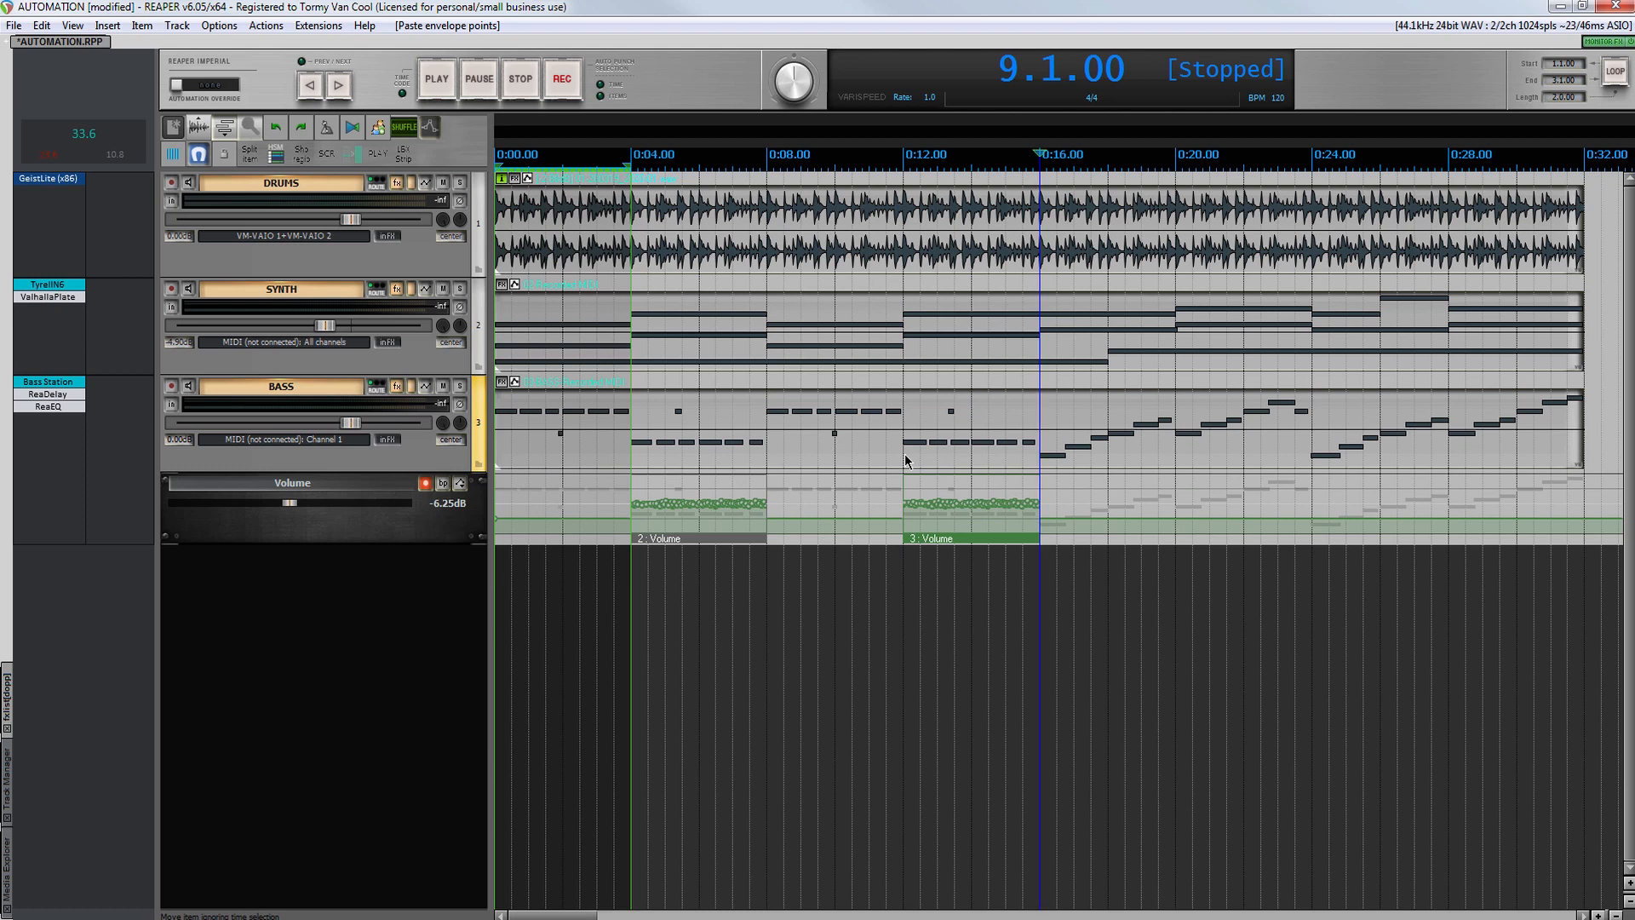
Step: Raise the BASS Volume envelope to about -1.65 dB and play the project from the start to hear it
drag(828, 517, 816, 488)
key(Home)
key(space)
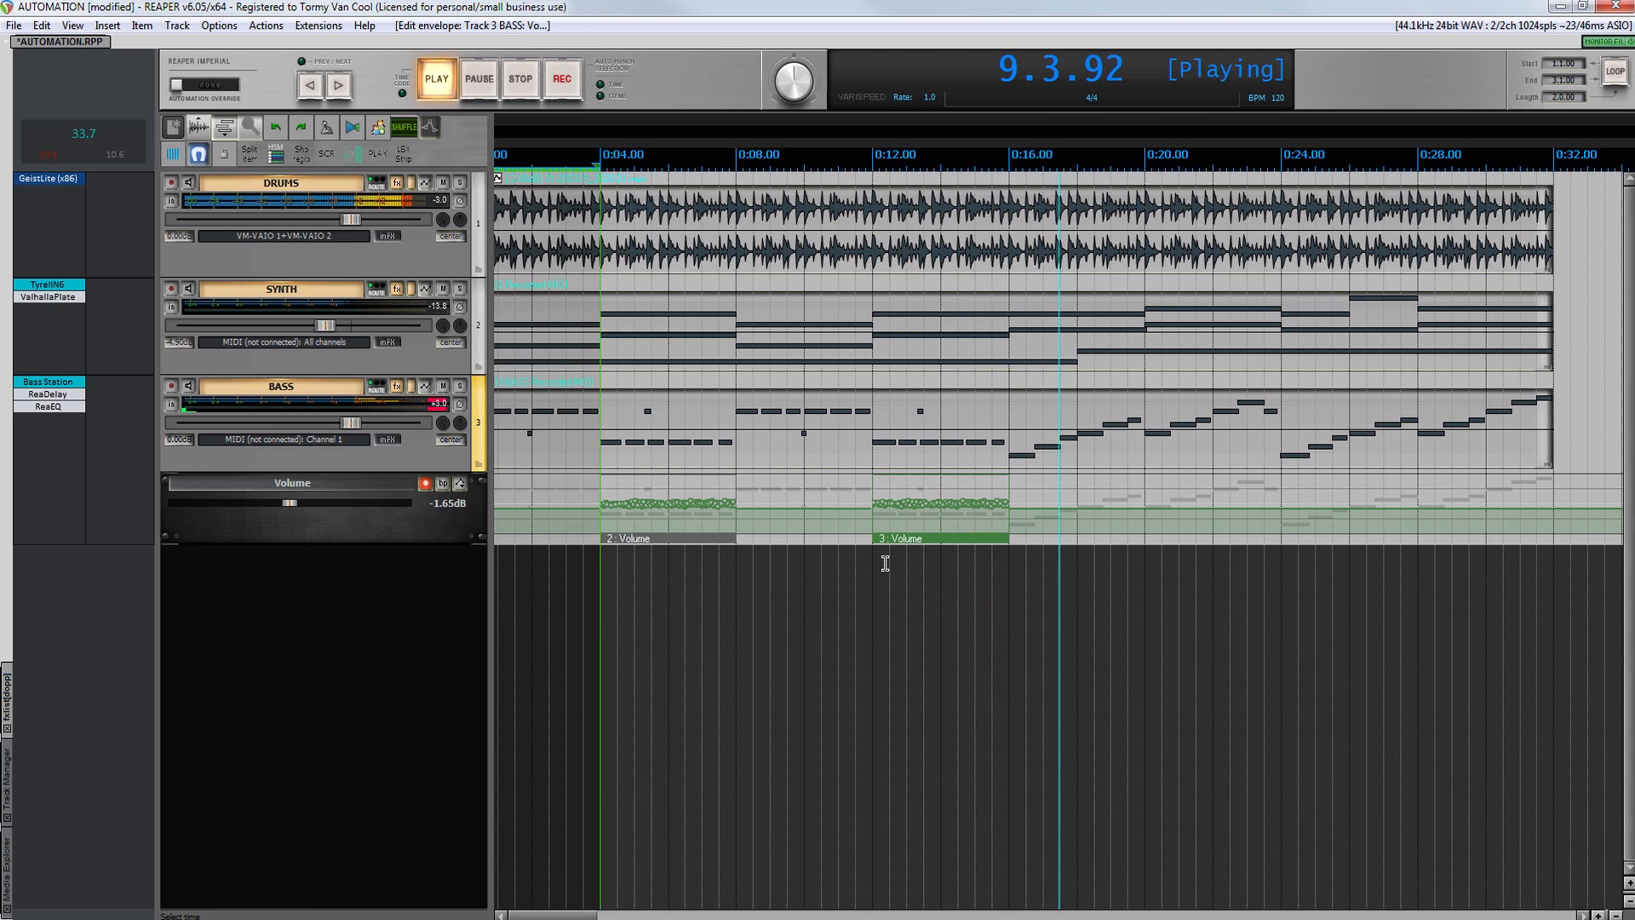
key(space)
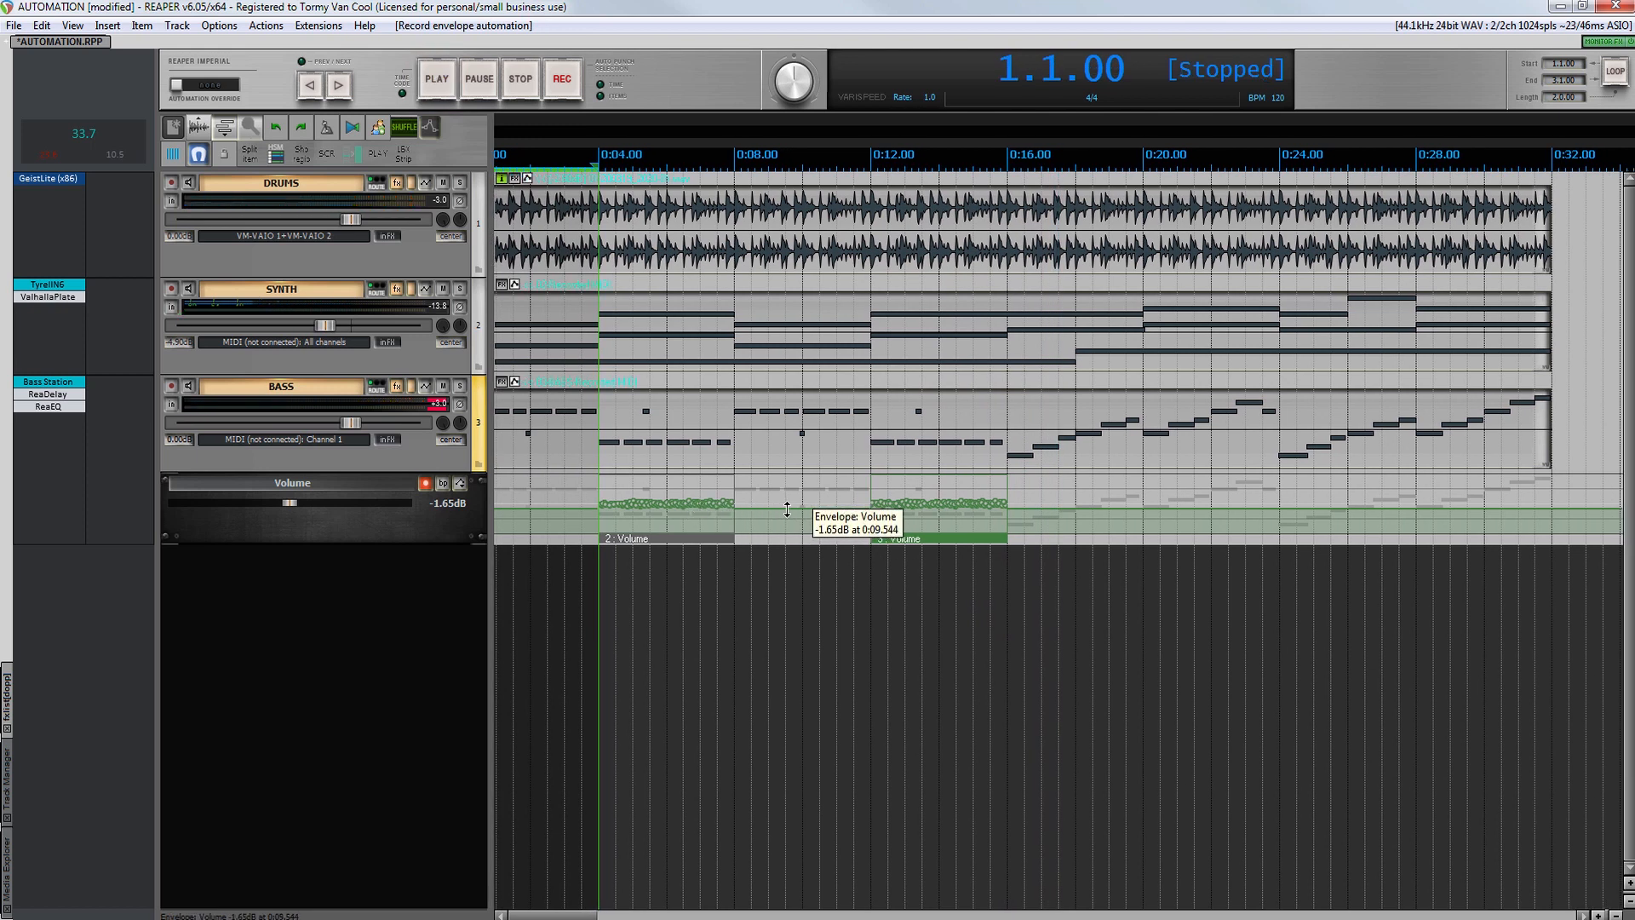
right_click(903, 545)
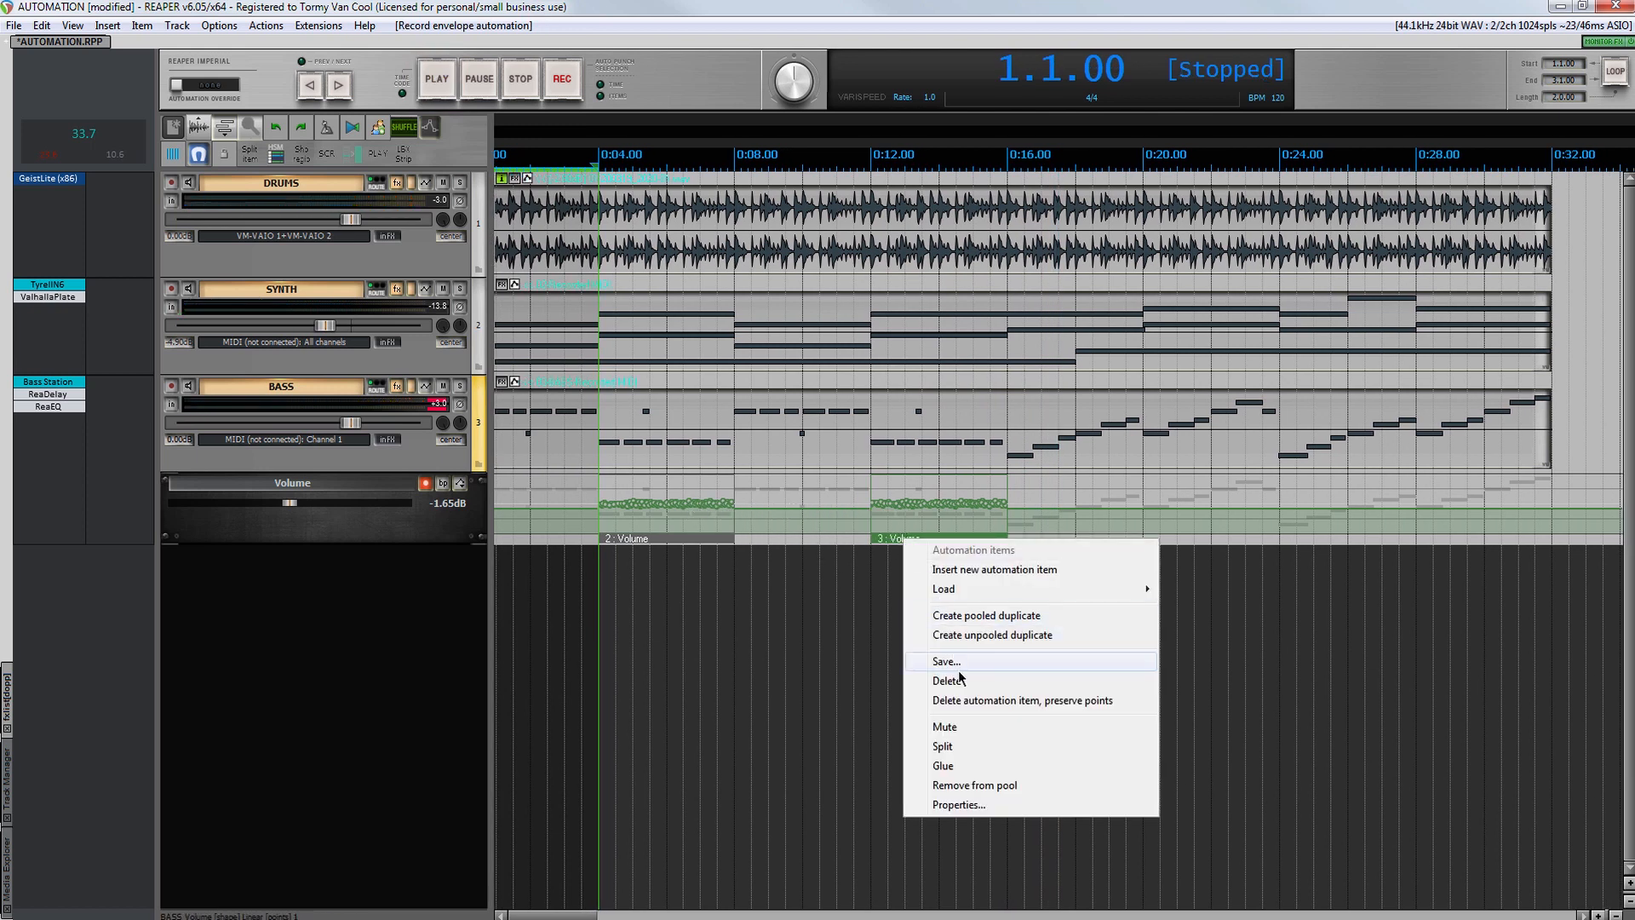
click(1284, 576)
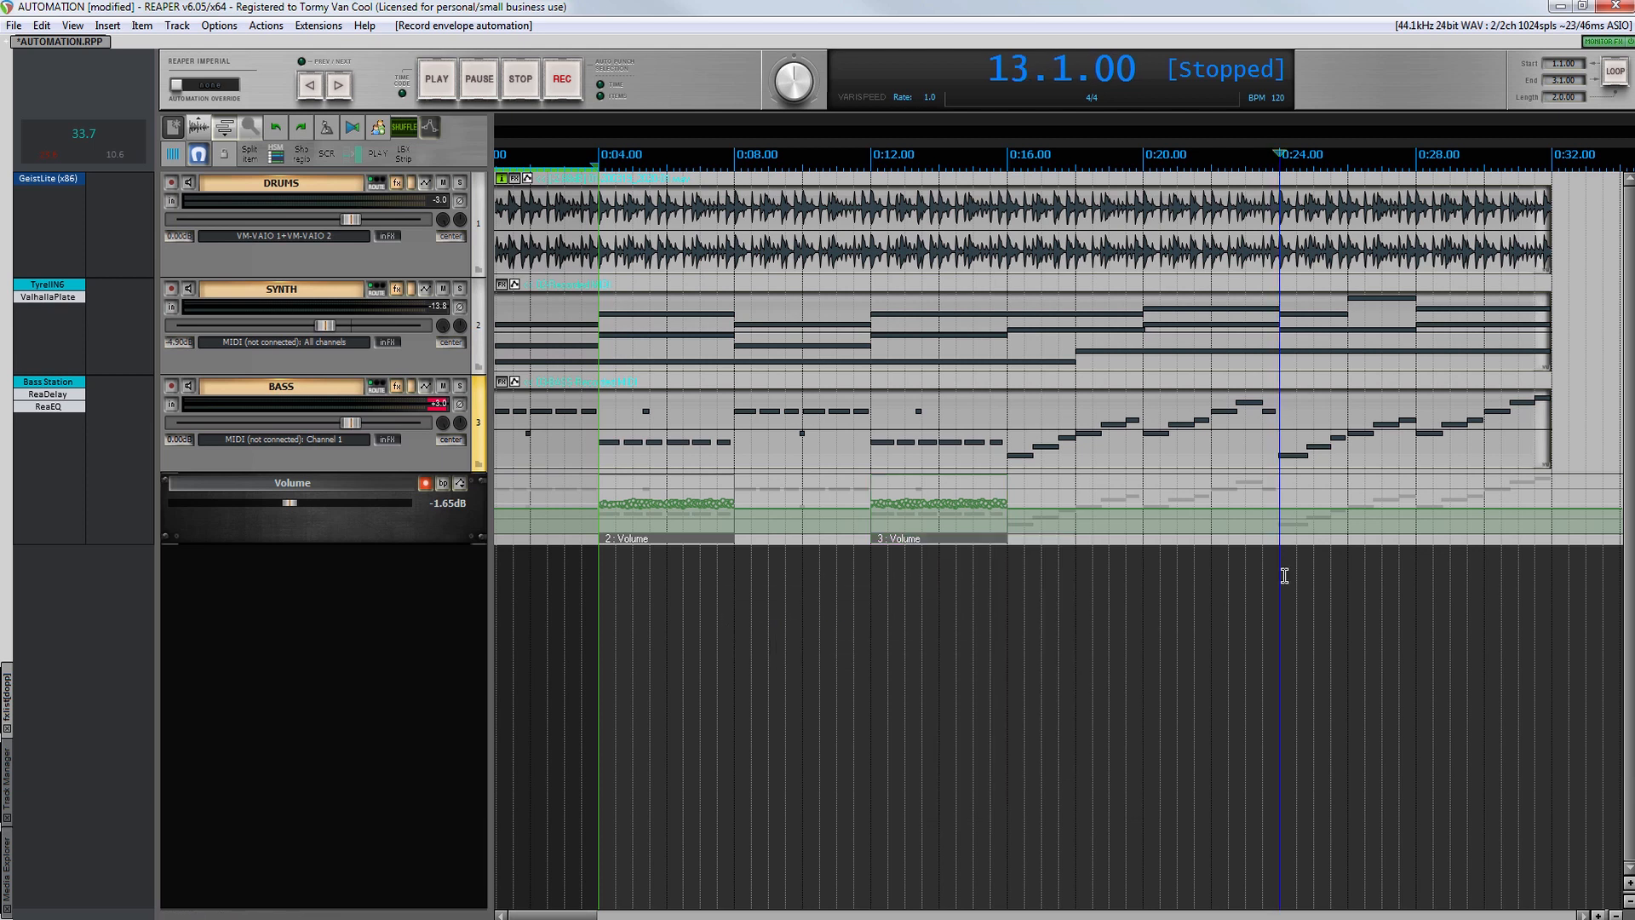